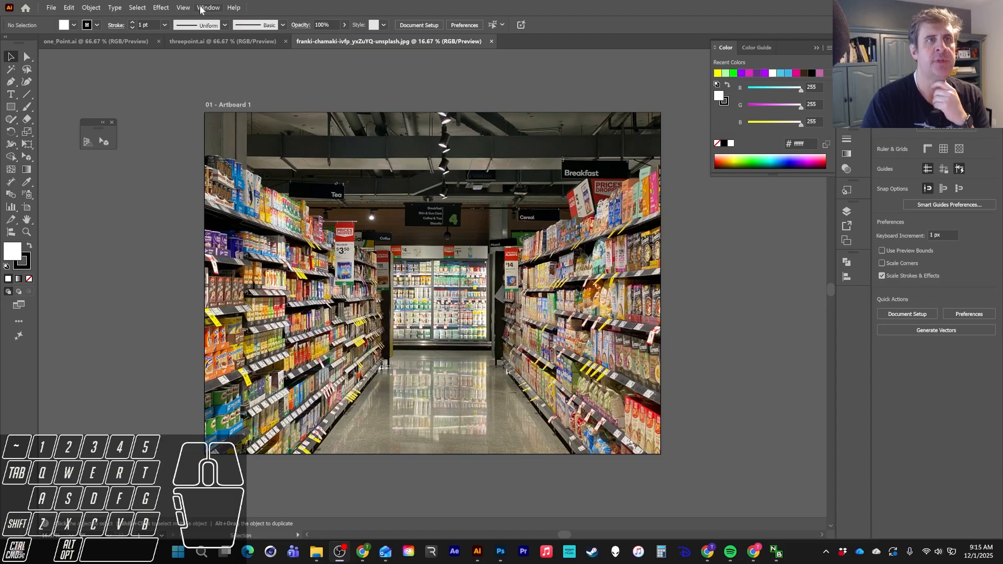
# Show the perspective grid in the supermarket photo document
pyautogui.click(183, 7)
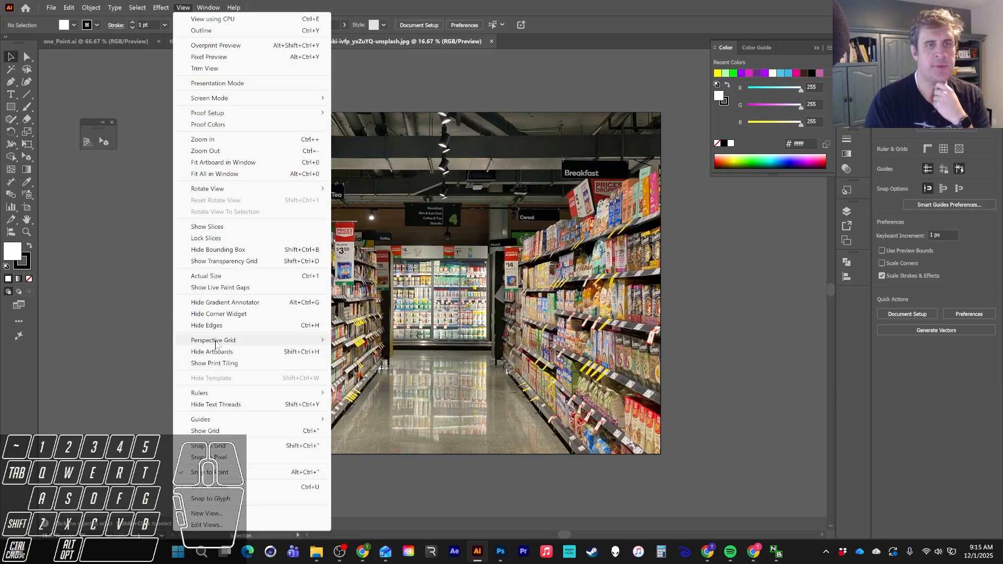
pyautogui.moveTo(219, 340)
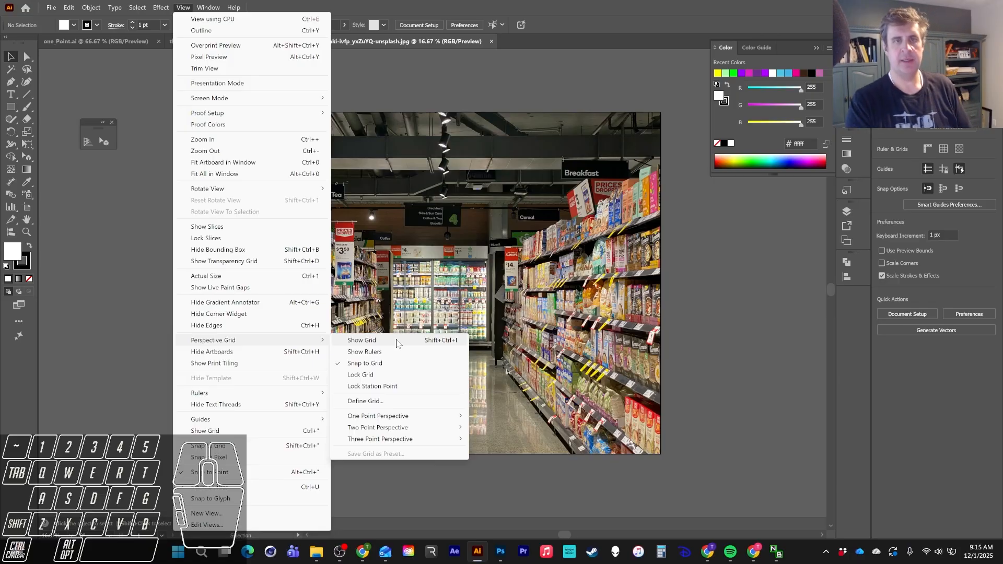
pyautogui.click(397, 344)
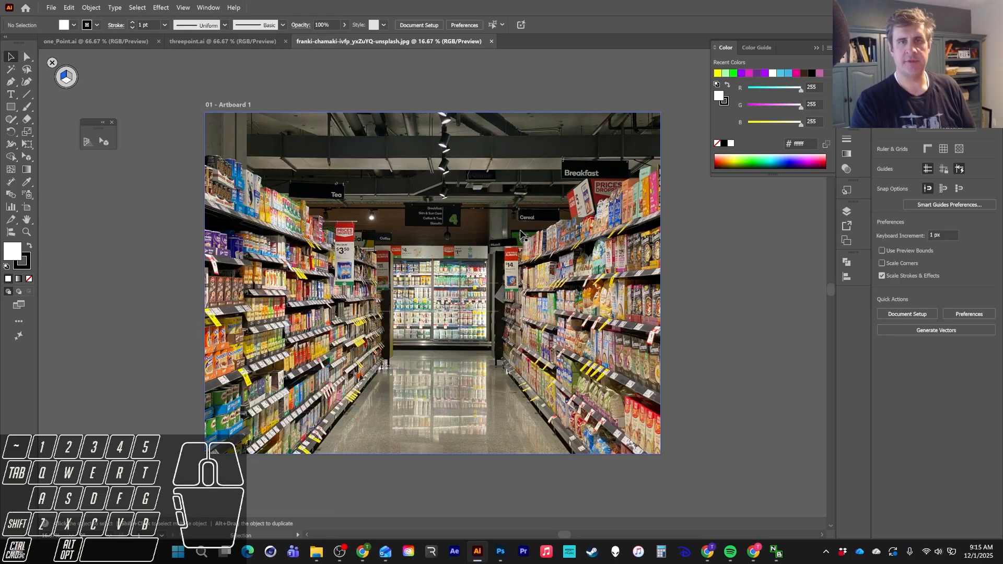
pyautogui.moveTo(521, 234); pyautogui.dragTo(227, 418)
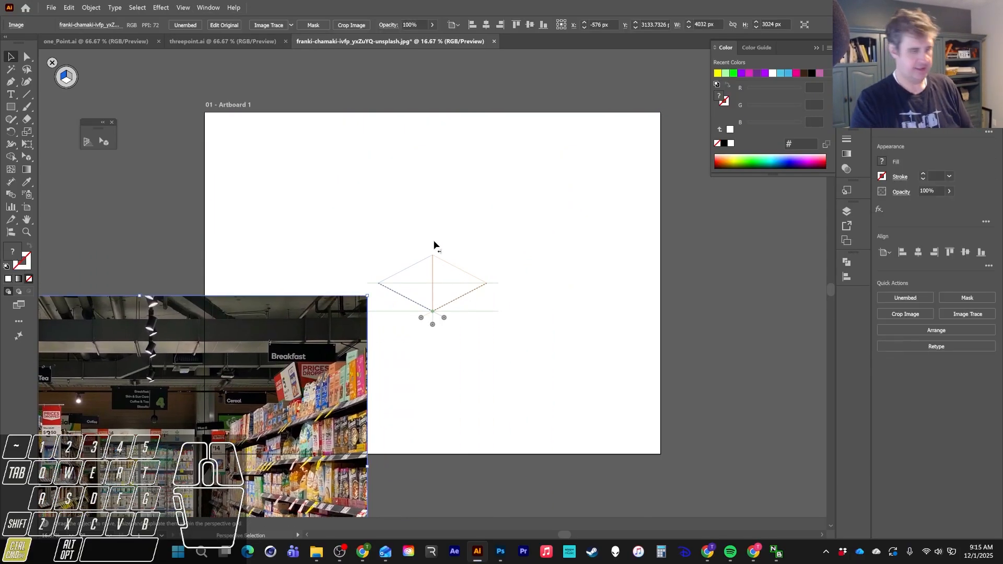
pyautogui.hotkey('ctrl', '+')
pyautogui.hotkey('ctrl', '+')
pyautogui.hotkey('ctrl', '+')
pyautogui.moveTo(697, 238); pyautogui.dragTo(10, 319)
pyautogui.moveTo(587, 224); pyautogui.dragTo(221, 419)
pyautogui.moveTo(637, 170); pyautogui.dragTo(384, 267)
pyautogui.moveTo(642, 115); pyautogui.dragTo(426, 296)
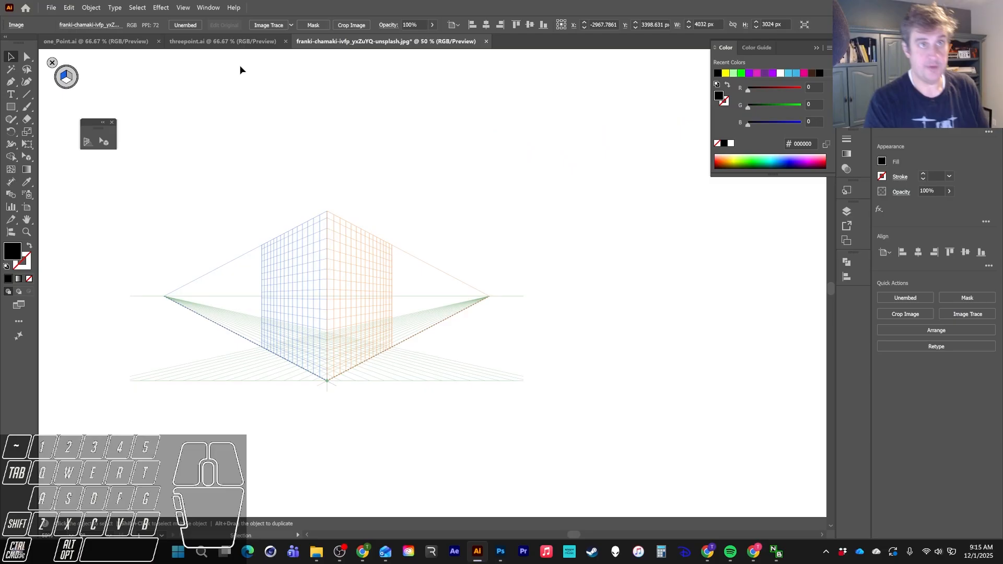
pyautogui.hotkey('ctrl', '-')
pyautogui.hotkey('ctrl', '-')
pyautogui.hotkey('ctrl', '-')
pyautogui.hotkey('ctrl', '-')
pyautogui.hotkey('ctrl', '-')
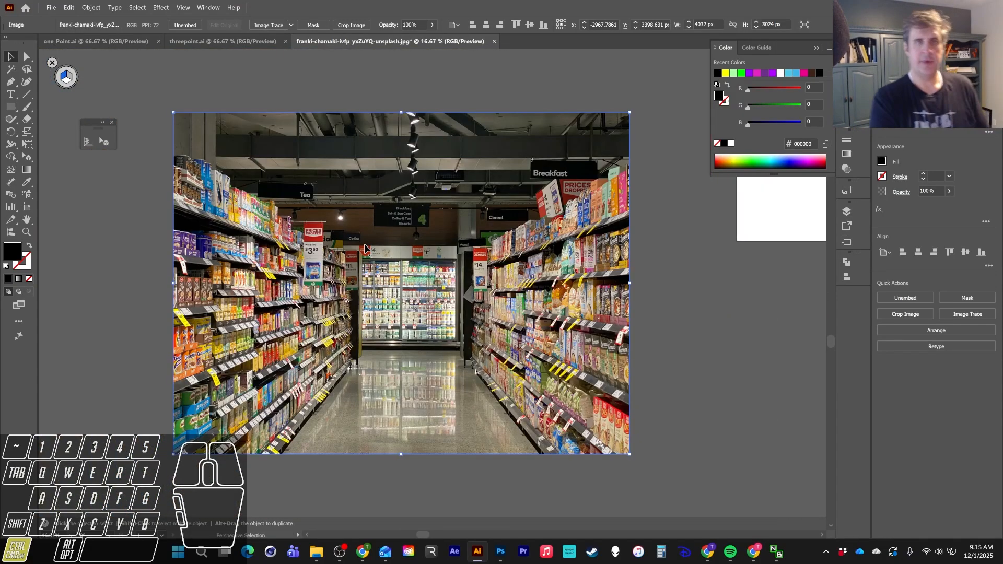
pyautogui.hotkey('ctrl', 'z')
pyautogui.hotkey('ctrl', 'z')
pyautogui.hotkey('ctrl', 'z')
pyautogui.hotkey('ctrl', 'z')
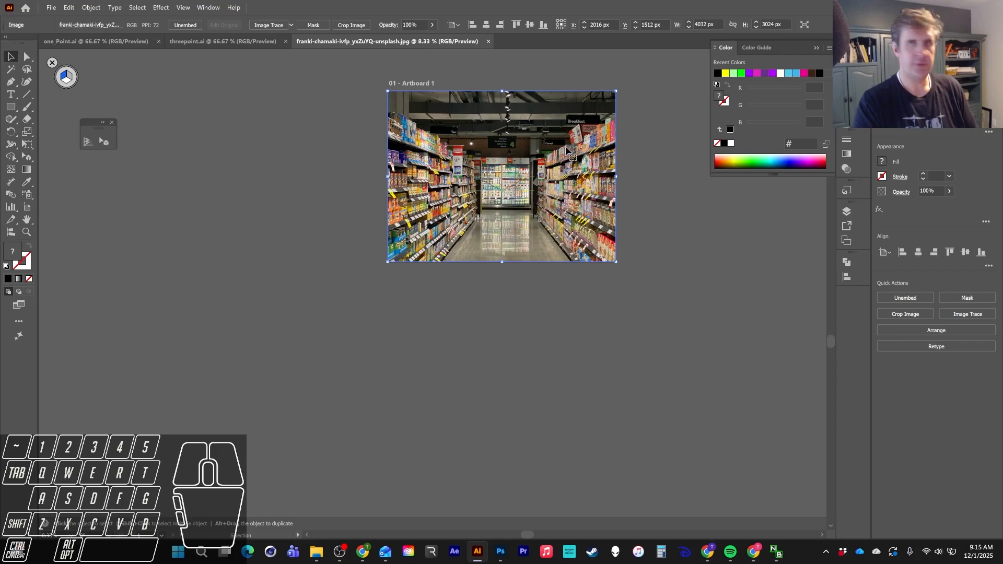
# Scale the supermarket photo down about its centre to about 746 × 559 px, close to the perspective grid's size
pyautogui.moveTo(614, 104); pyautogui.dragTo(583, 208)
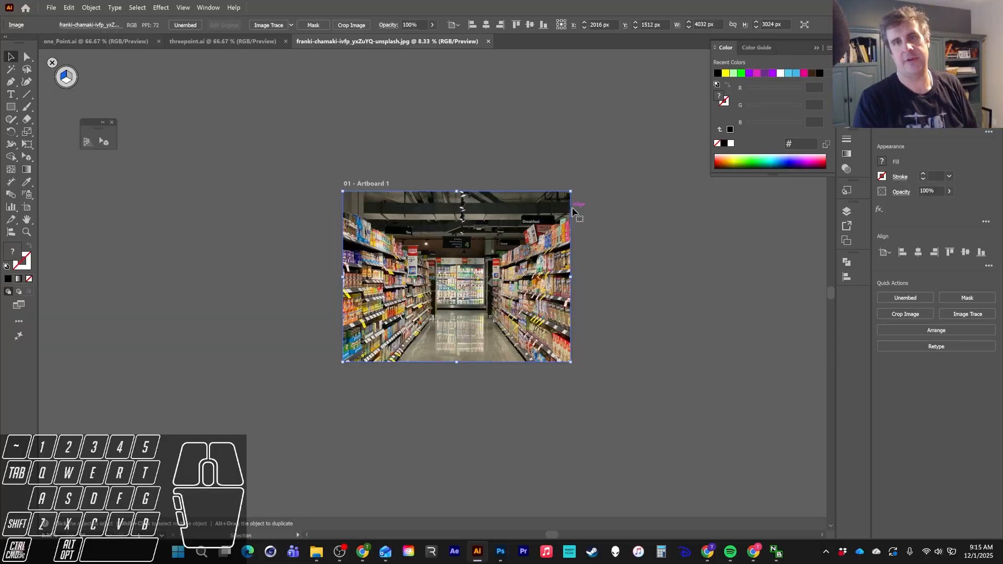
pyautogui.moveTo(571, 194); pyautogui.dragTo(497, 267)
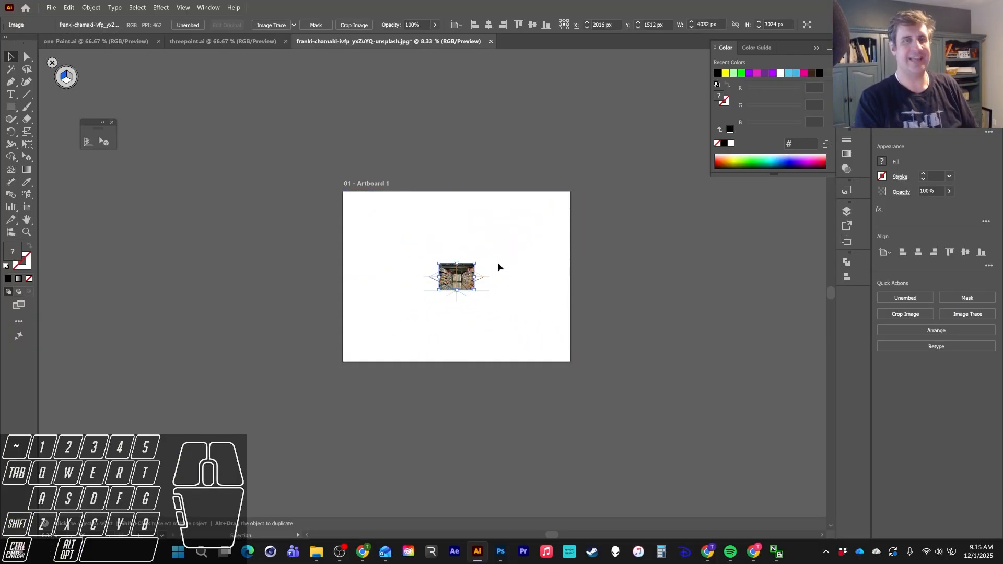
pyautogui.hotkey('ctrl', '=')
pyautogui.hotkey('ctrl', '=')
pyautogui.hotkey('ctrl', '=')
pyautogui.hotkey('ctrl', '=')
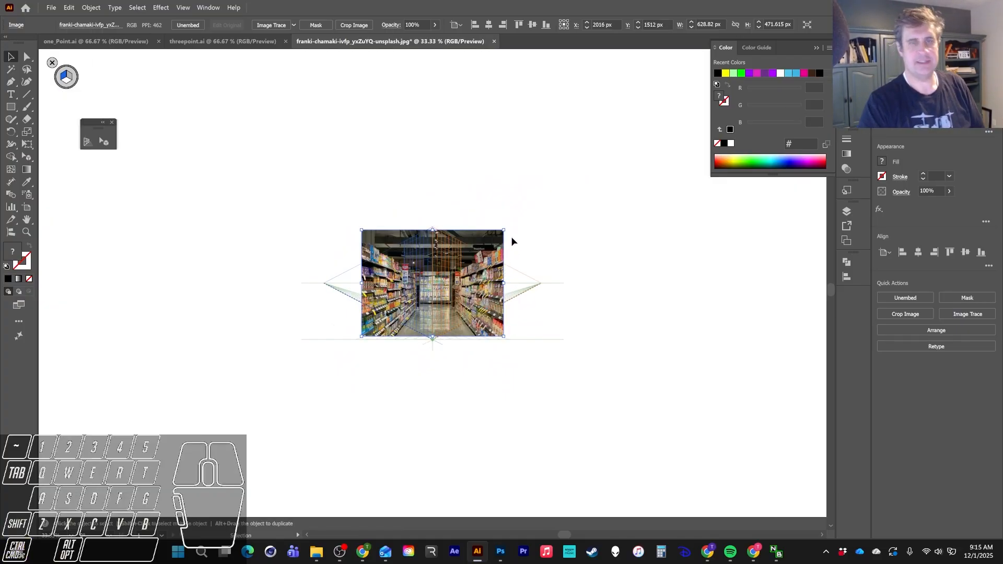
pyautogui.hotkey('ctrl', '=')
pyautogui.hotkey('ctrl', '=')
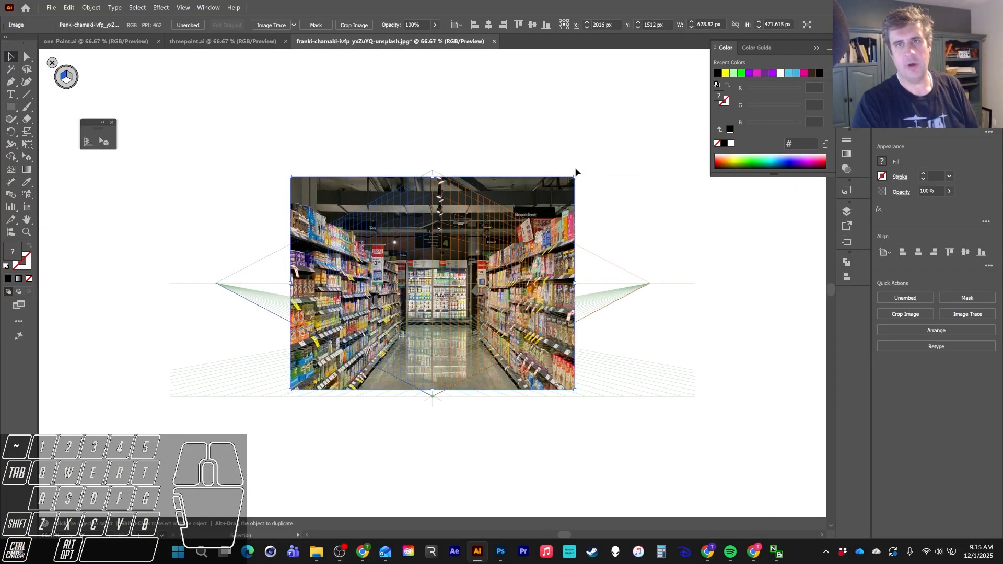
pyautogui.moveTo(573, 179); pyautogui.dragTo(628, 156)
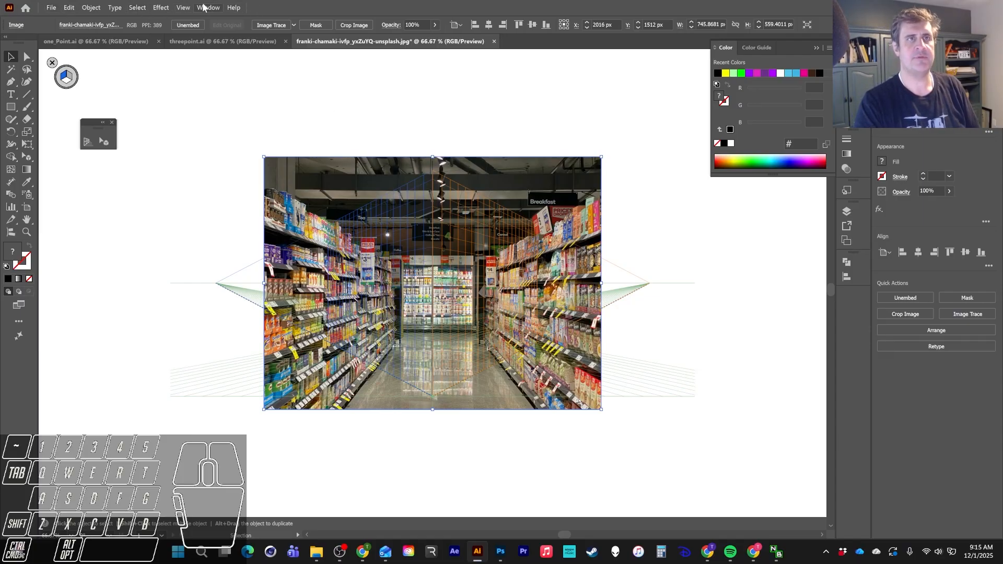
# Switch the perspective grid to the one-point preset 1P-Normal View
pyautogui.click(183, 8)
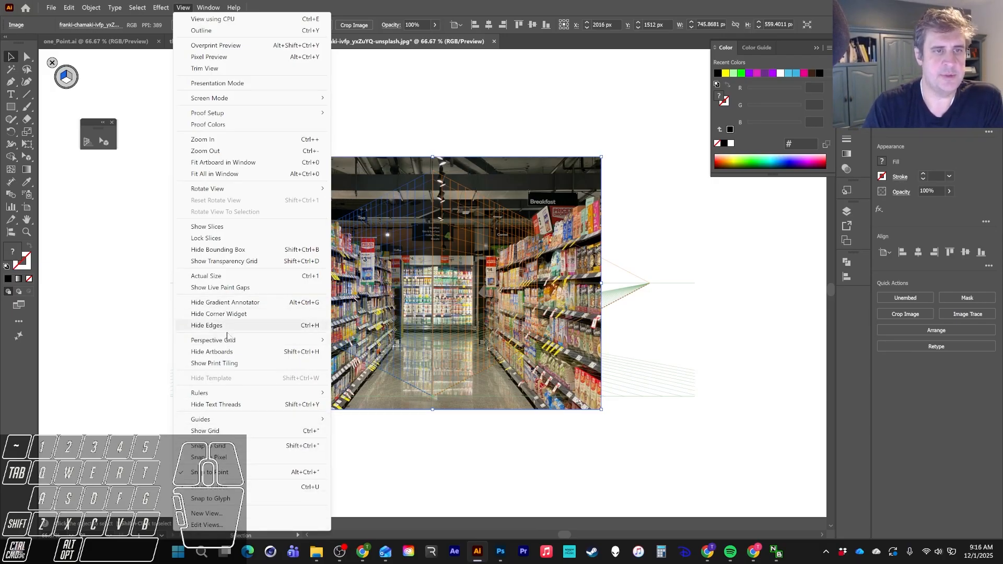
pyautogui.moveTo(405, 417)
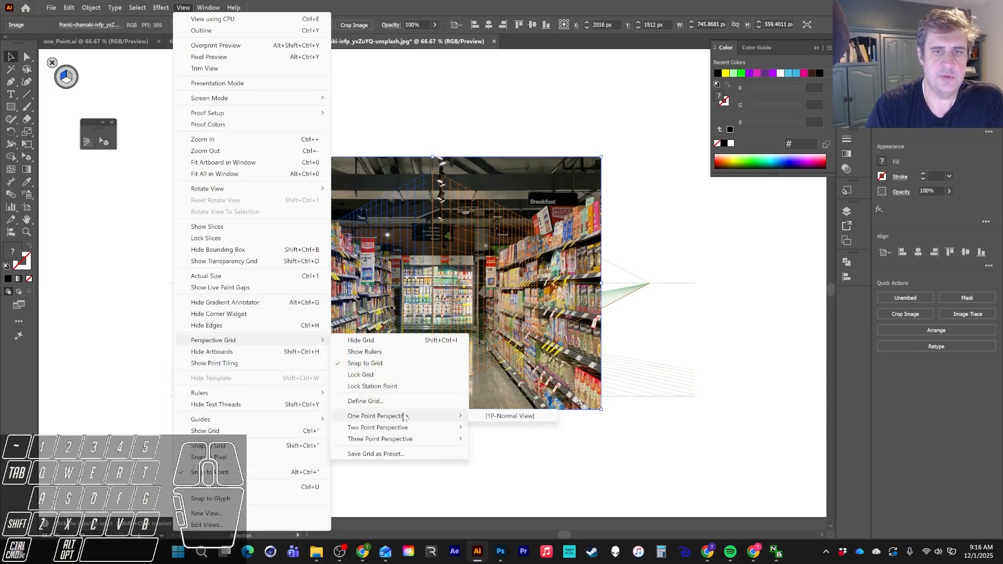
pyautogui.click(494, 419)
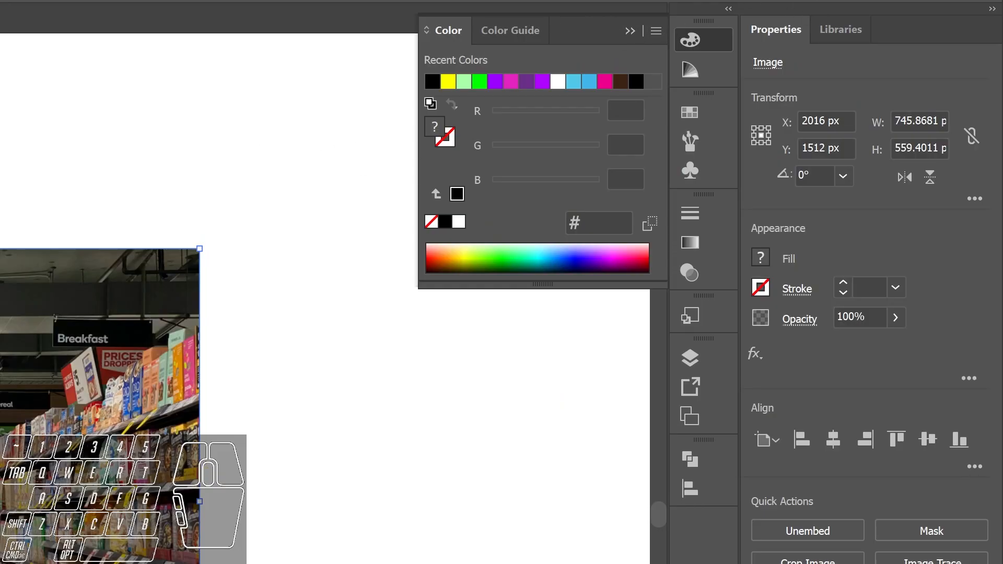
# Set the supermarket photo's opacity to 35%
pyautogui.click(883, 1)
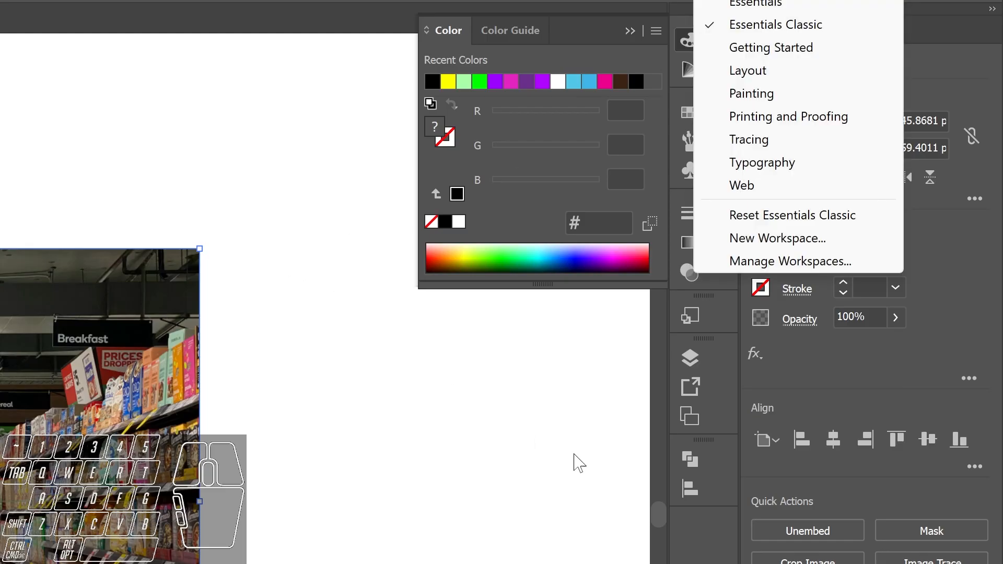
pyautogui.press('Escape')
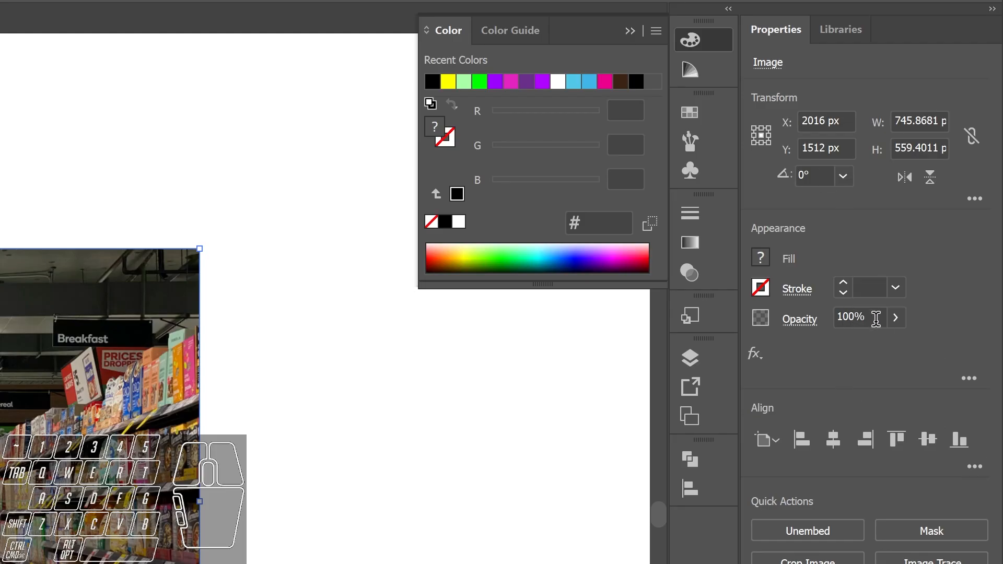
pyautogui.click(876, 319)
pyautogui.write('35')
pyautogui.press('Return')
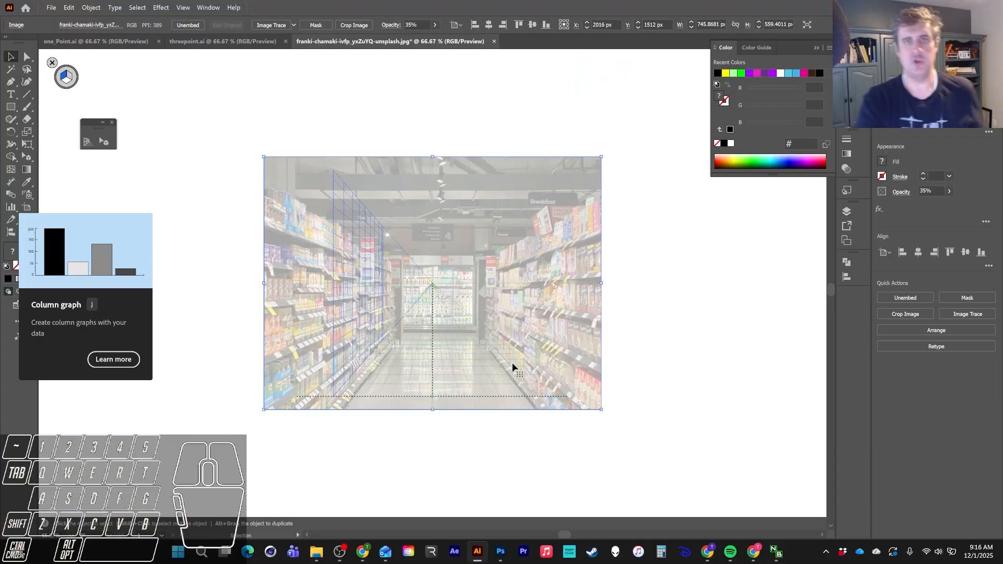
# Close the floating perspective tools and activate the Perspective Grid tool
pyautogui.hotkey('ctrl', '1')
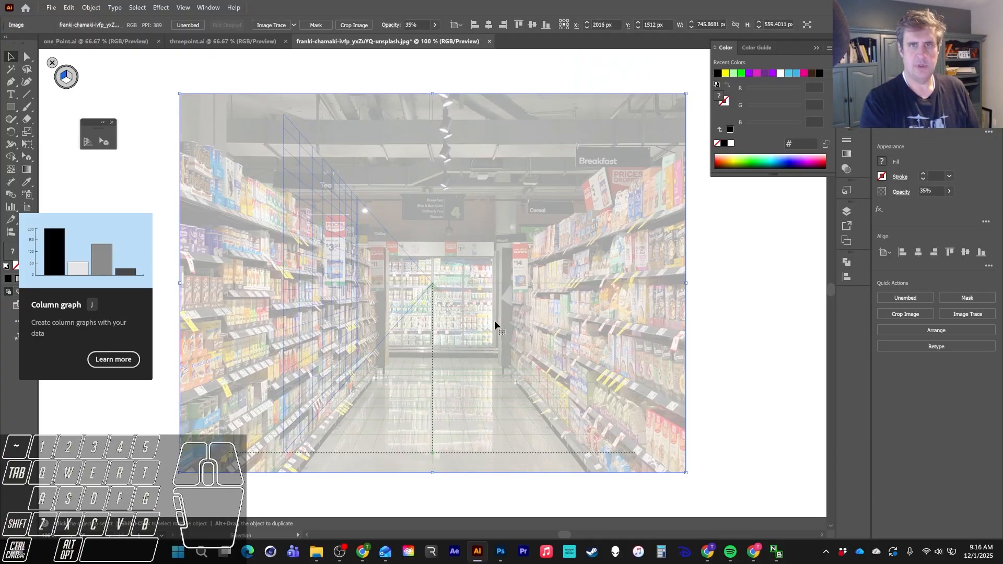
pyautogui.click(112, 123)
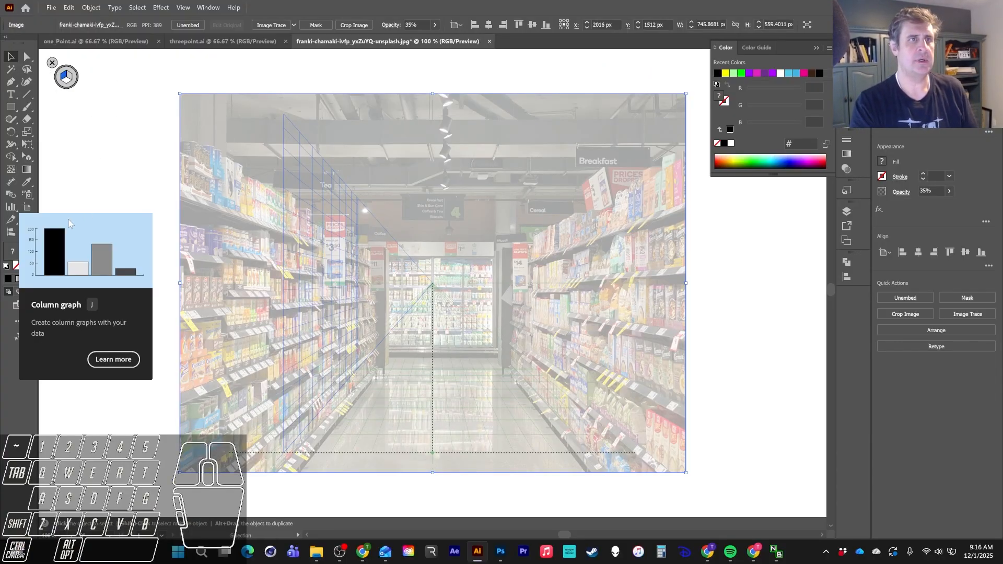
pyautogui.click(28, 159)
pyautogui.moveTo(28, 161); pyautogui.dragTo(50, 159)
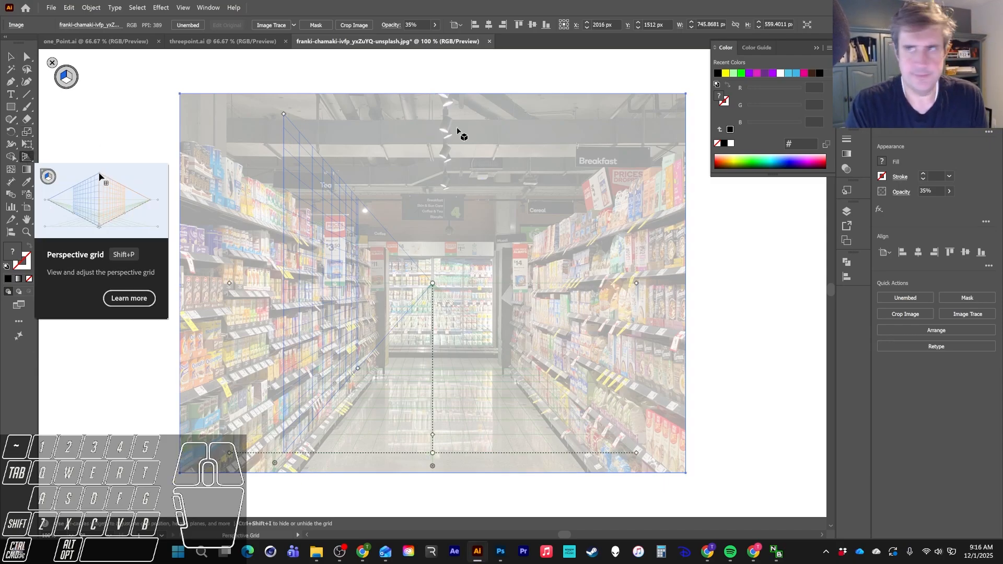
# Detach the perspective tool group as a floating set beside the photo, keeping the Perspective Grid tool active
pyautogui.hotkey('shift', 'v')
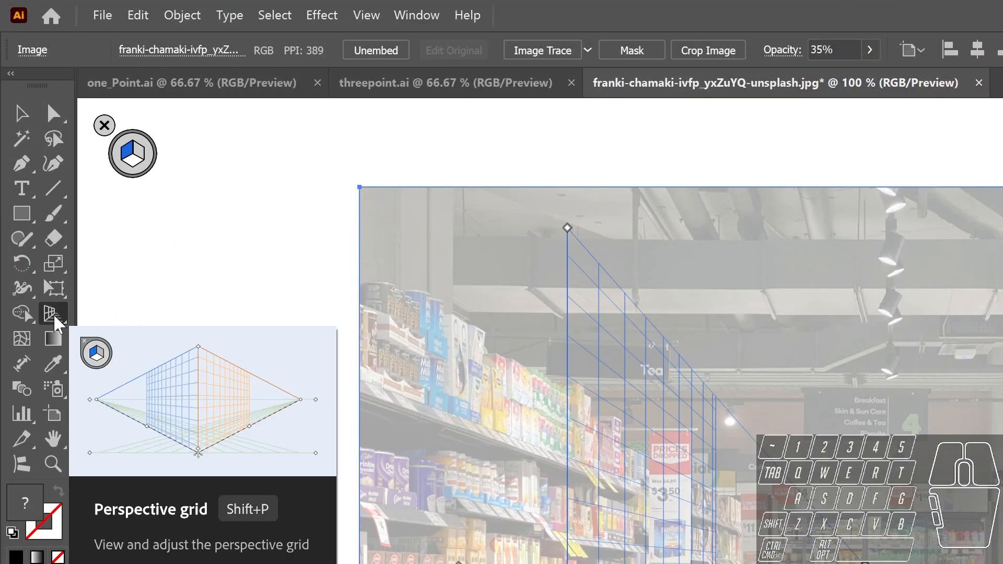
pyautogui.click(54, 316)
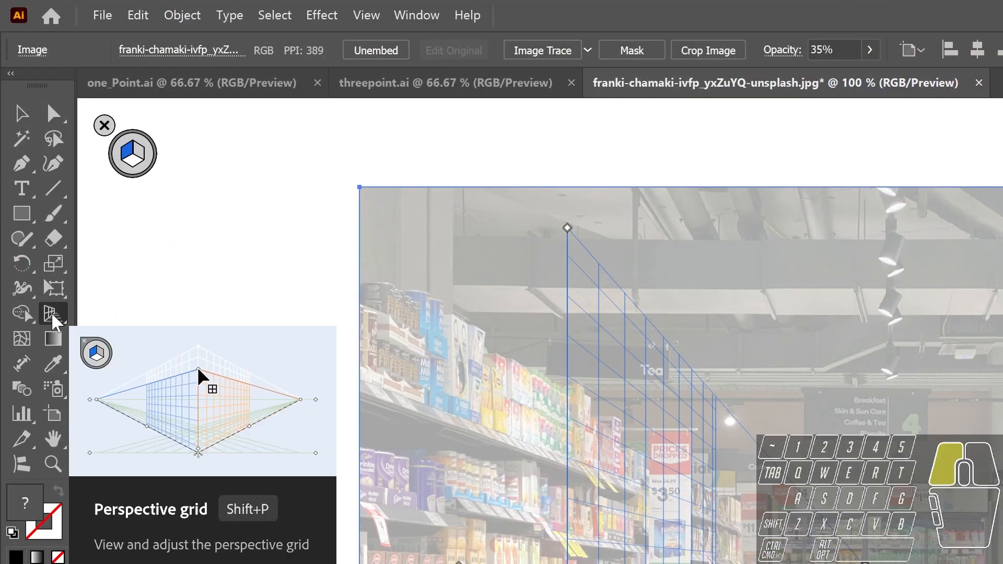
pyautogui.moveTo(53, 315); pyautogui.dragTo(340, 336)
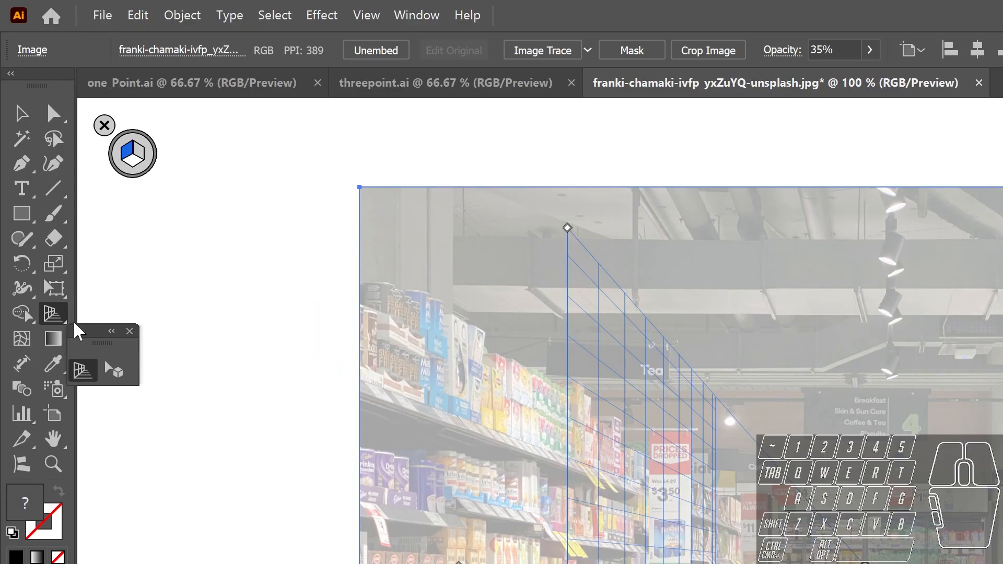
pyautogui.moveTo(73, 328); pyautogui.dragTo(242, 288)
pyautogui.click(241, 327)
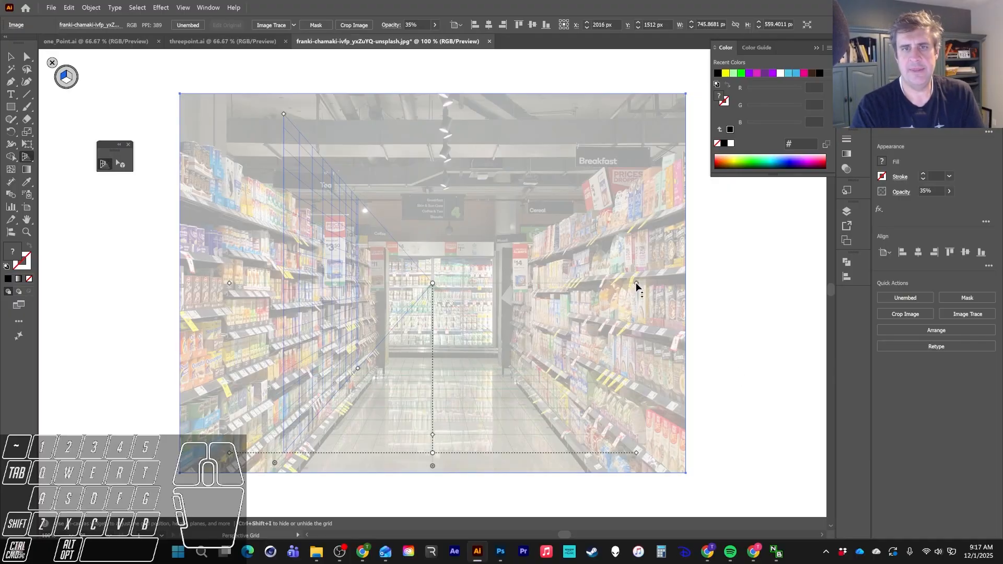
# Move the grid's vanishing point to the refrigerator at the aisle's end and adjust the horizon line's height to match the photo
pyautogui.moveTo(636, 283); pyautogui.dragTo(653, 299)
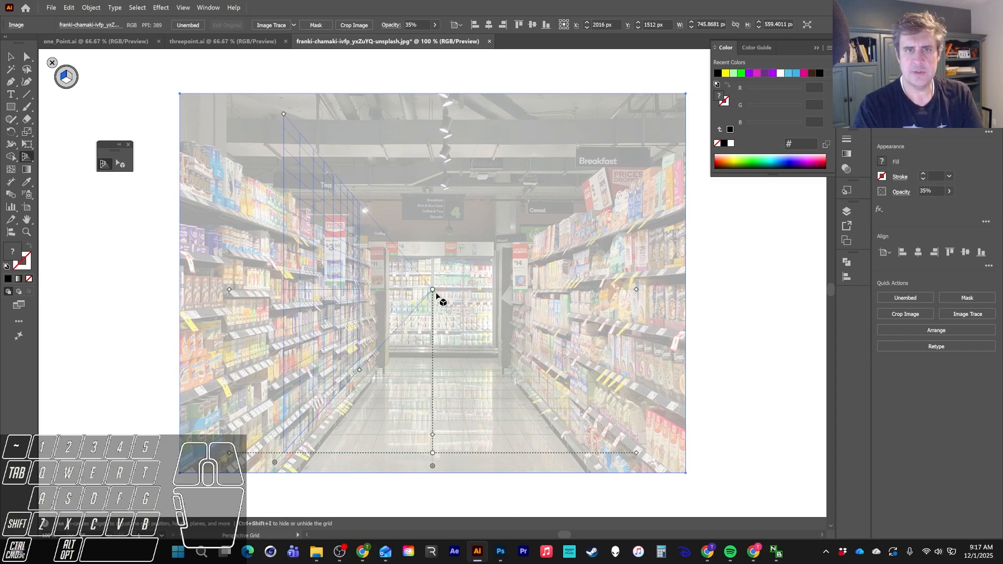
pyautogui.moveTo(434, 289); pyautogui.dragTo(453, 289)
pyautogui.moveTo(634, 287)
pyautogui.mouseDown()
pyautogui.moveTo(635, 301)
pyautogui.moveTo(637, 281)
pyautogui.mouseUp()
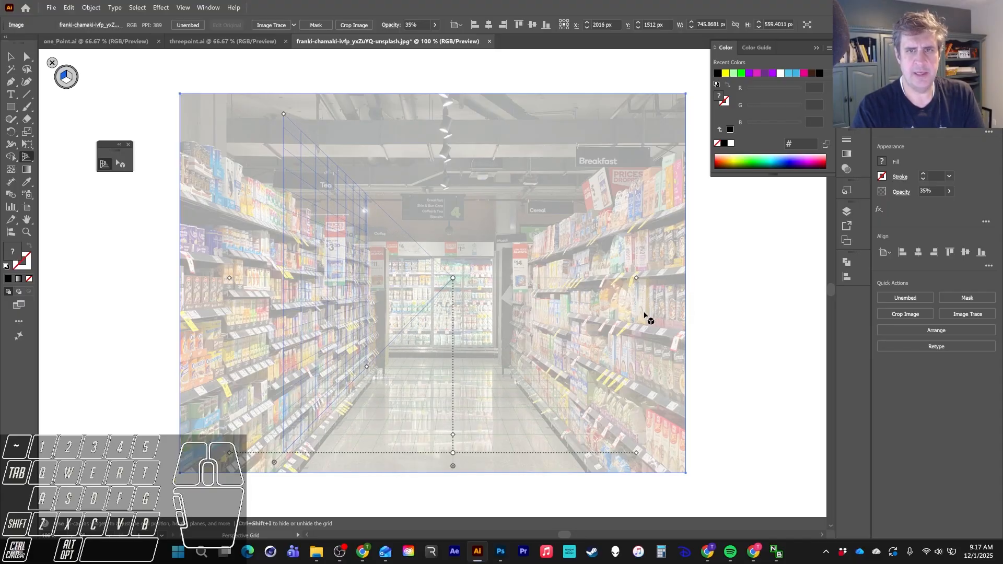
pyautogui.moveTo(634, 280)
pyautogui.mouseDown()
pyautogui.moveTo(635, 293)
pyautogui.moveTo(636, 284)
pyautogui.mouseUp()
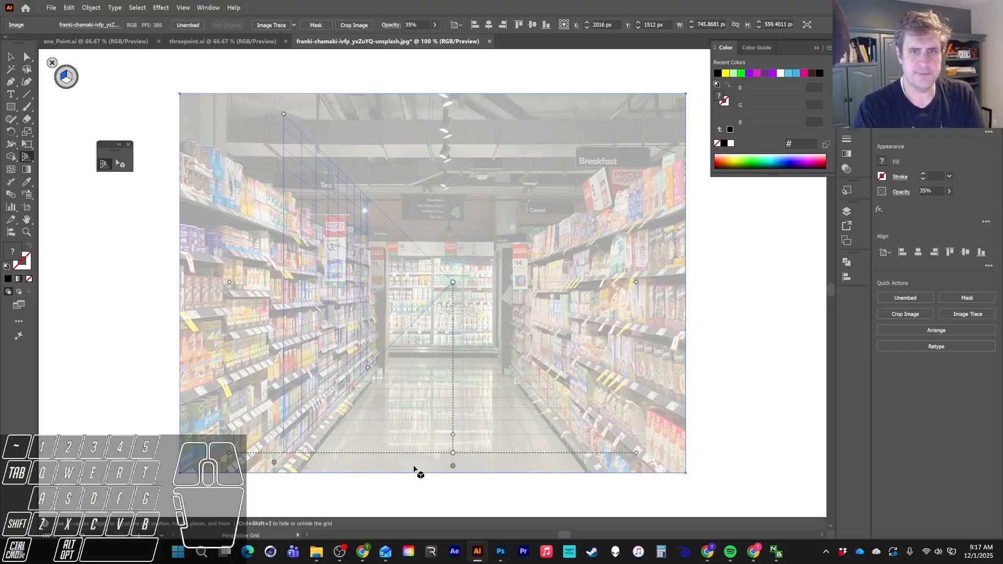
# Lower the whole perspective grid so its ground level sits just below the photo, and raise the horizon line back to the upper refrigerator shelves
pyautogui.moveTo(637, 454); pyautogui.dragTo(640, 483)
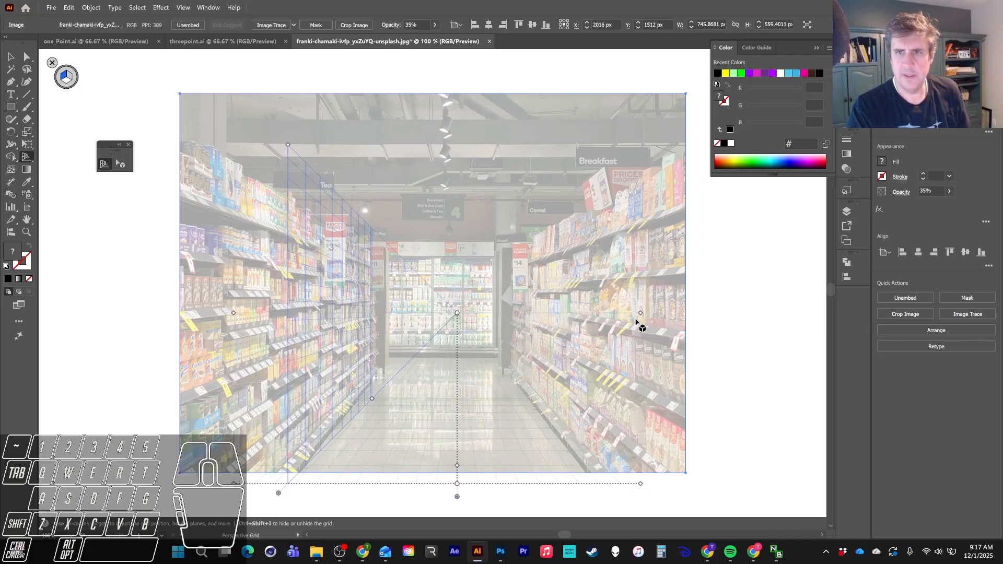
pyautogui.moveTo(638, 315); pyautogui.dragTo(629, 284)
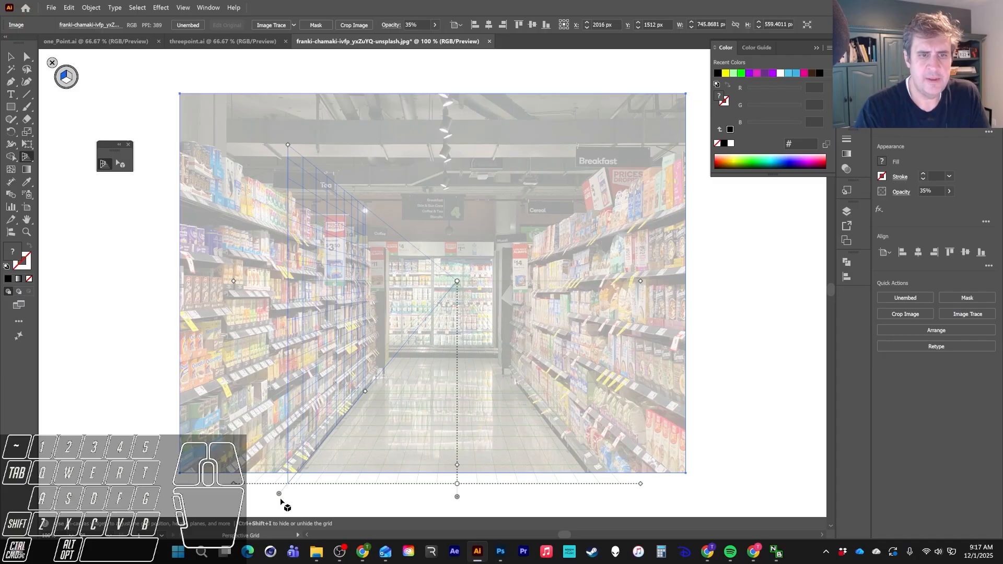
# Try the grid's wall plane against the shelves on the aisle's other side, shifting the vanishing point slightly left between attempts
pyautogui.moveTo(281, 500); pyautogui.dragTo(588, 506)
pyautogui.hotkey('ctrl', 'z')
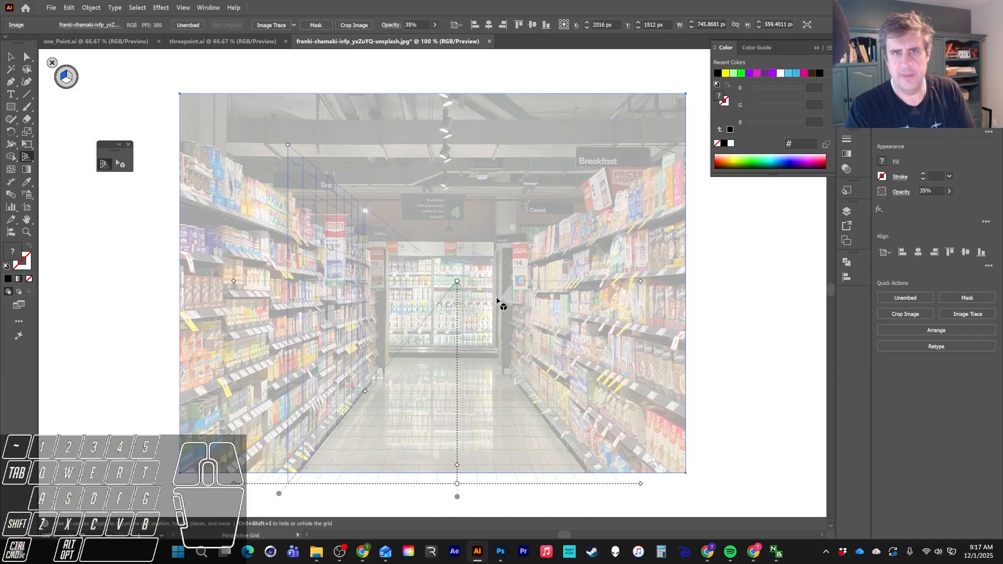
pyautogui.moveTo(455, 280); pyautogui.dragTo(444, 281)
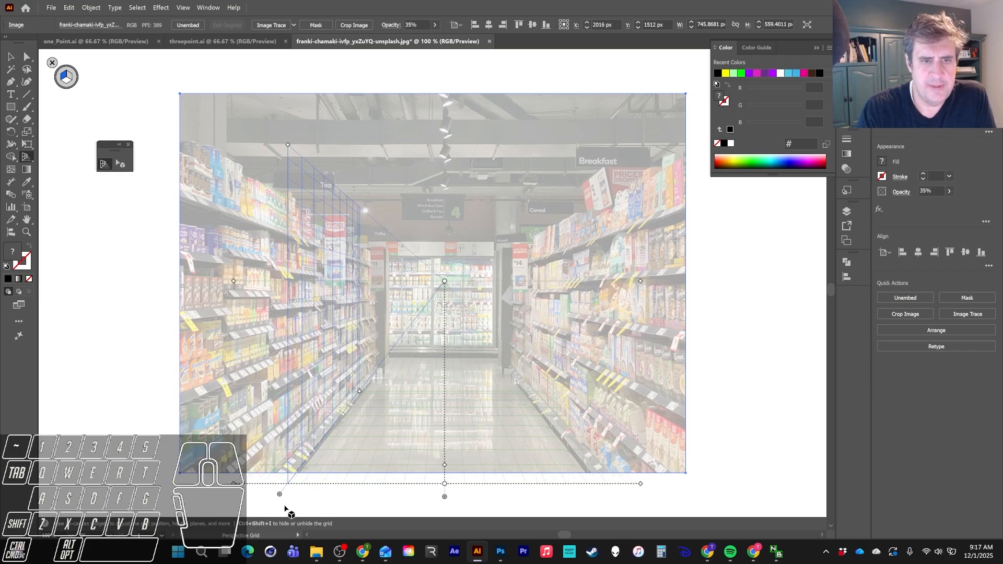
pyautogui.moveTo(280, 496); pyautogui.dragTo(583, 490)
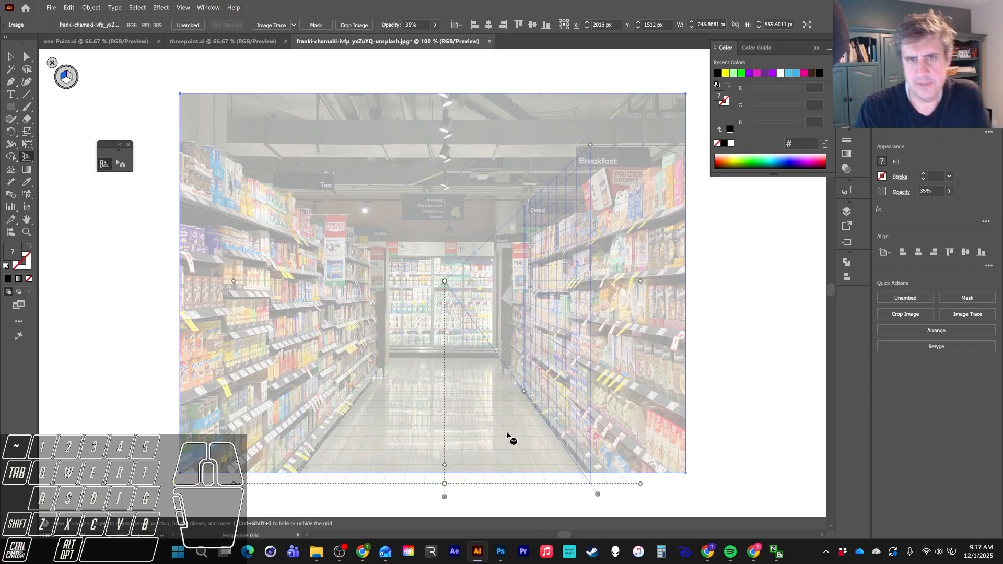
pyautogui.hotkey('ctrl', 'z')
# Fine-tune the wall plane against the left shelves, with the vanishing point slightly right of the refrigerator's centre and the horizon slightly lower
pyautogui.moveTo(443, 281); pyautogui.dragTo(435, 281)
pyautogui.moveTo(280, 496)
pyautogui.mouseDown()
pyautogui.moveTo(595, 488)
pyautogui.moveTo(276, 493)
pyautogui.mouseUp()
pyautogui.moveTo(435, 282); pyautogui.dragTo(454, 283)
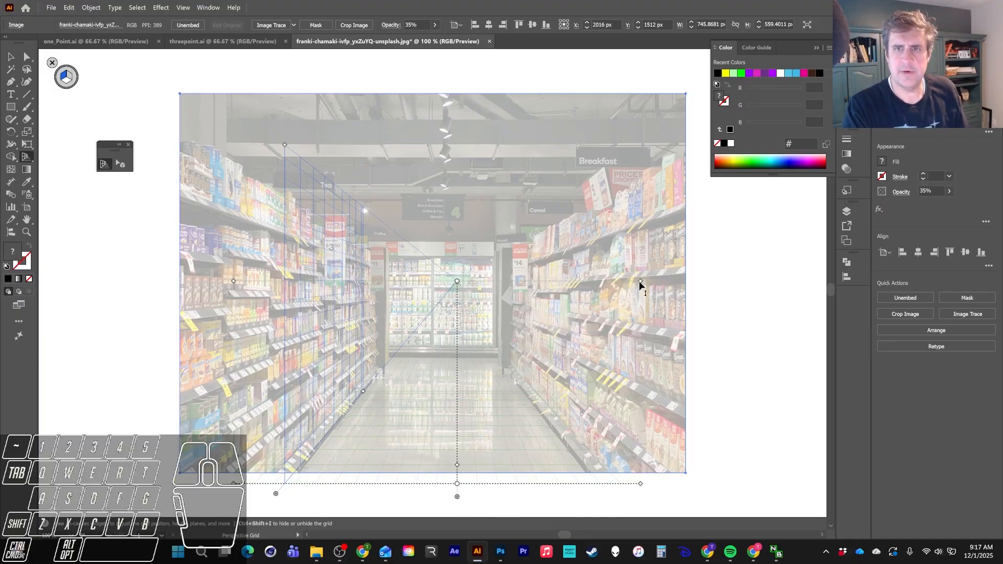
pyautogui.moveTo(640, 283)
pyautogui.mouseDown()
pyautogui.moveTo(640, 272)
pyautogui.moveTo(644, 303)
pyautogui.moveTo(638, 288)
pyautogui.mouseUp()
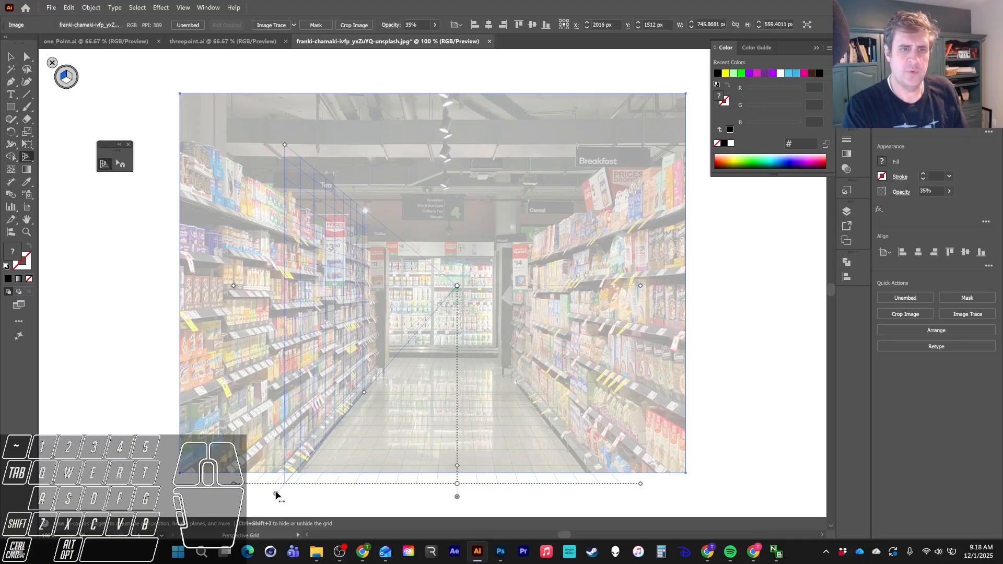
# Shift the vanishing point to just left of the refrigerator's centre, testing the wall plane against both rows of shelves and returning it to the left
pyautogui.moveTo(275, 495); pyautogui.dragTo(283, 494)
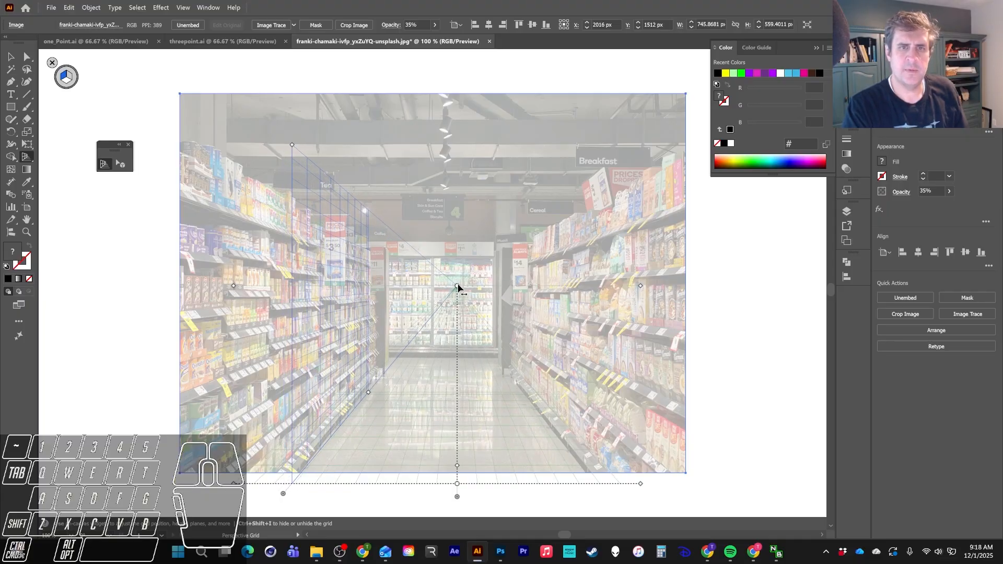
pyautogui.moveTo(458, 287); pyautogui.dragTo(453, 287)
pyautogui.moveTo(293, 495); pyautogui.dragTo(575, 476)
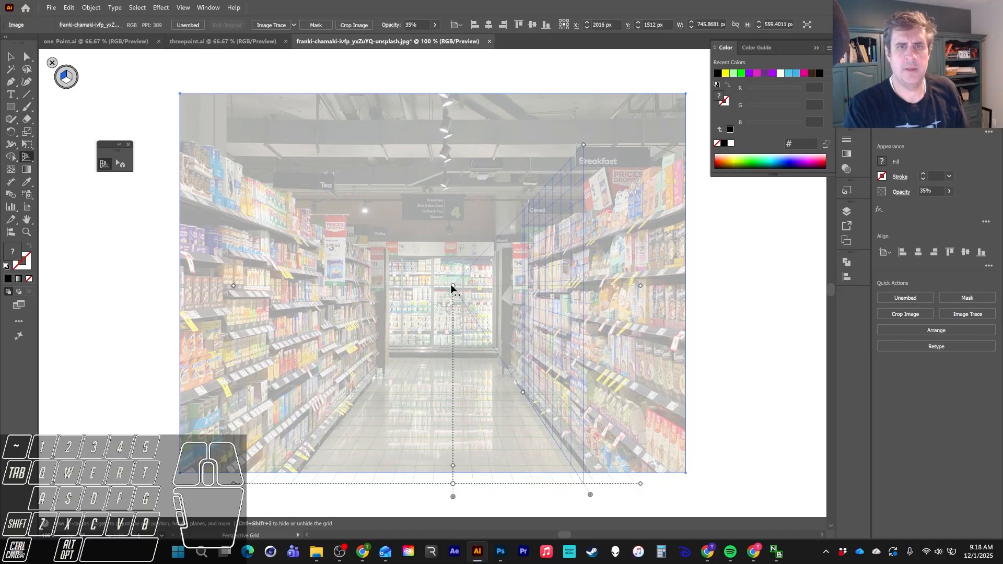
pyautogui.moveTo(452, 287); pyautogui.dragTo(436, 296)
pyautogui.moveTo(591, 496); pyautogui.dragTo(300, 507)
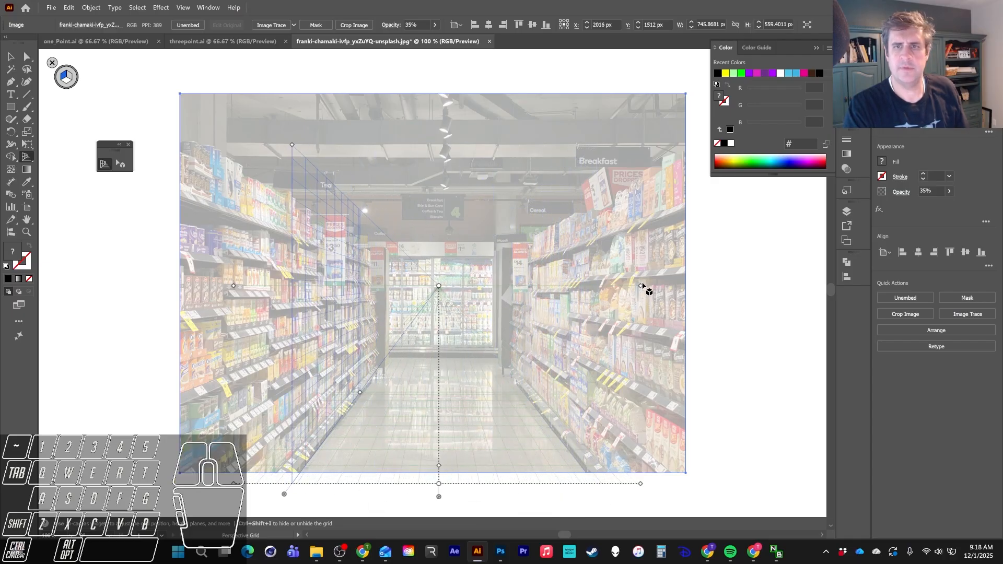
# Lower the horizon slightly and recentre the vanishing point on the refrigerator, checking the wall plane on both sides and fitting it to the left shelves
pyautogui.moveTo(641, 287); pyautogui.dragTo(644, 307)
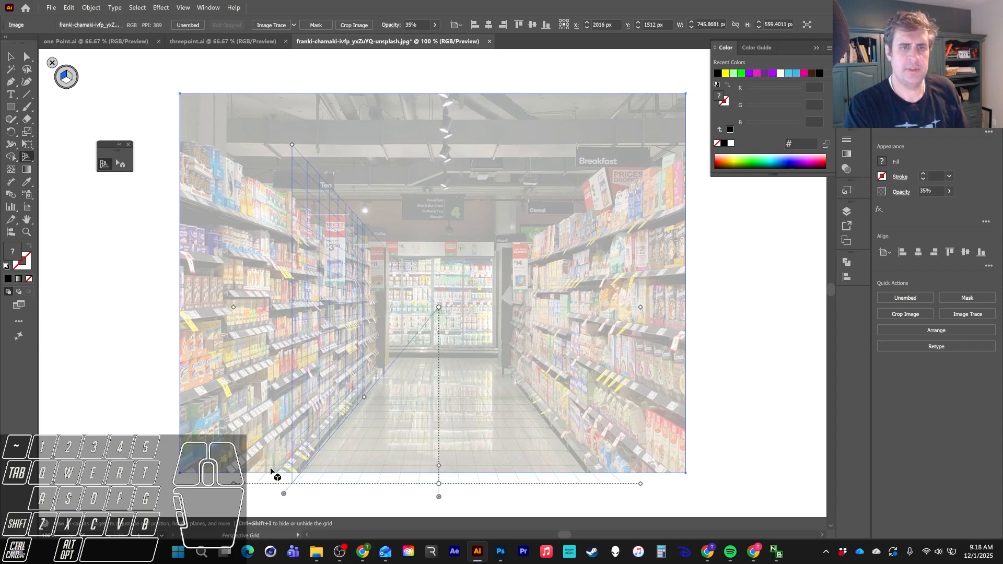
pyautogui.moveTo(282, 501); pyautogui.dragTo(605, 501)
pyautogui.moveTo(640, 307); pyautogui.dragTo(641, 303)
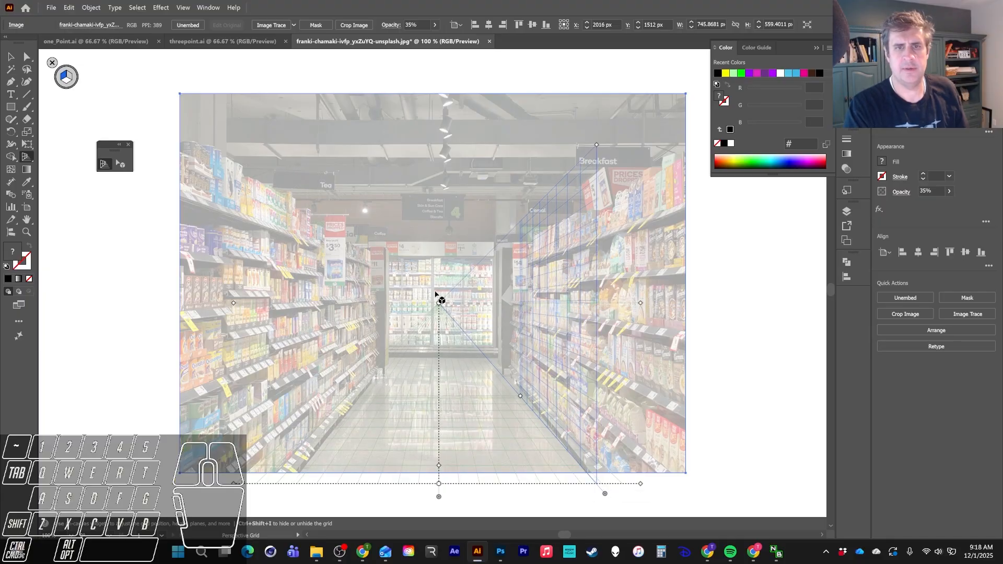
pyautogui.moveTo(439, 305); pyautogui.dragTo(447, 307)
pyautogui.moveTo(598, 499); pyautogui.dragTo(302, 475)
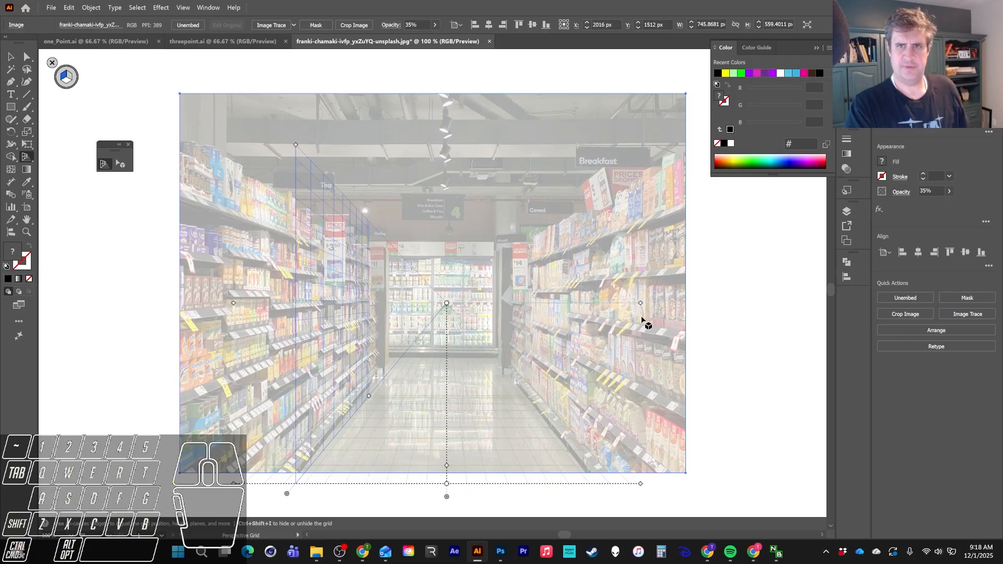
pyautogui.moveTo(642, 302); pyautogui.dragTo(641, 299)
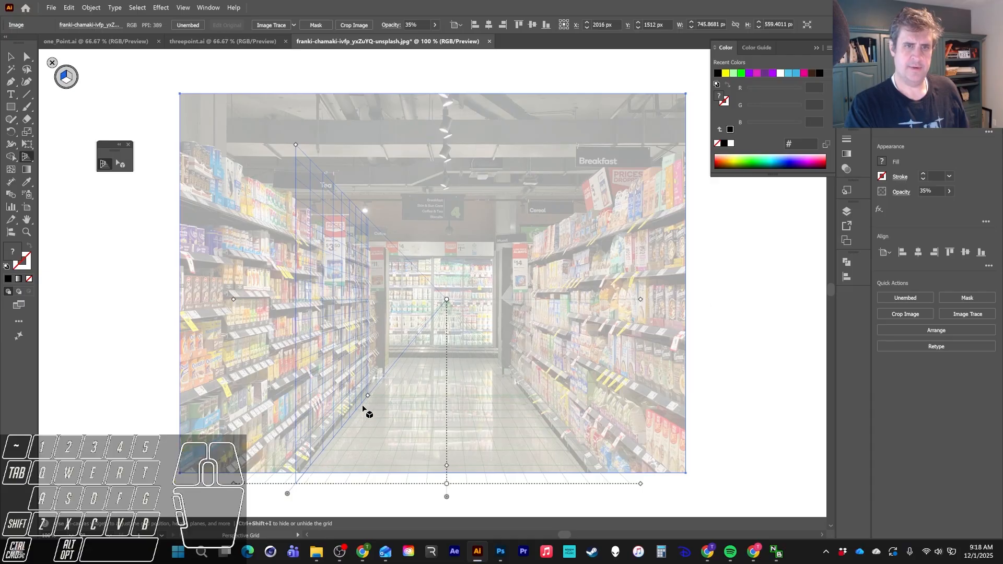
pyautogui.moveTo(294, 496)
pyautogui.mouseDown()
pyautogui.moveTo(279, 495)
pyautogui.moveTo(588, 492)
pyautogui.moveTo(262, 490)
pyautogui.moveTo(278, 503)
pyautogui.moveTo(263, 499)
pyautogui.moveTo(287, 496)
pyautogui.moveTo(277, 496)
pyautogui.mouseUp()
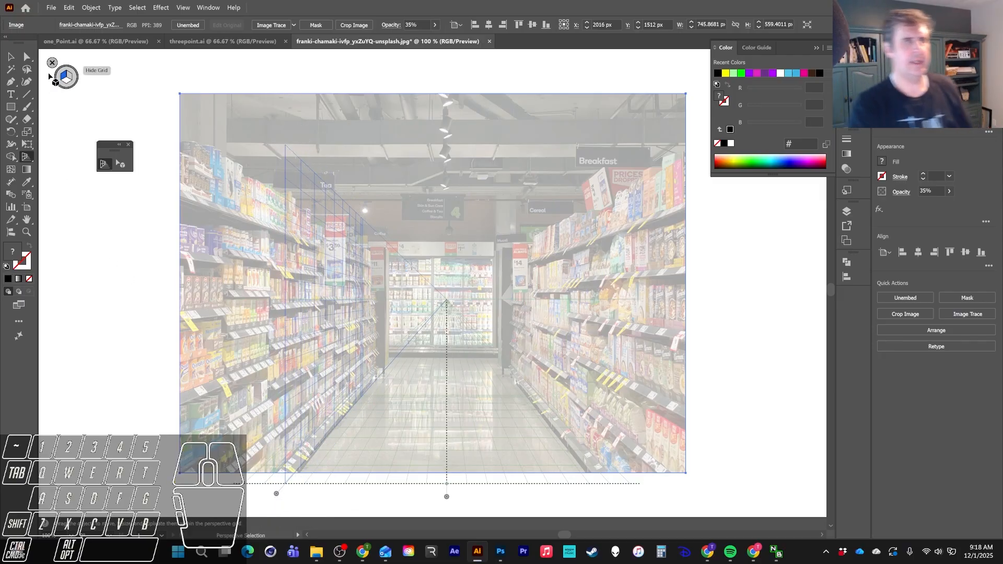
# Try drawing a rectangle on the left wall plane and moving the photo independently of the grid, undoing both
pyautogui.press('m')
pyautogui.moveTo(310, 282)
pyautogui.mouseDown()
pyautogui.moveTo(231, 353)
pyautogui.moveTo(182, 425)
pyautogui.moveTo(201, 376)
pyautogui.mouseUp()
pyautogui.hotkey('ctrl', 'z')
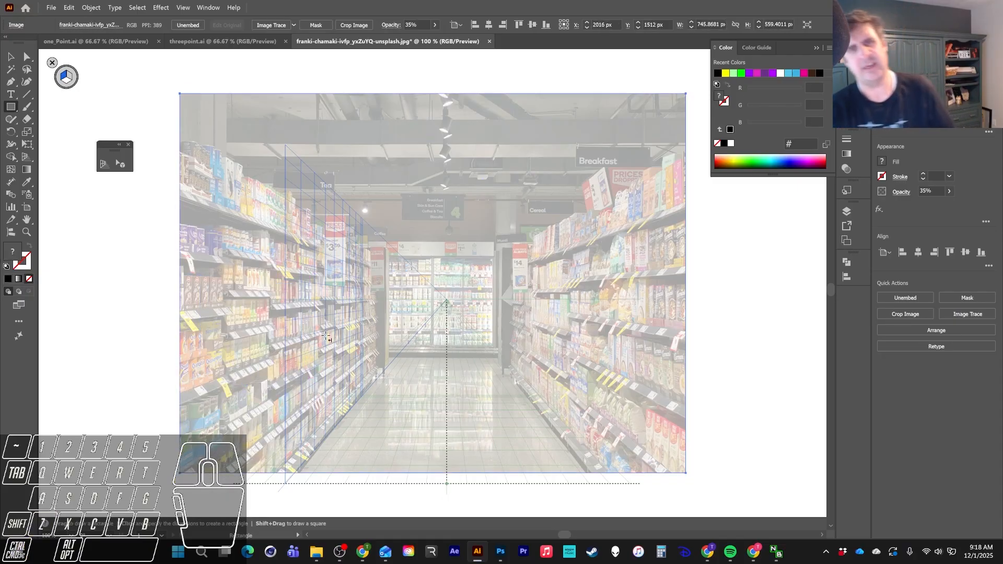
pyautogui.click(12, 57)
pyautogui.click(723, 314)
pyautogui.moveTo(603, 246); pyautogui.dragTo(546, 537)
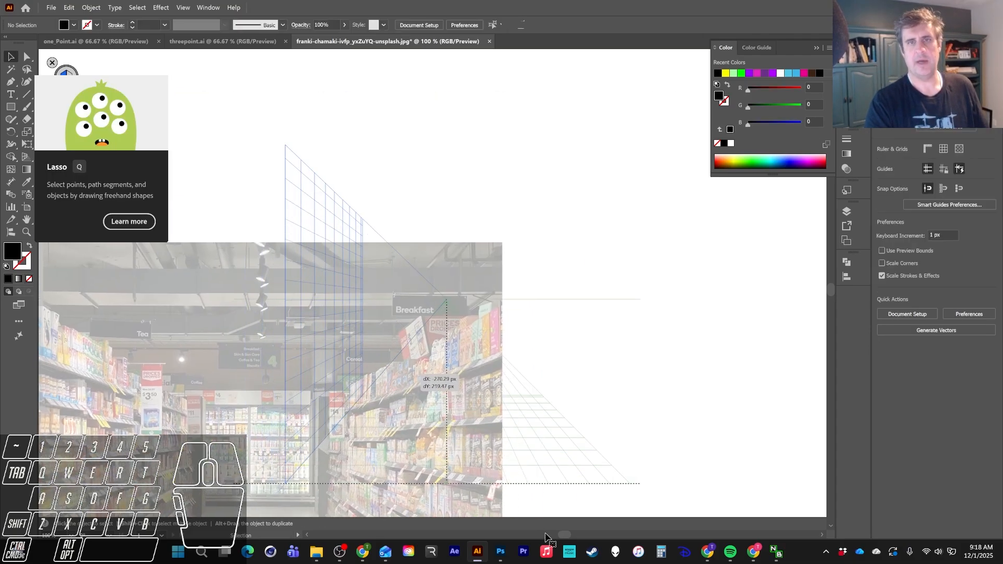
pyautogui.hotkey('ctrl', 'z')
# Scale the photo down to about 452 by 339 px, aligning its left edge with the near edge of the grid's wall plane
pyautogui.click(27, 132)
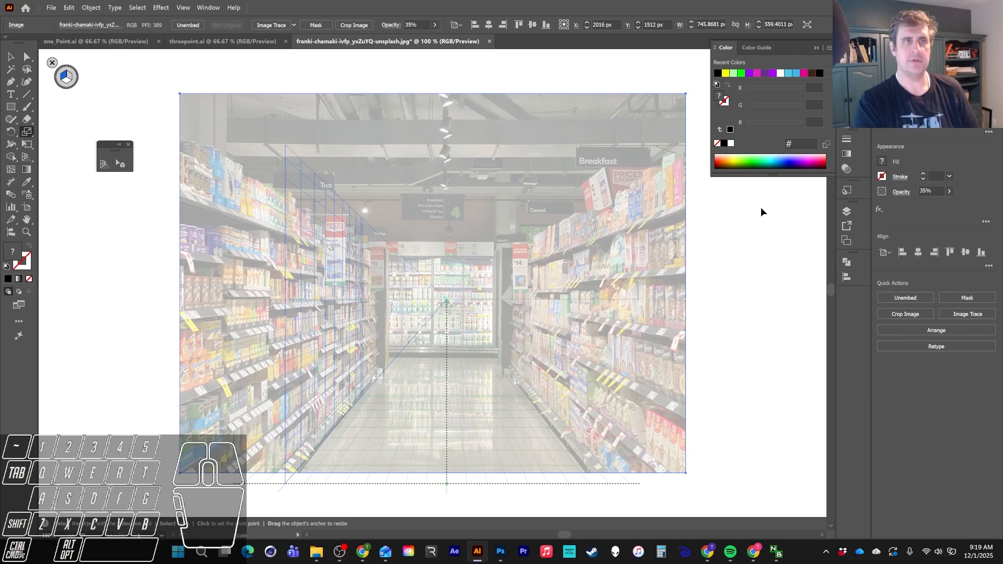
pyautogui.moveTo(761, 207); pyautogui.dragTo(691, 248)
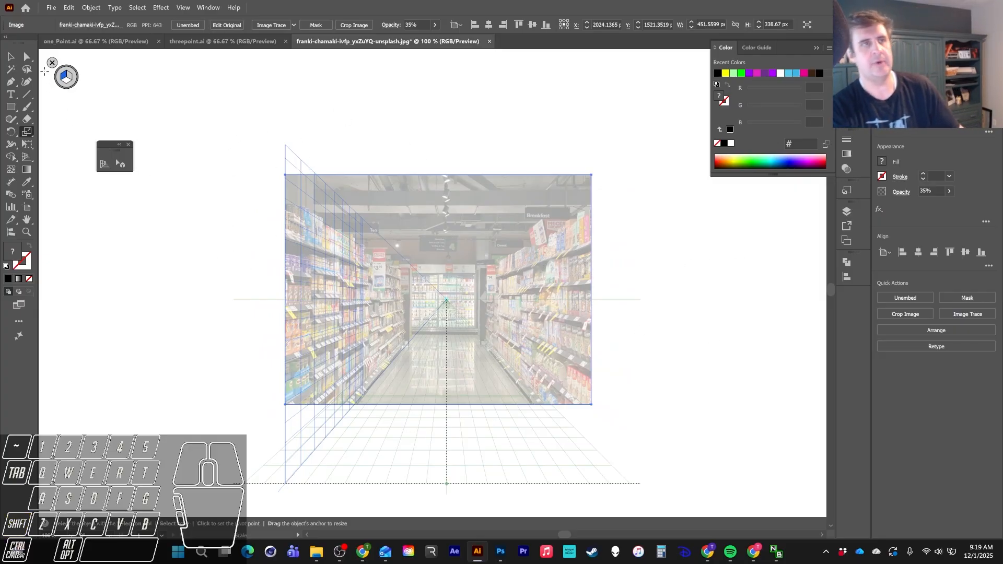
pyautogui.click(12, 57)
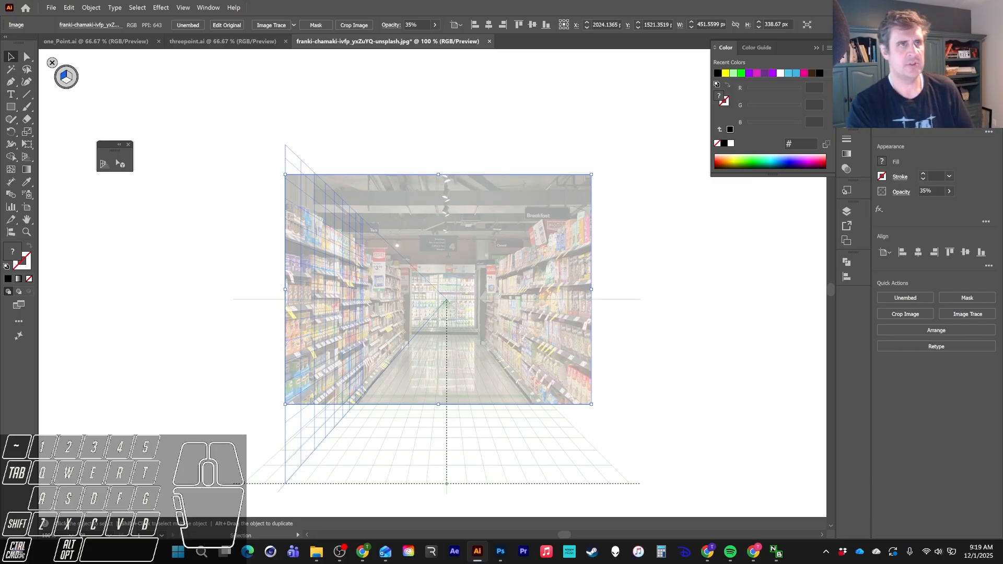
# Extend the perspective grid deeper into the aisle so the wall plane reaches the far end of the left shelves
pyautogui.hotkey('ctrl', '=')
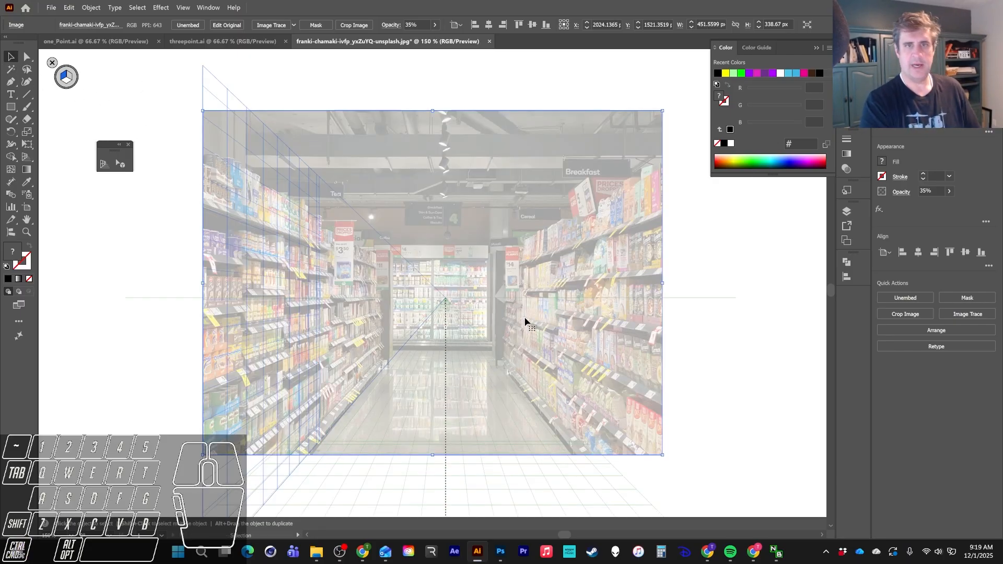
pyautogui.click(120, 165)
pyautogui.moveTo(319, 444); pyautogui.dragTo(404, 367)
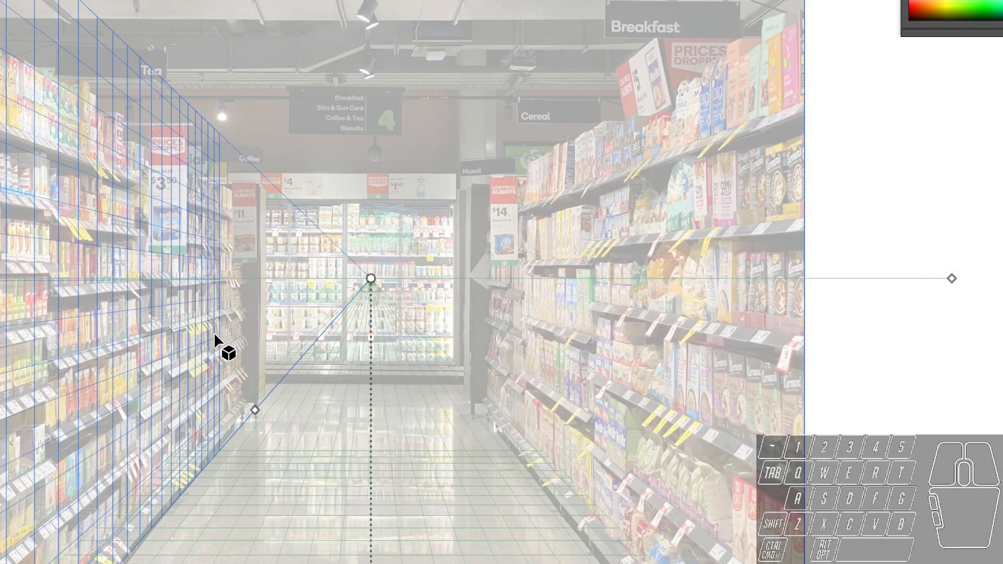
pyautogui.hotkey('ctrl', '+')
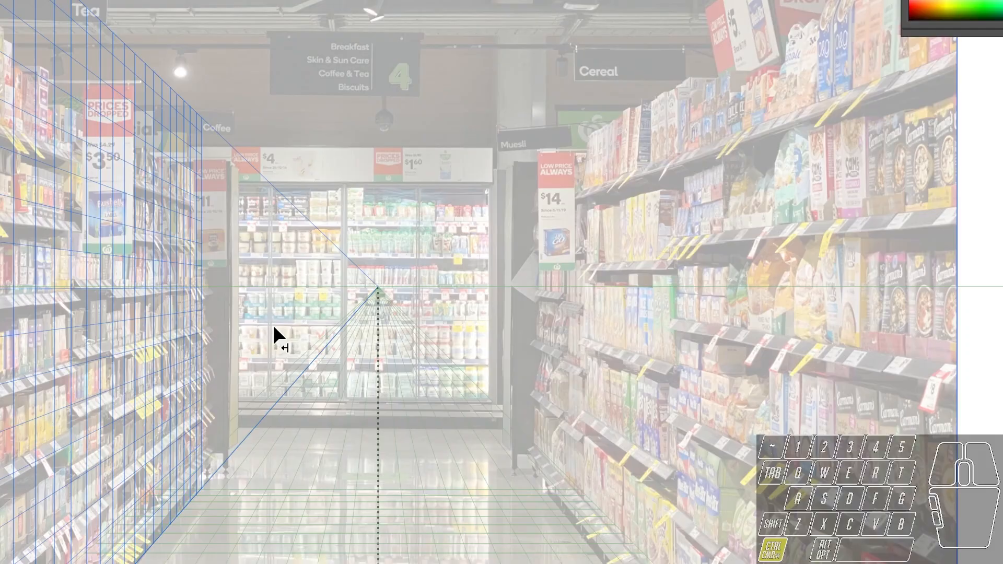
pyautogui.hotkey('ctrl', '+')
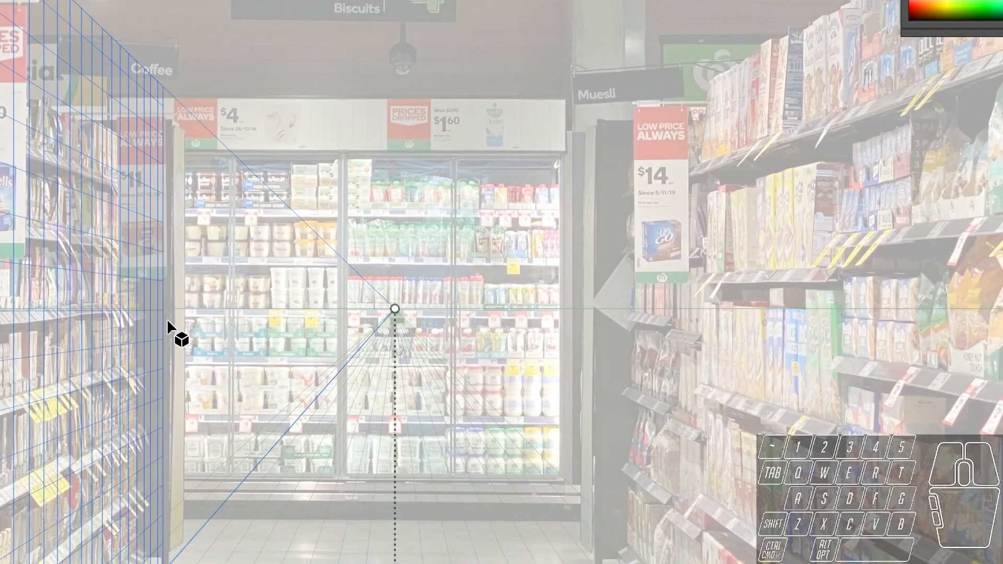
pyautogui.moveTo(387, 492); pyautogui.dragTo(428, 230)
pyautogui.moveTo(204, 306)
pyautogui.mouseDown()
pyautogui.moveTo(233, 287)
pyautogui.moveTo(208, 309)
pyautogui.mouseUp()
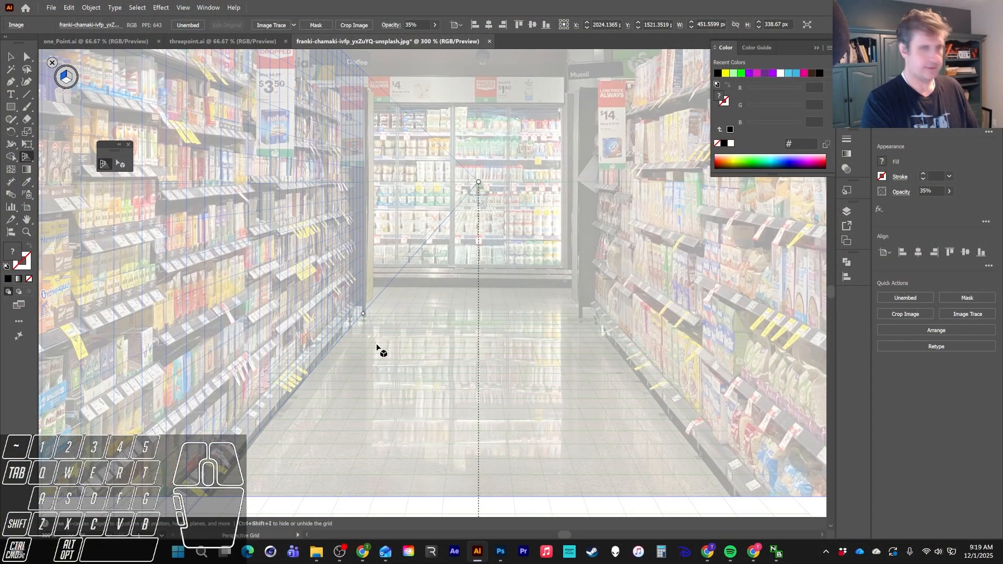
pyautogui.hotkey('ctrl', '-')
pyautogui.hotkey('ctrl', '-')
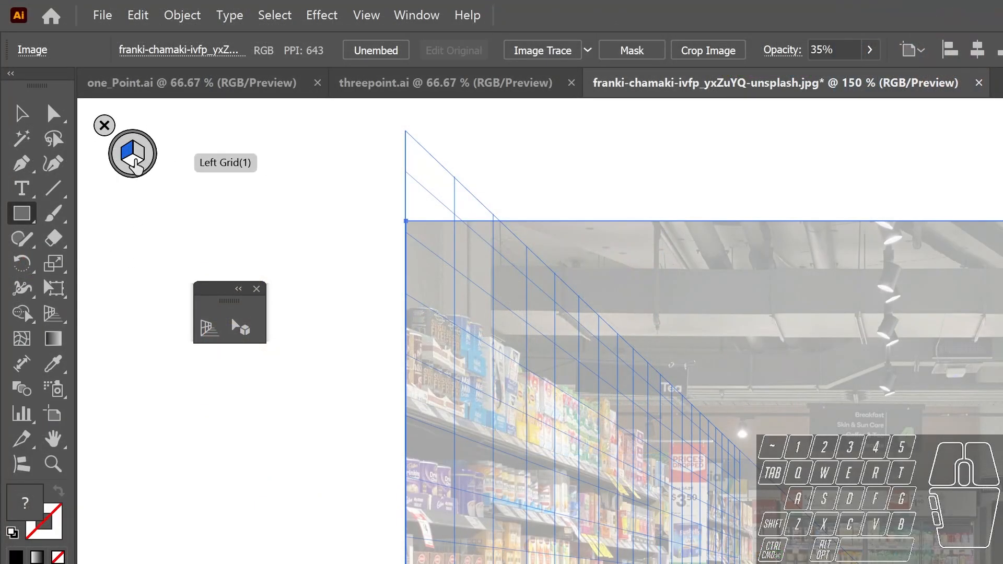
# Cycle through the active grid planes and try a flat rectangle over the left shelves with no active grid, undoing it
pyautogui.click(66, 83)
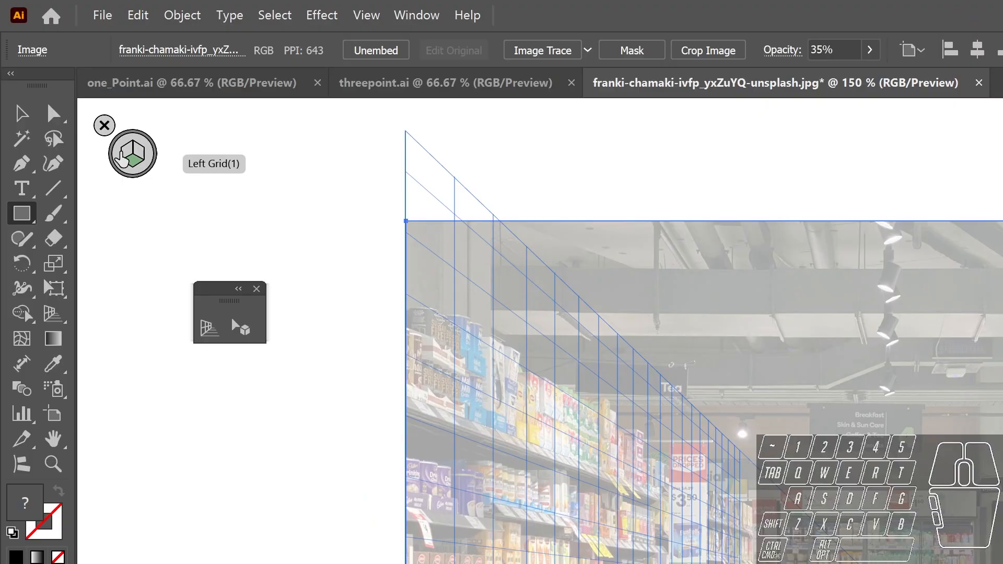
pyautogui.click(126, 156)
pyautogui.click(147, 163)
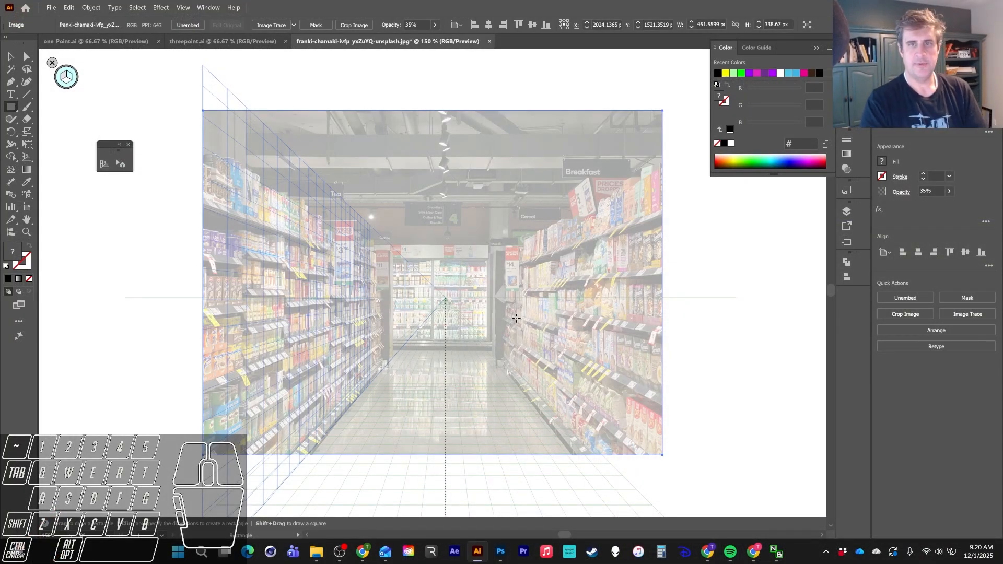
pyautogui.moveTo(227, 267); pyautogui.dragTo(316, 321)
pyautogui.hotkey('ctrl', 'z')
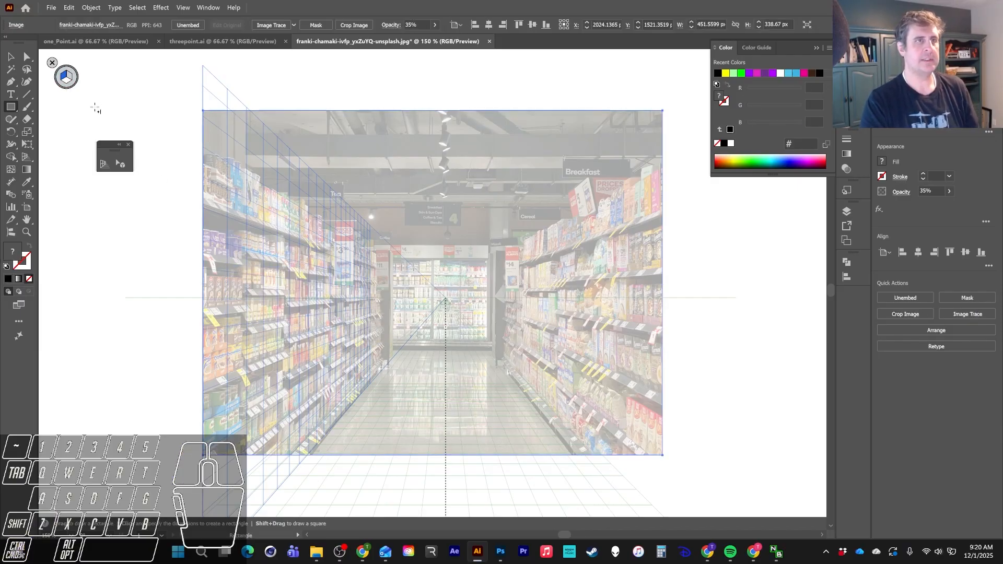
# Draw two black test rectangles on the left wall plane and three on the horizontal floor plane
pyautogui.moveTo(235, 272)
pyautogui.mouseDown()
pyautogui.moveTo(297, 316)
pyautogui.moveTo(289, 310)
pyautogui.mouseUp()
pyautogui.moveTo(299, 364); pyautogui.dragTo(323, 376)
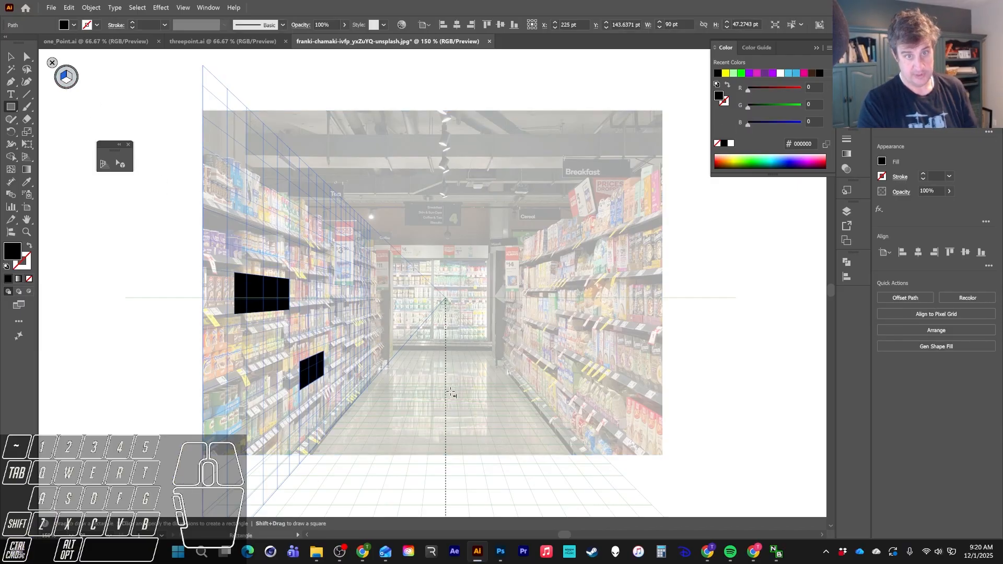
pyautogui.click(66, 85)
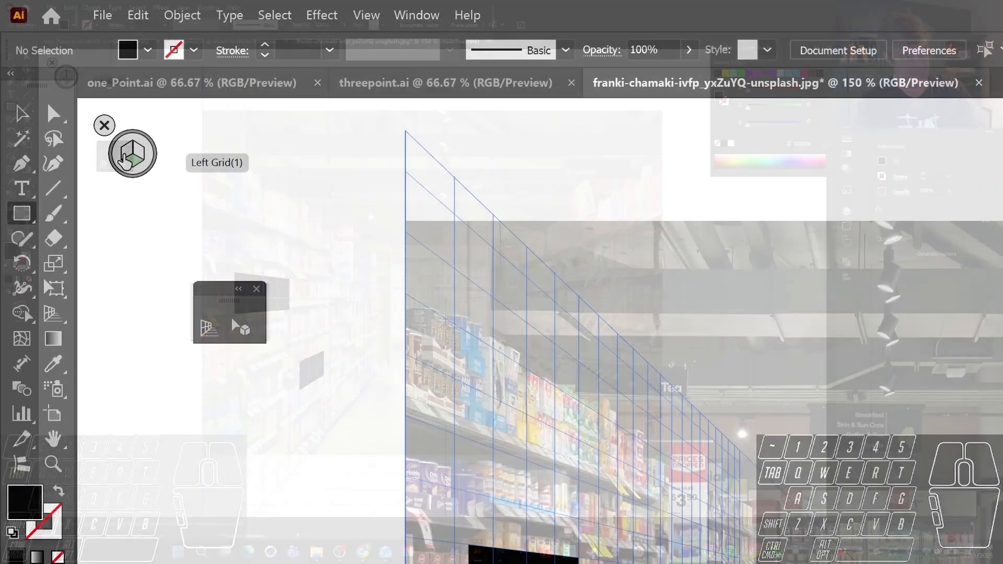
pyautogui.click(66, 84)
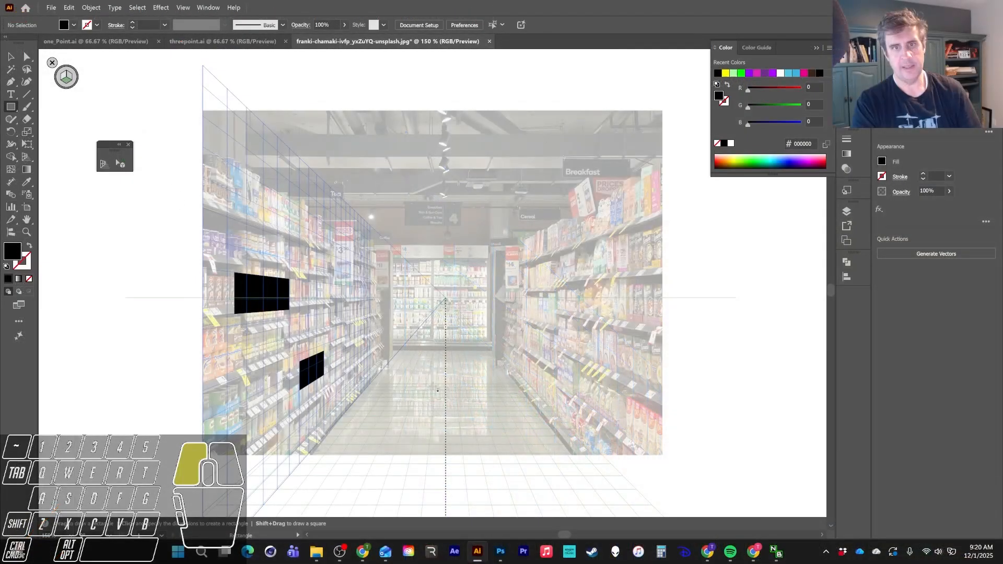
pyautogui.moveTo(425, 374); pyautogui.dragTo(460, 430)
pyautogui.moveTo(356, 406)
pyautogui.mouseDown()
pyautogui.moveTo(385, 425)
pyautogui.moveTo(335, 436)
pyautogui.mouseUp()
pyautogui.moveTo(492, 407); pyautogui.dragTo(505, 421)
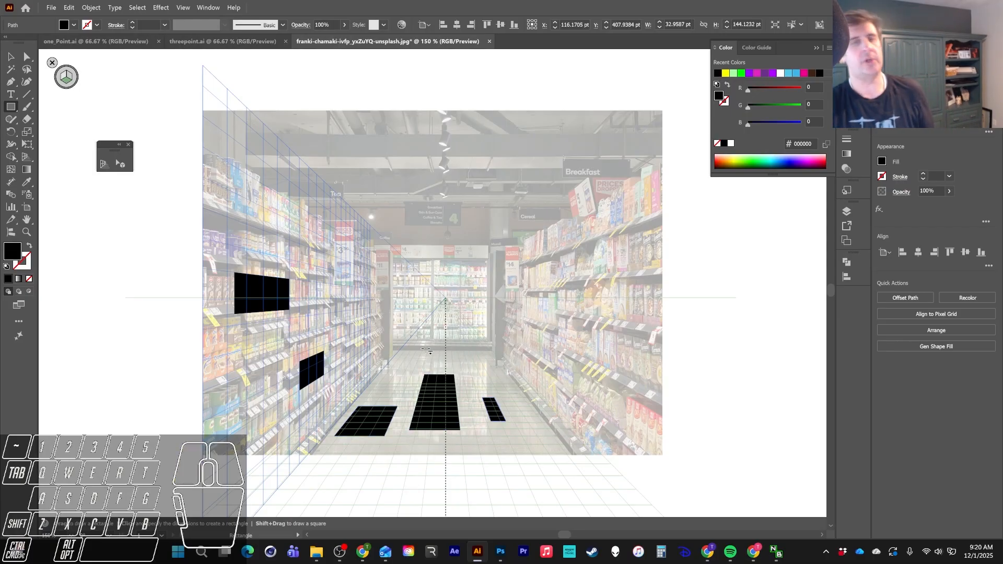
# Select all five black test rectangles on the wall and floor and delete them
pyautogui.press('v')
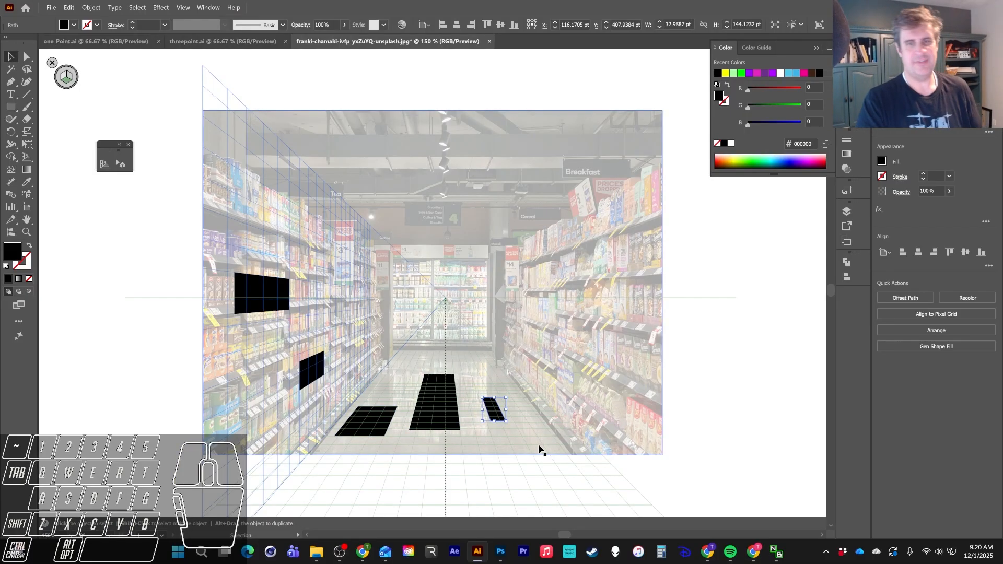
pyautogui.keyDown('shift'); pyautogui.click(436, 413); pyautogui.keyUp('shift')
pyautogui.keyDown('shift'); pyautogui.click(366, 429); pyautogui.keyUp('shift')
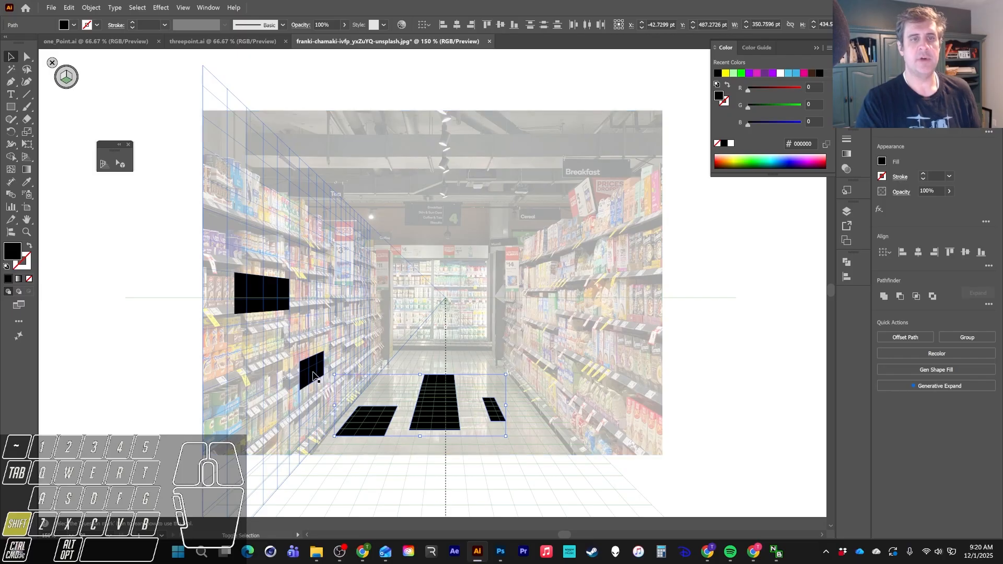
pyautogui.keyDown('shift'); pyautogui.click(315, 373); pyautogui.keyUp('shift')
pyautogui.keyDown('shift'); pyautogui.click(265, 303); pyautogui.keyUp('shift')
pyautogui.press('Delete')
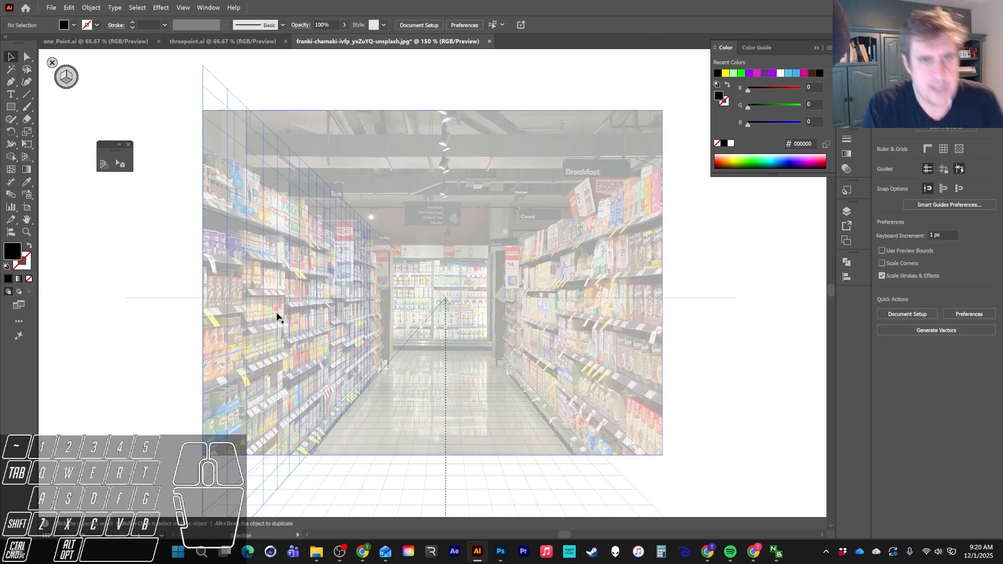
# Draw a rectangle about 55 by 102 px on the left wall plane over the nearest shelves and fill it with yellow (FFFF00)
pyautogui.click(10, 107)
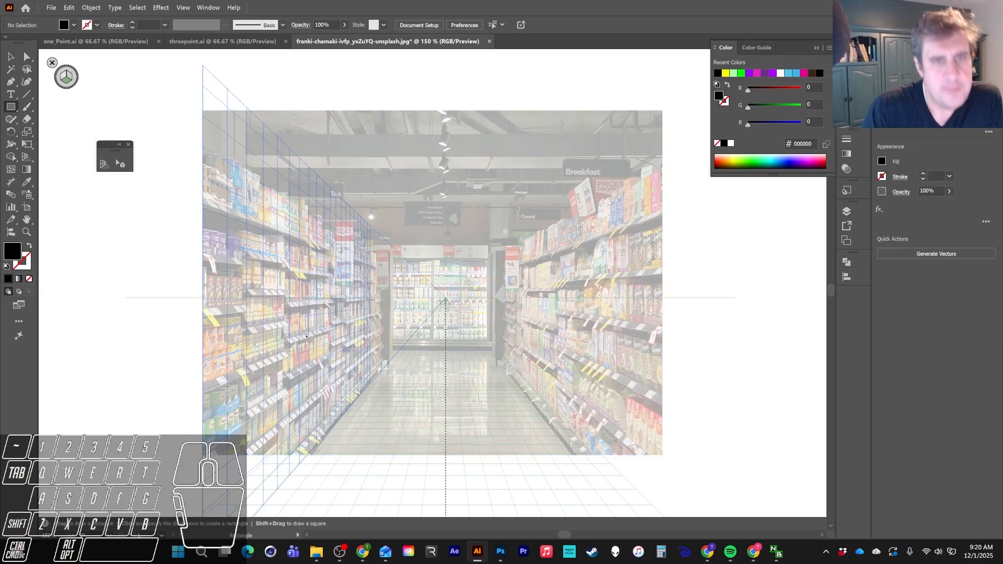
pyautogui.click(63, 76)
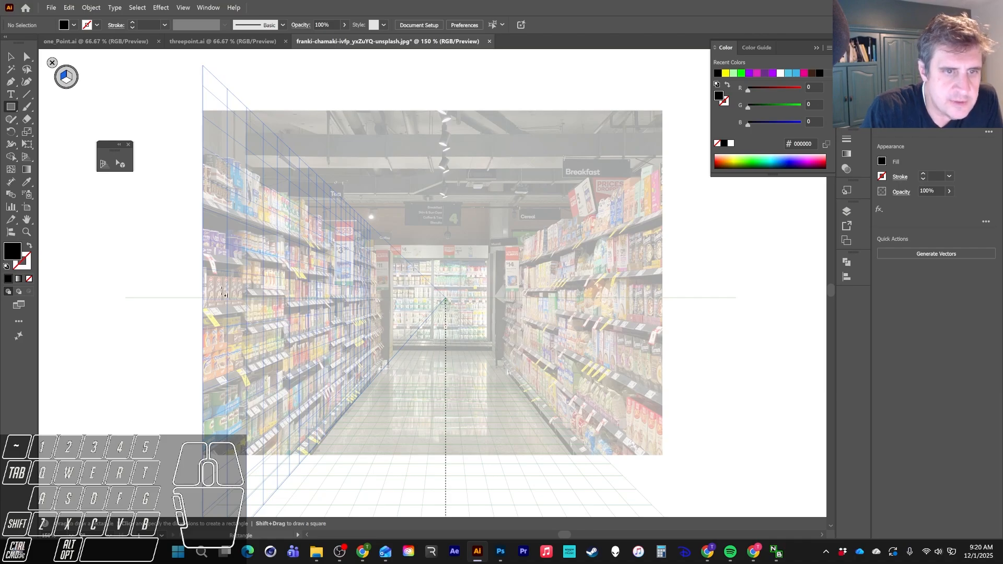
pyautogui.moveTo(217, 303); pyautogui.dragTo(260, 396)
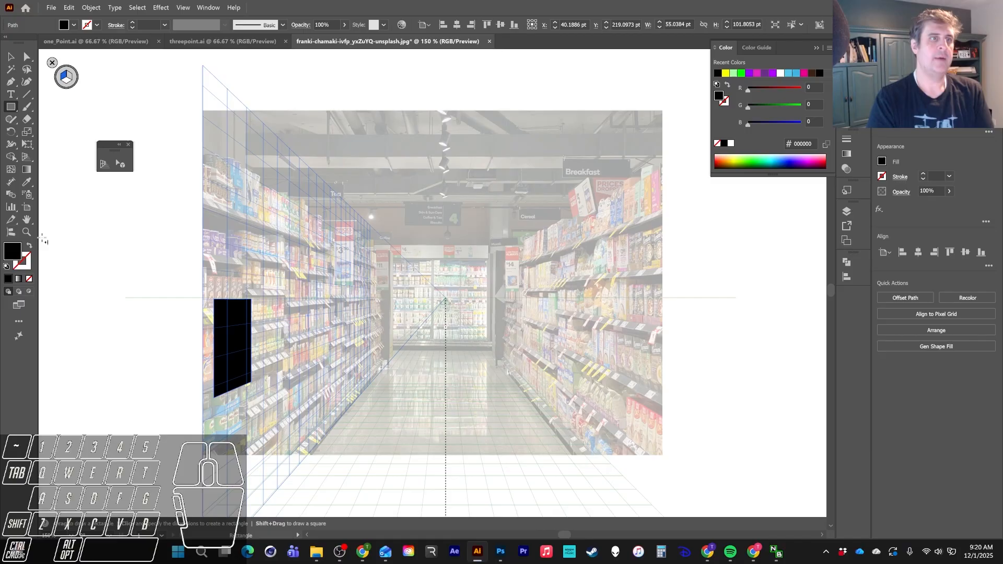
pyautogui.click(726, 73)
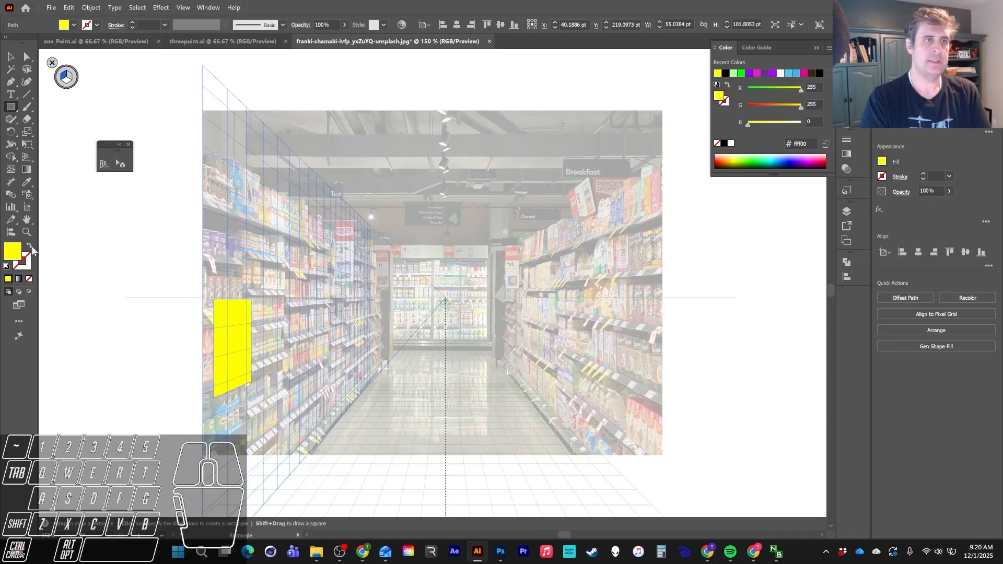
# Set the yellow wall rectangle's blending mode to Multiply
pyautogui.click(904, 194)
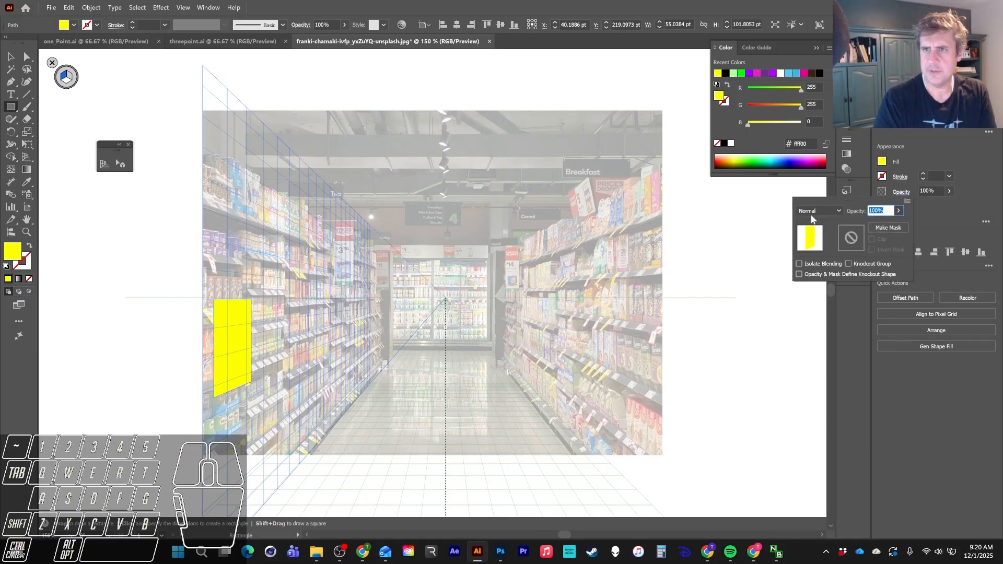
pyautogui.click(829, 209)
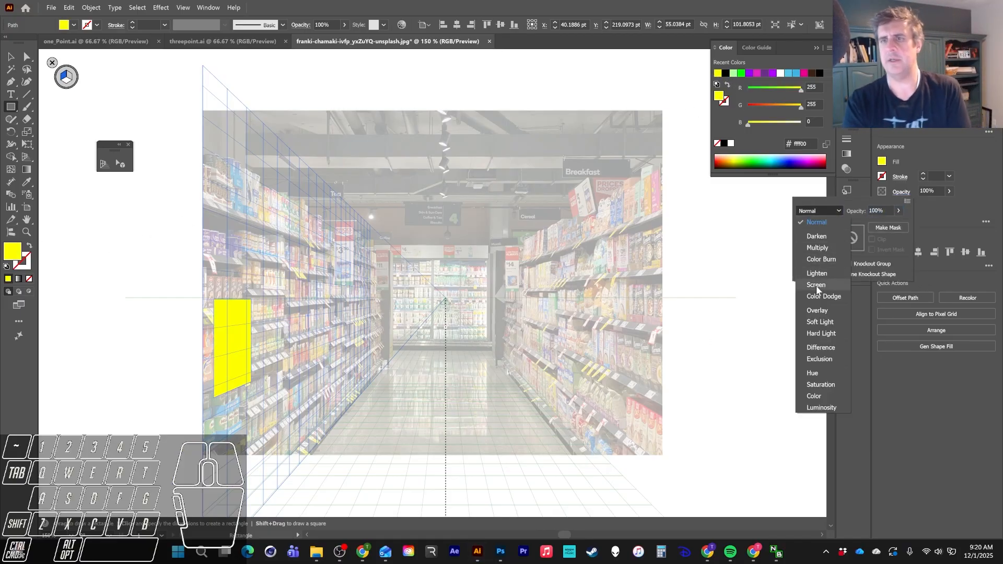
pyautogui.click(830, 249)
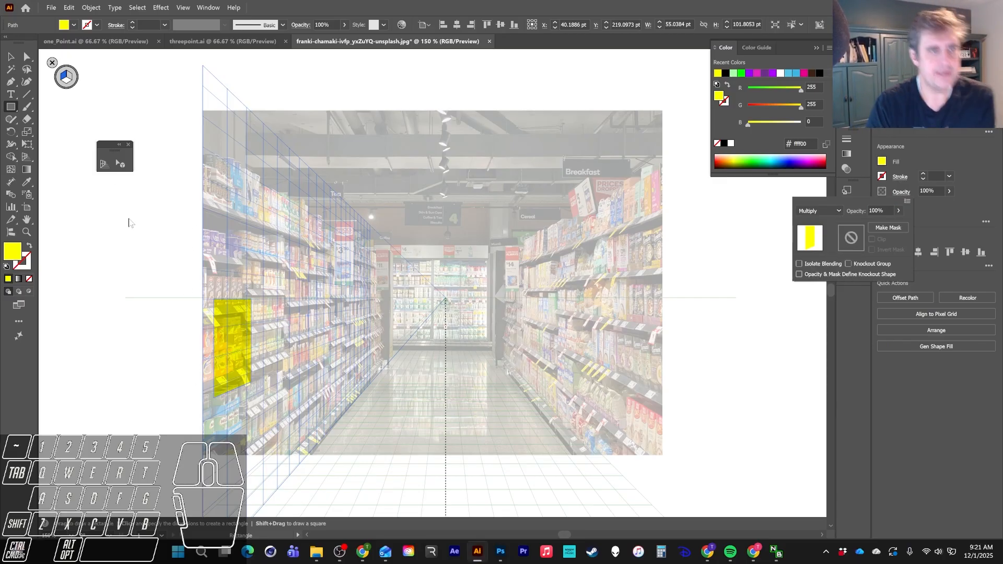
pyautogui.click(11, 57)
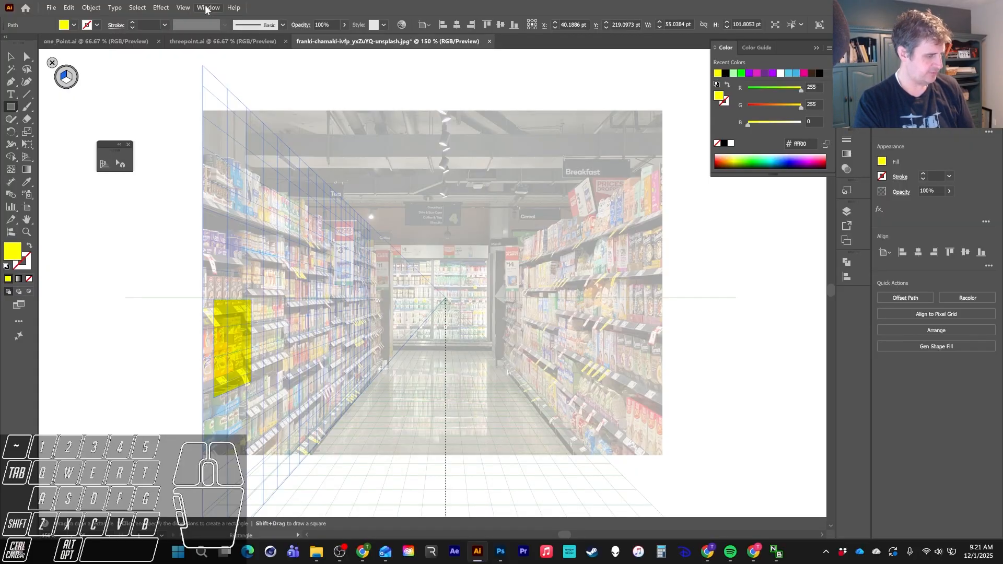
# Hide the perspective grid and make a yellow triangle about 57 by 29 px beside the photo from a square rotated 45°, deleting its lowest anchor
pyautogui.hotkey('ctrl', 'shift', 'i')
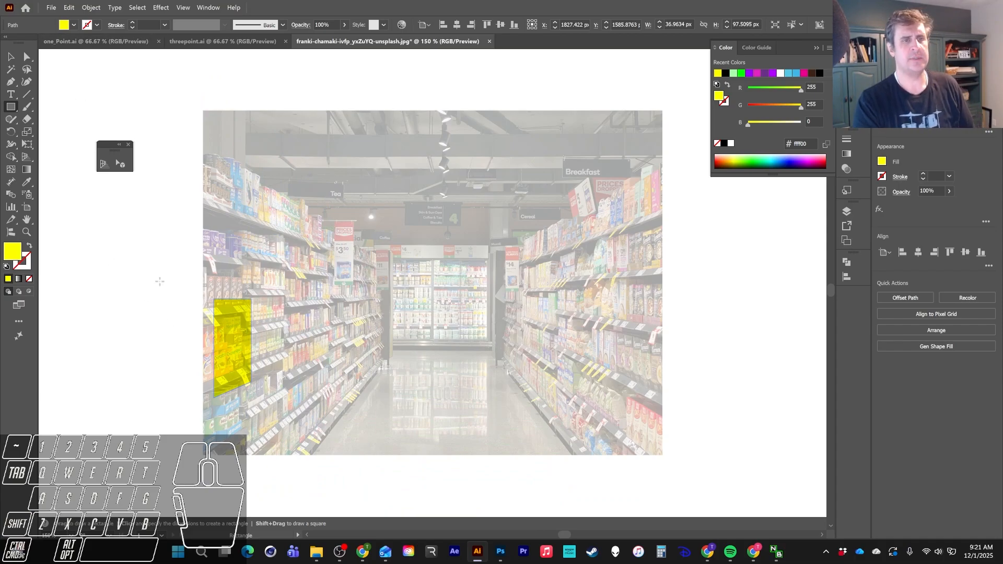
pyautogui.moveTo(129, 258)
pyautogui.mouseDown()
pyautogui.moveTo(170, 299)
pyautogui.moveTo(230, 210)
pyautogui.mouseUp()
pyautogui.press('r')
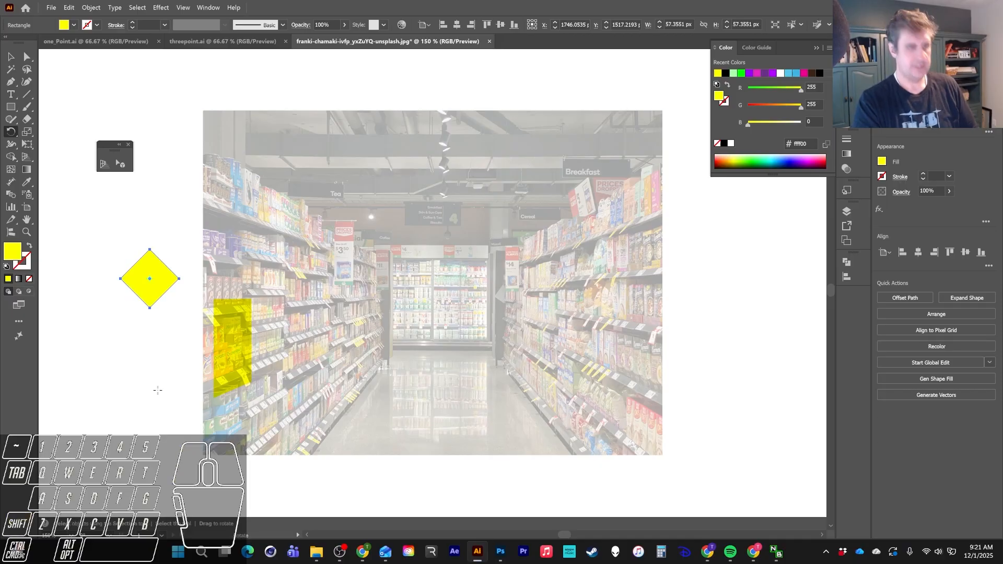
pyautogui.press('a')
pyautogui.click(150, 307)
pyautogui.press('Delete')
pyautogui.click(165, 372)
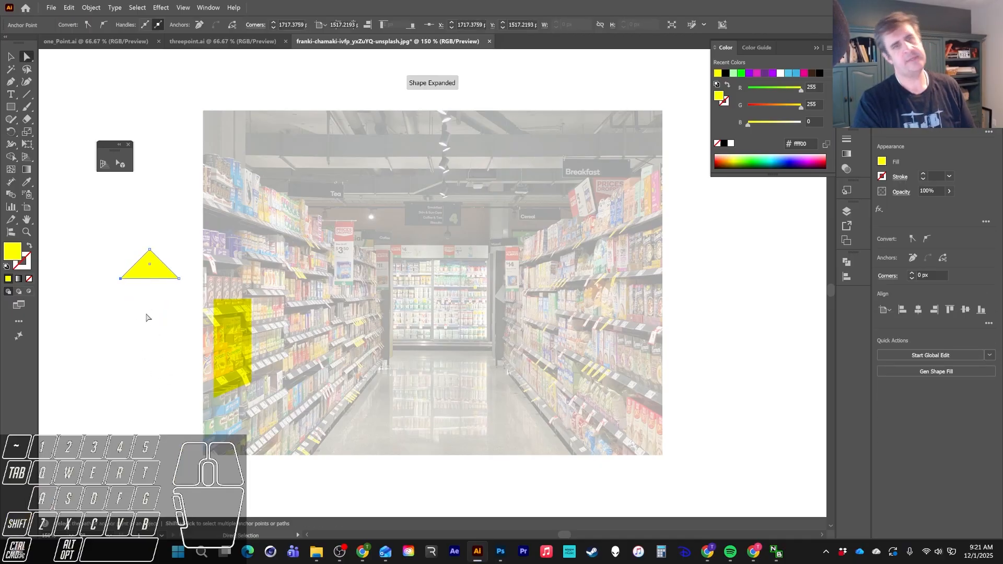
# Duplicate the yellow triangle twice straight down to form a column of three beside the photo
pyautogui.click(157, 277)
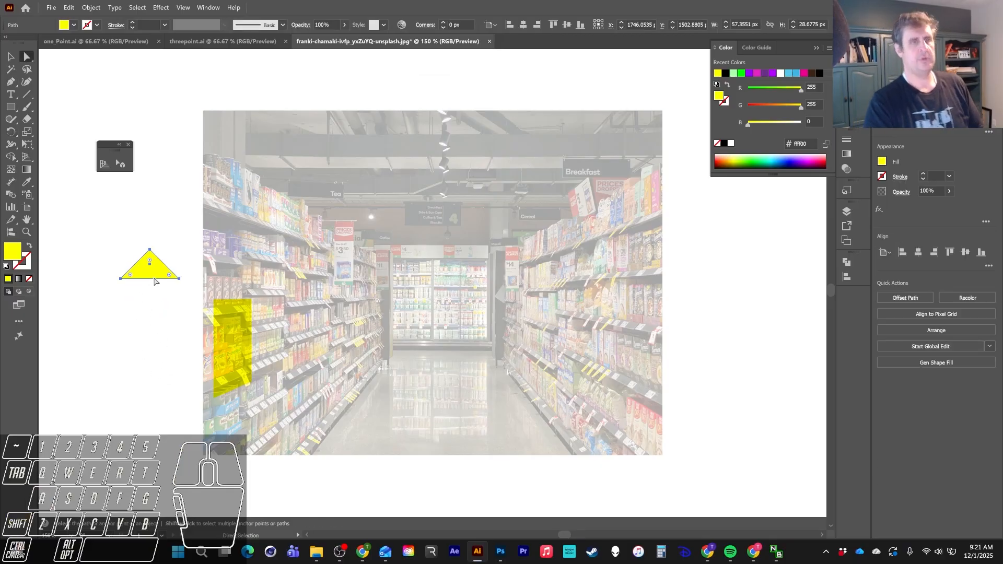
pyautogui.moveTo(153, 268); pyautogui.dragTo(160, 398)
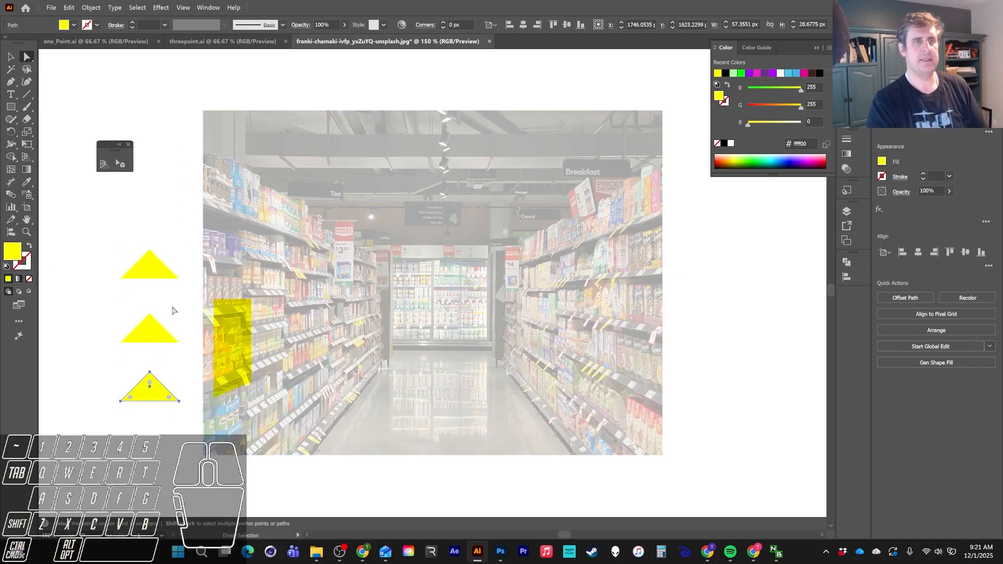
pyautogui.moveTo(151, 327); pyautogui.dragTo(151, 320)
pyautogui.hotkey('ctrl', 'z')
# Add the point text "Yogurt" over the aisle floor in the photo
pyautogui.press('t')
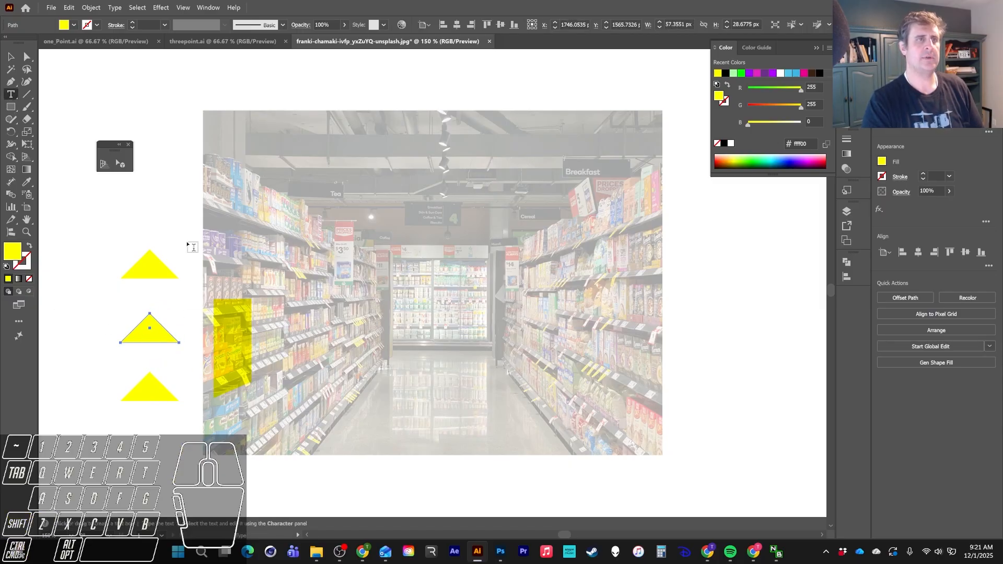
pyautogui.moveTo(358, 360); pyautogui.dragTo(364, 273)
pyautogui.click(429, 302)
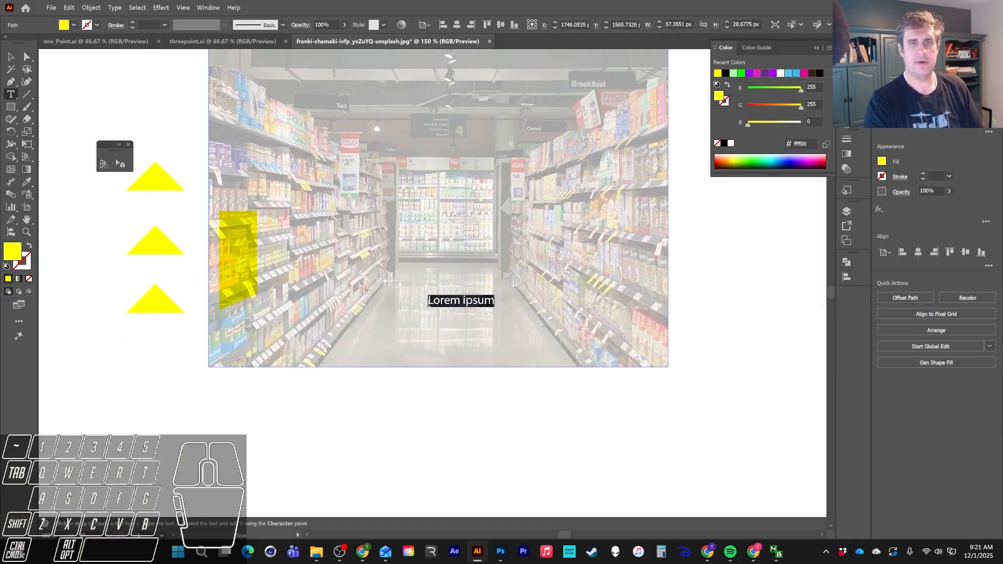
pyautogui.write('Yogurt')
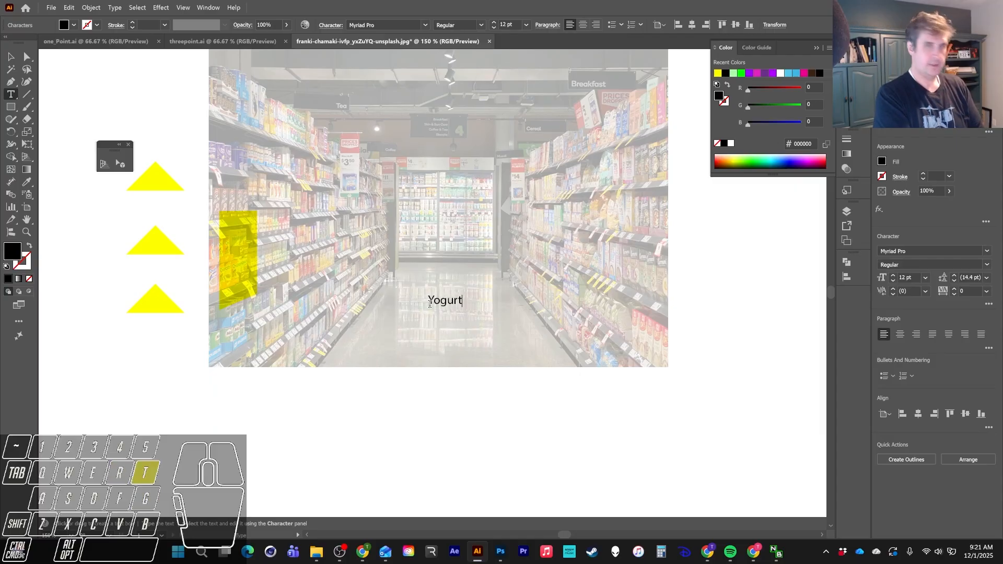
pyautogui.click(11, 56)
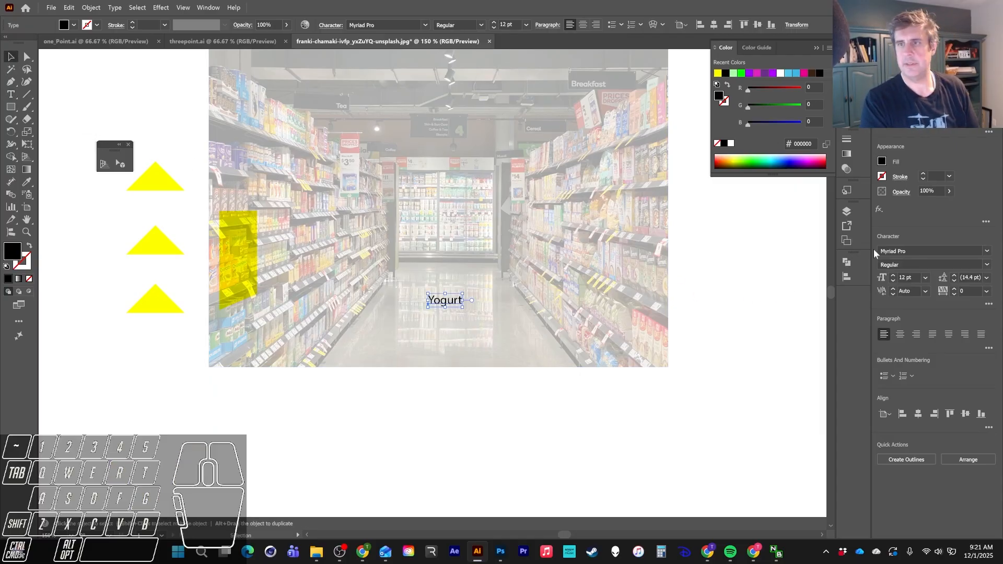
# Set the Yogurt text to the Acumin Variable Concept font in the Bold style
pyautogui.click(988, 250)
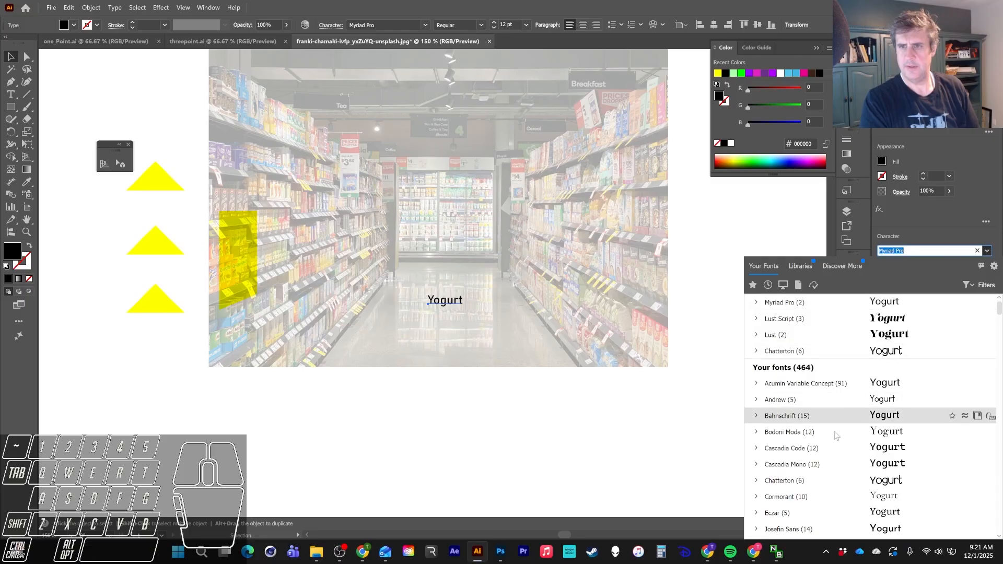
pyautogui.click(800, 383)
pyautogui.click(973, 264)
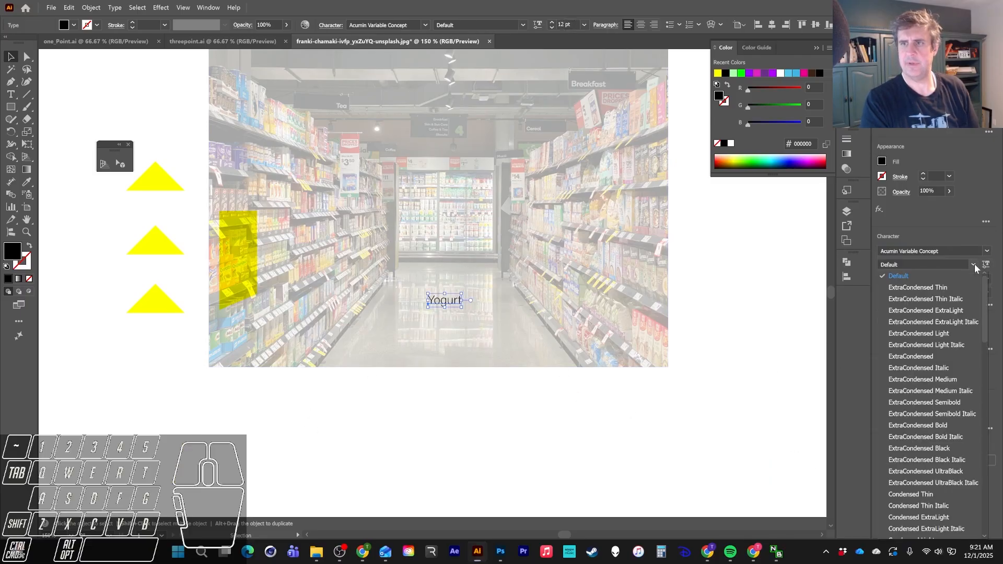
pyautogui.click(991, 277)
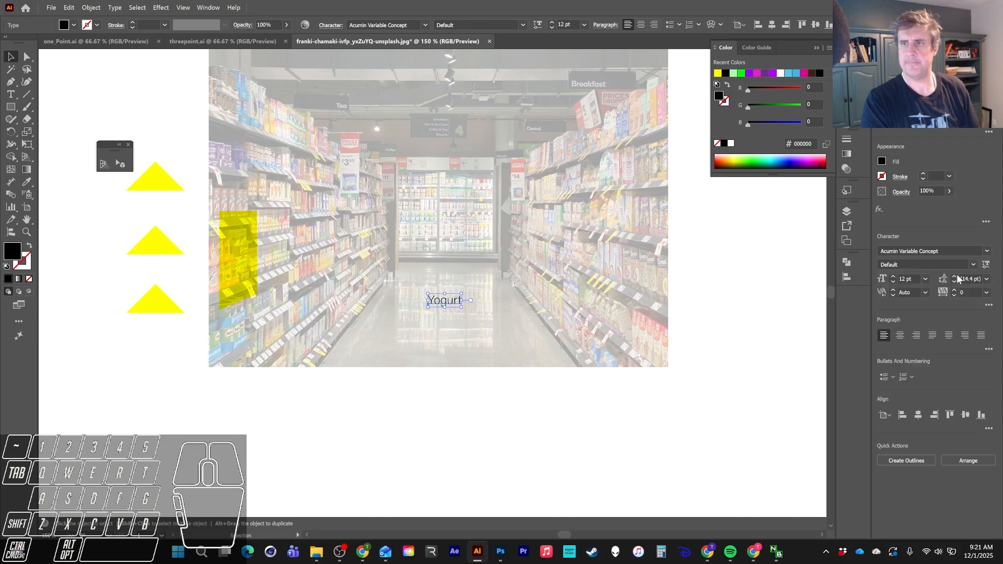
pyautogui.click(972, 265)
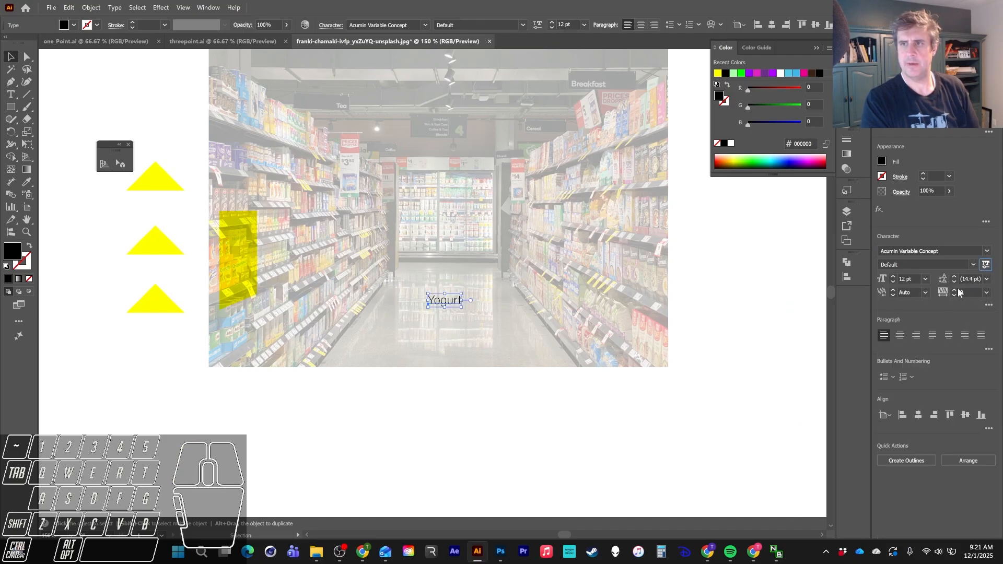
pyautogui.click(973, 264)
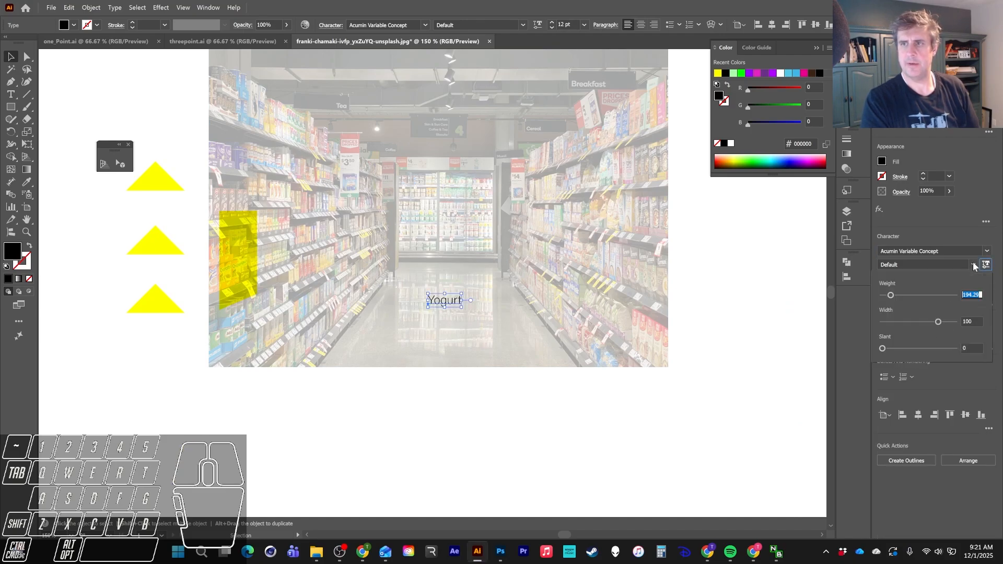
pyautogui.click(906, 264)
pyautogui.press('Return')
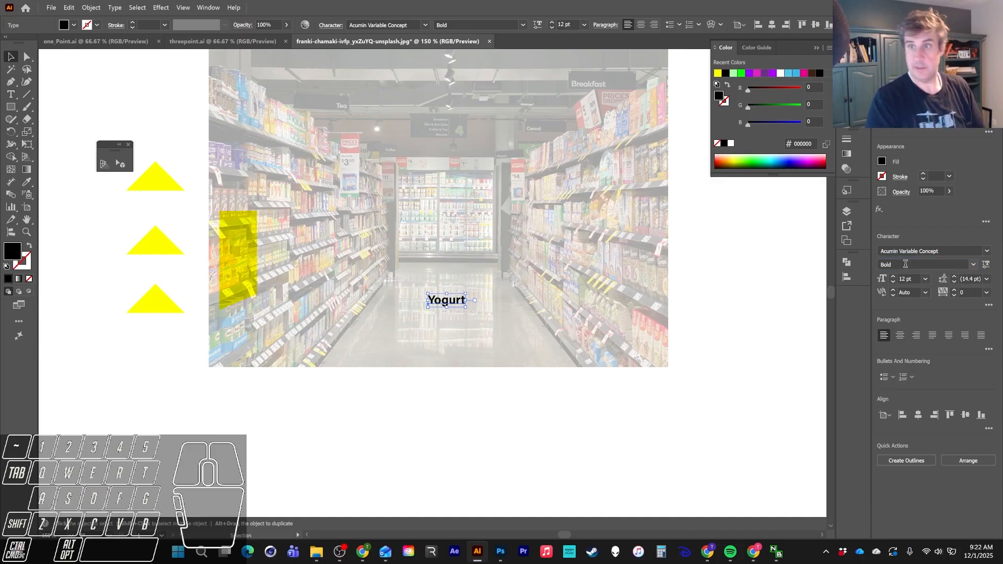
# Scale the Yogurt text up to about 39.6 pt and fill it with the triangles' yellow
pyautogui.moveTo(448, 306); pyautogui.dragTo(507, 288)
pyautogui.press('i')
pyautogui.click(162, 297)
pyautogui.press('a')
pyautogui.press('v')
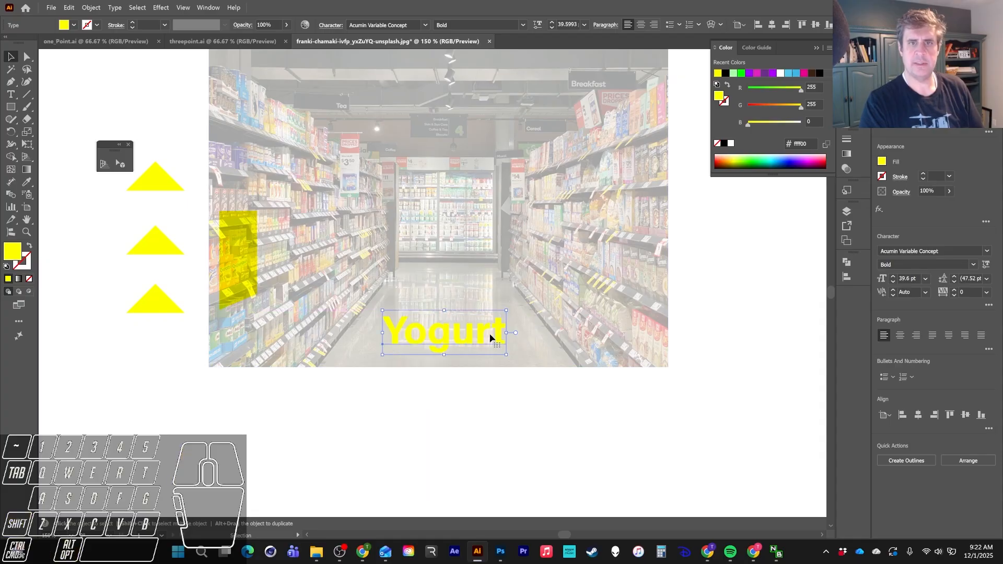
# Duplicate the Yogurt text below the photo, change the copy to "30 Feet" and set it to Light
pyautogui.moveTo(490, 338); pyautogui.dragTo(474, 418)
pyautogui.doubleClick(461, 414)
pyautogui.write('3')
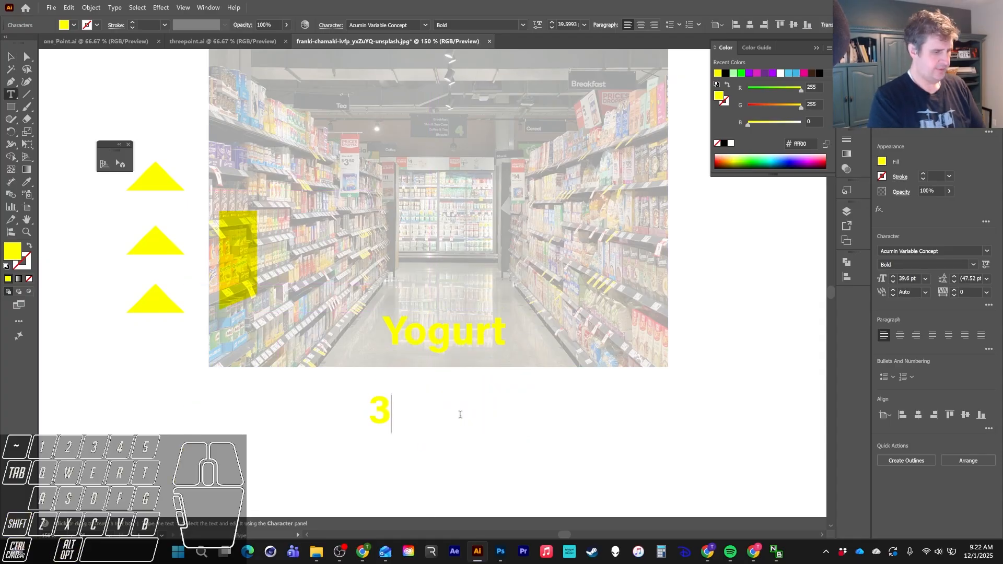
pyautogui.write('0 Feet')
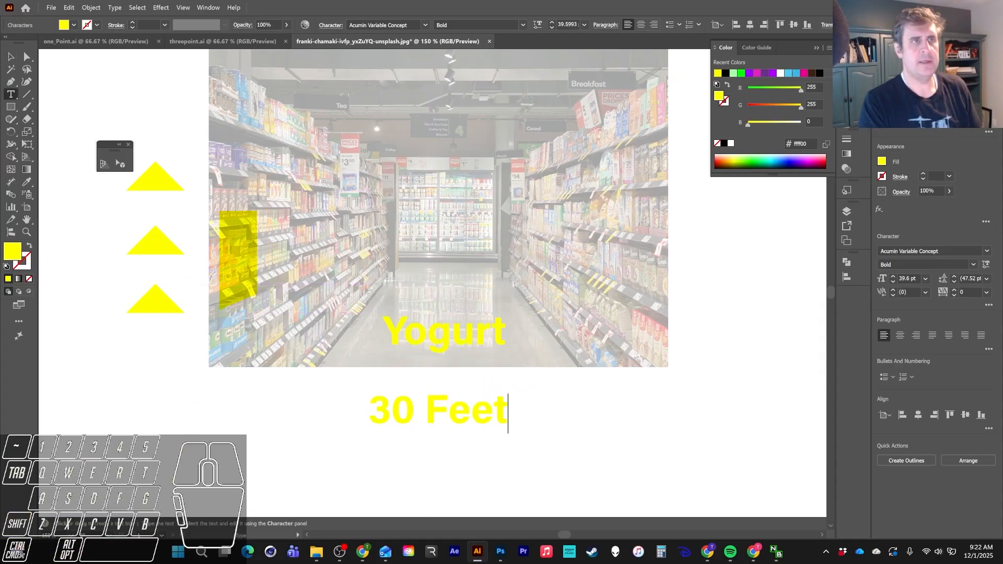
pyautogui.click(8, 53)
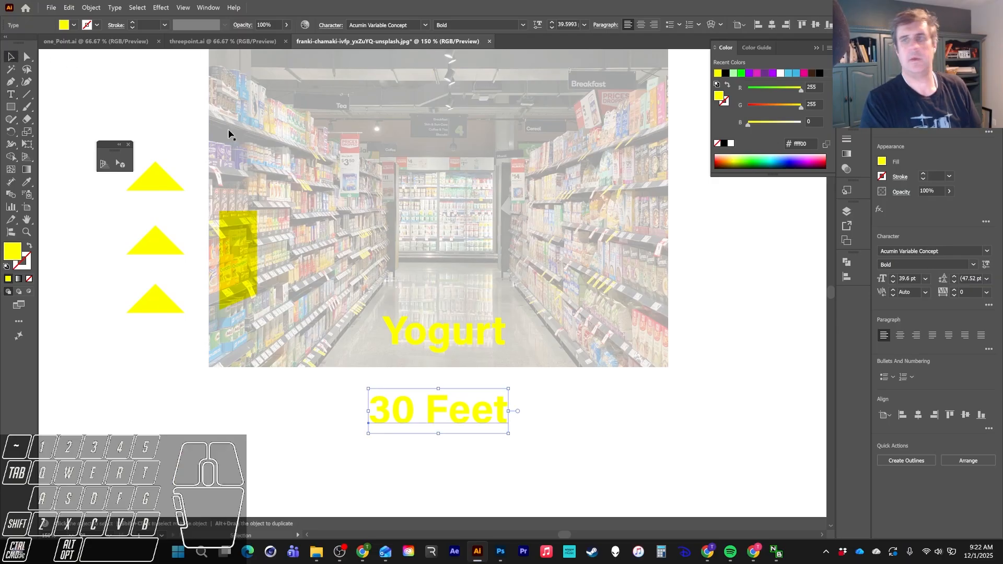
pyautogui.click(904, 264)
pyautogui.write('Light')
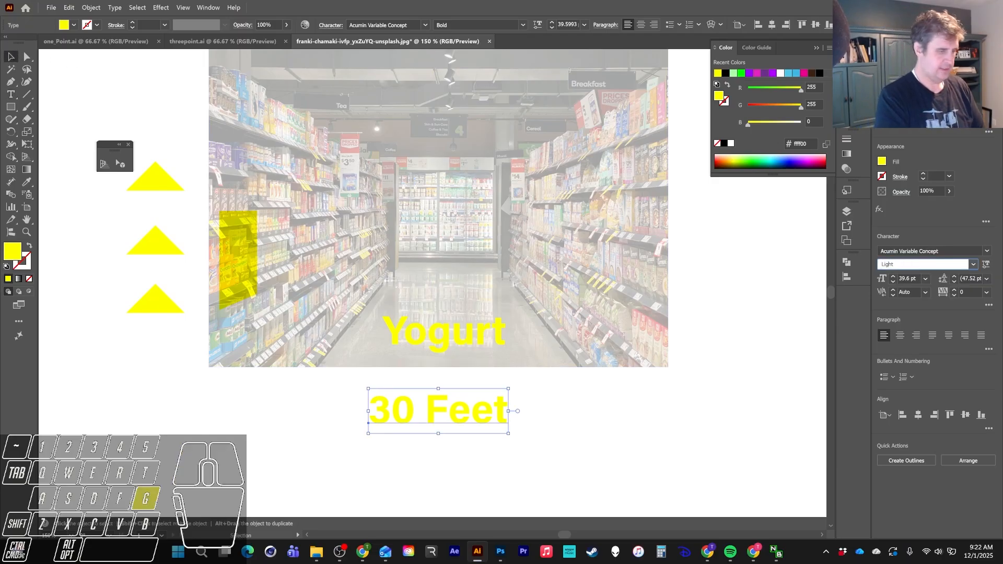
pyautogui.press('Return')
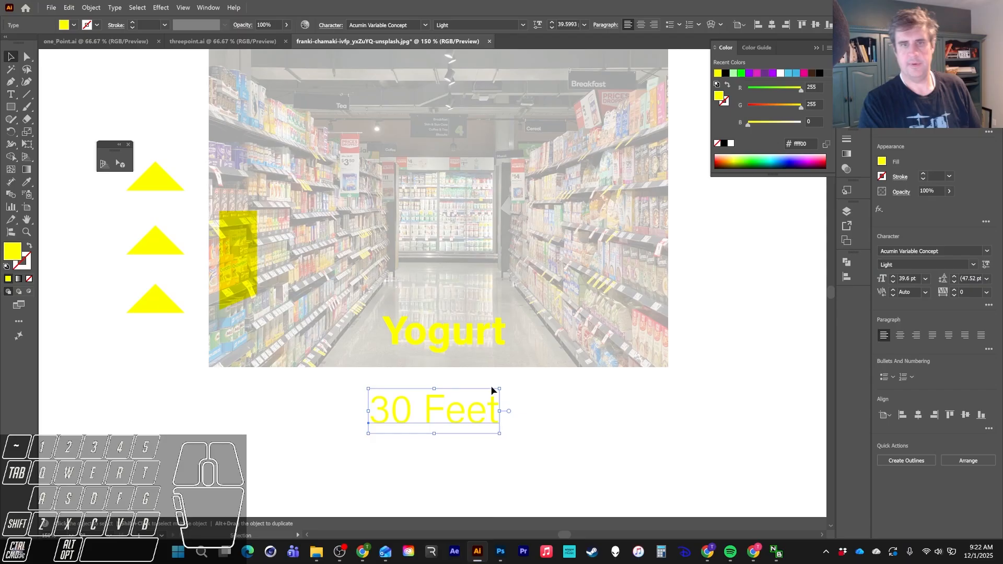
# Scale down the 30 Feet text and move both text lines onto the blank area below the photo
pyautogui.moveTo(500, 387); pyautogui.dragTo(469, 400)
pyautogui.keyDown('shift'); pyautogui.click(455, 340); pyautogui.keyUp('shift')
pyautogui.moveTo(465, 336); pyautogui.dragTo(465, 411)
# Select all three yellow triangles with the Perspective Selection tool and show the perspective grid
pyautogui.click(142, 158)
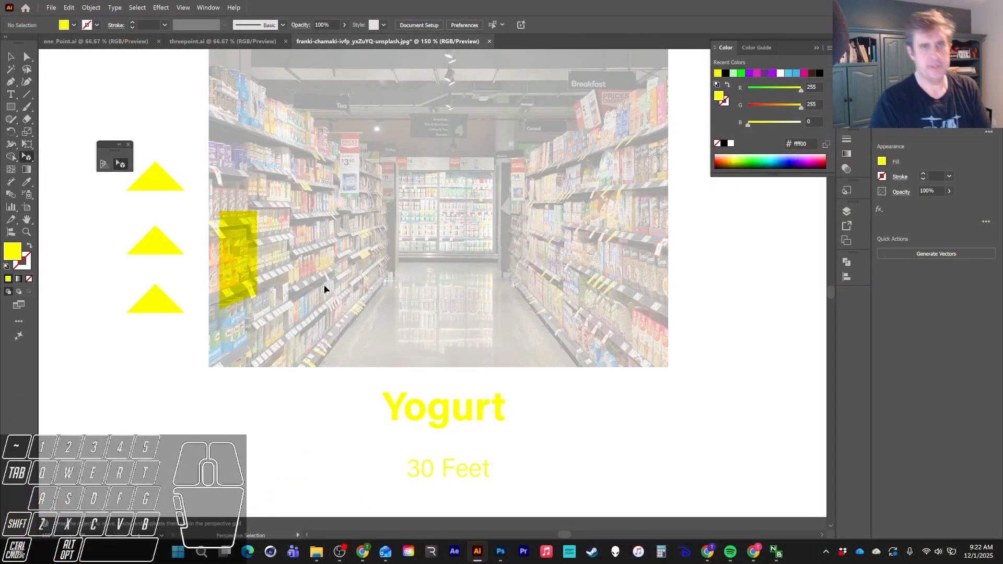
pyautogui.click(154, 174)
pyautogui.keyDown('shift'); pyautogui.click(156, 240); pyautogui.keyUp('shift')
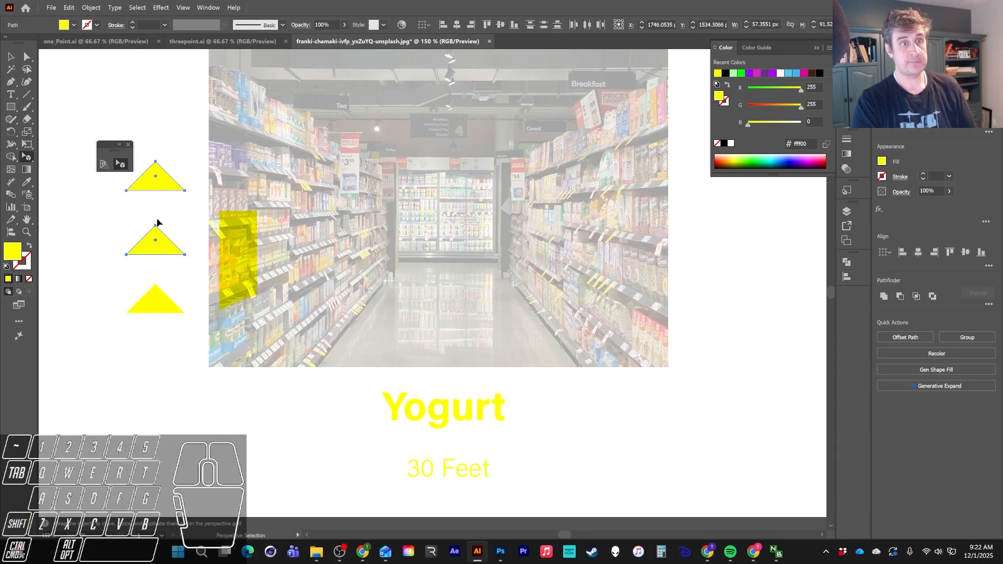
pyautogui.keyDown('shift'); pyautogui.click(164, 301); pyautogui.keyUp('shift')
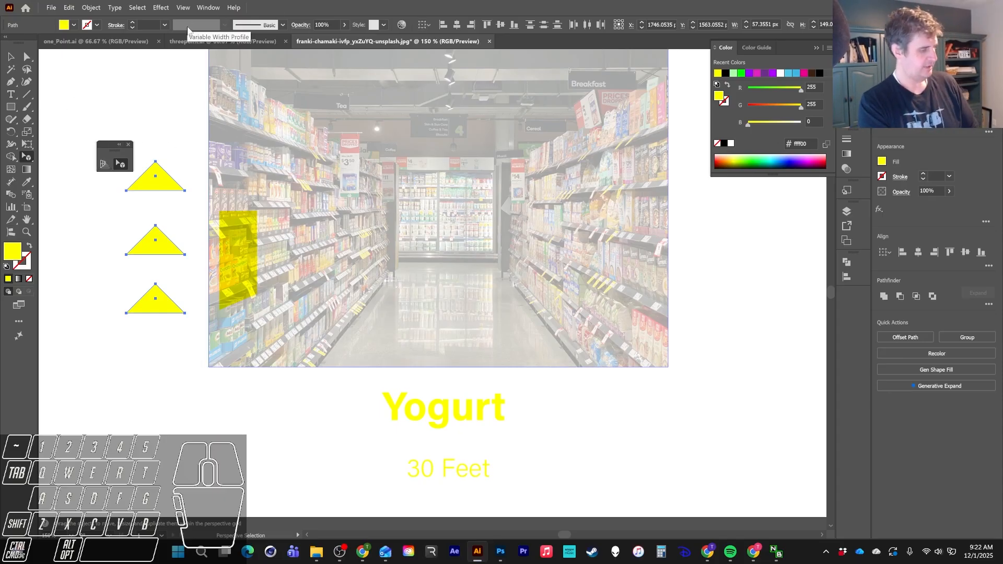
pyautogui.hotkey('ctrl', 'shift', 'i')
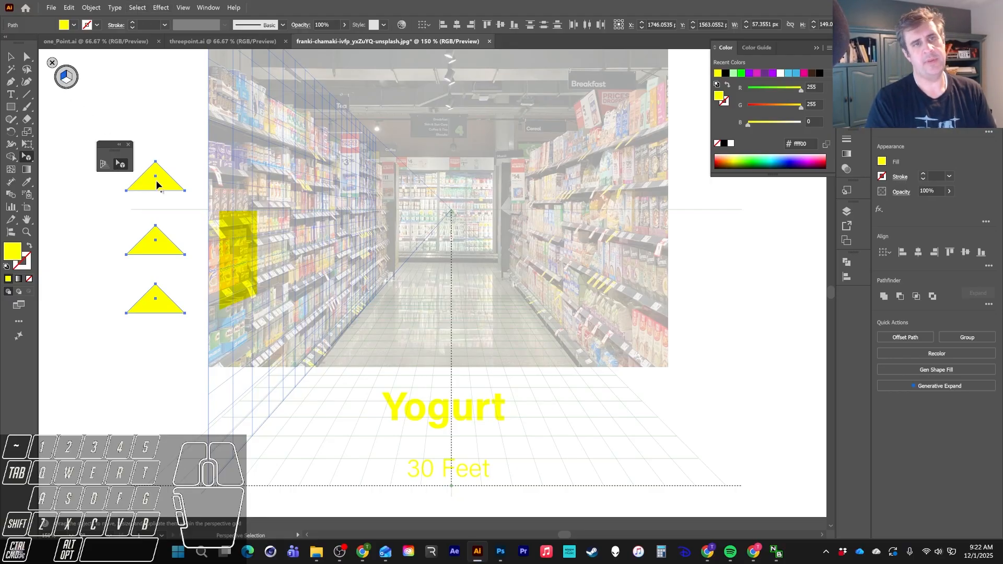
# Try the three triangles on the left wall plane, make the horizontal plane active and undo the wall placement
pyautogui.moveTo(156, 184); pyautogui.dragTo(330, 202)
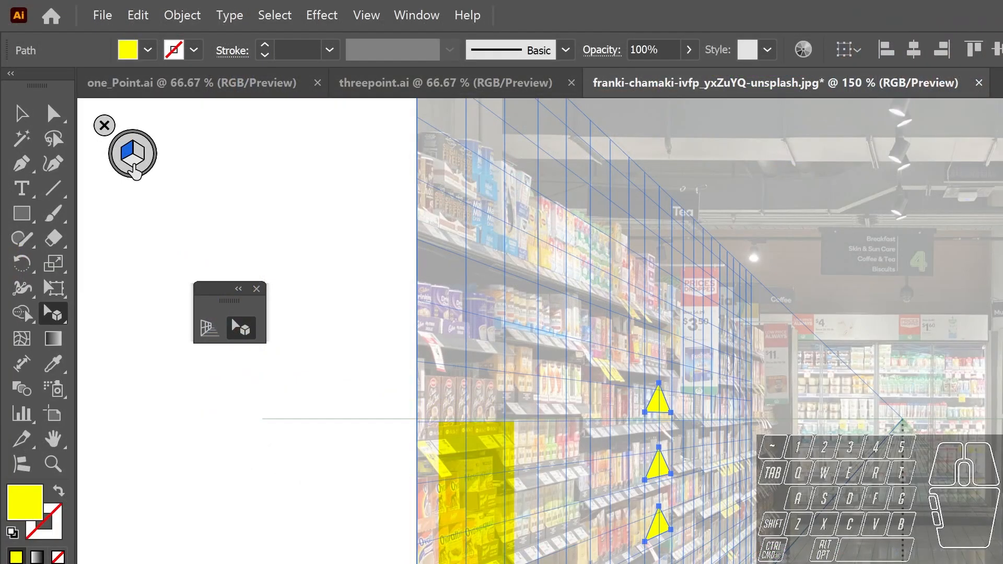
pyautogui.click(67, 85)
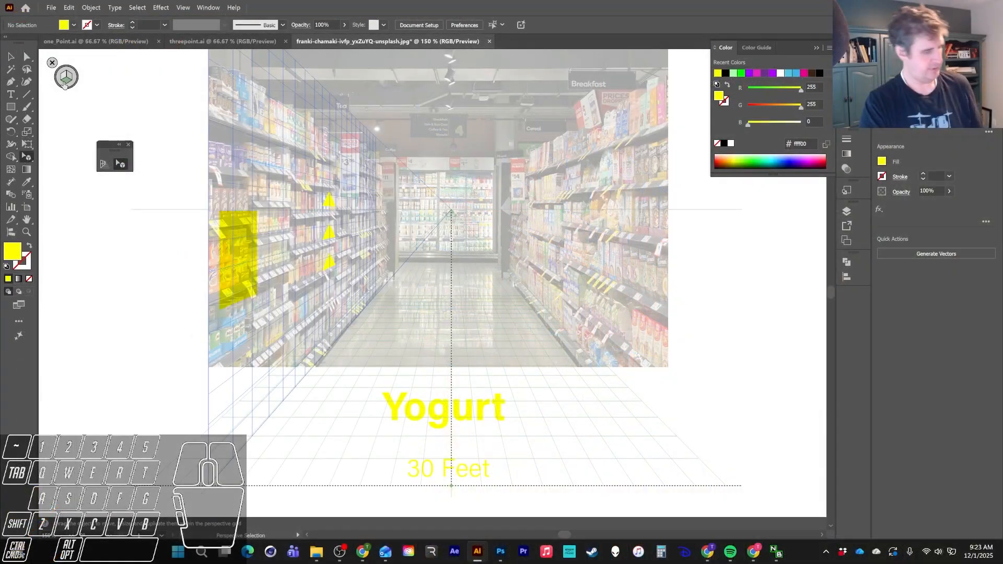
pyautogui.hotkey('ctrl', 'z')
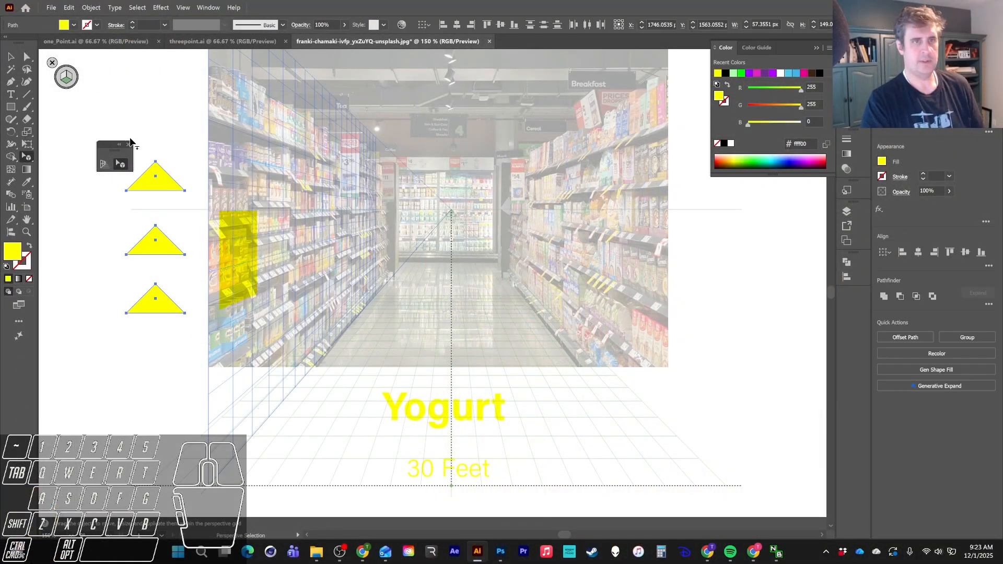
# Place the three triangles on the floor plane along the aisle's centre line and duplicate the set farther down the aisle
pyautogui.moveTo(160, 188); pyautogui.dragTo(452, 321)
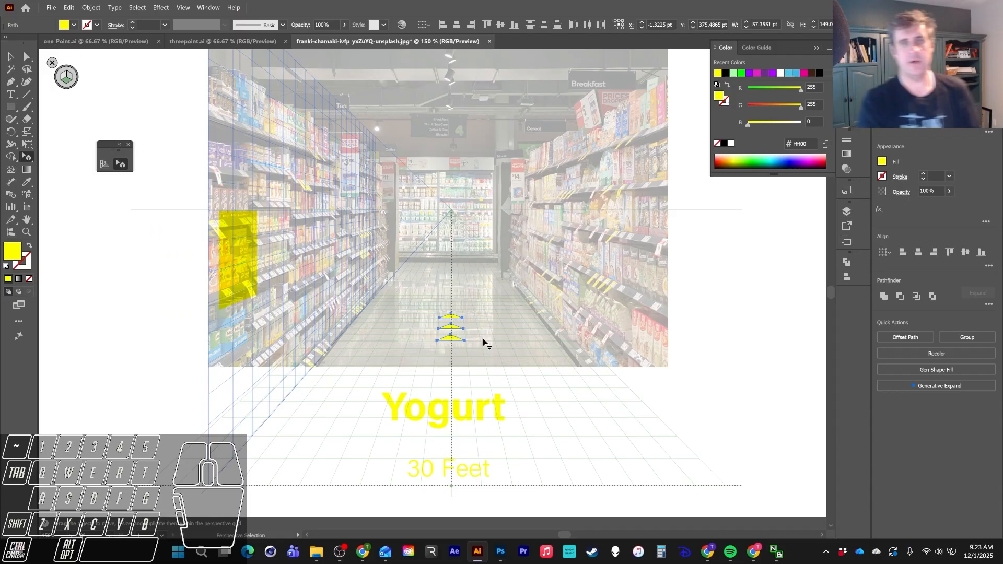
pyautogui.hotkey('ctrl', '=')
pyautogui.hotkey('ctrl', '=')
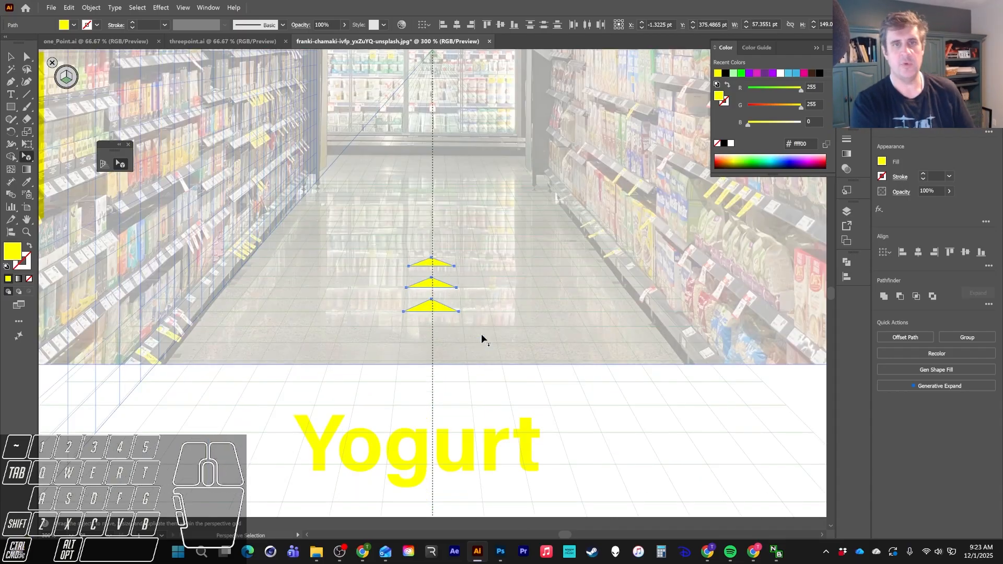
pyautogui.moveTo(435, 268); pyautogui.dragTo(436, 181)
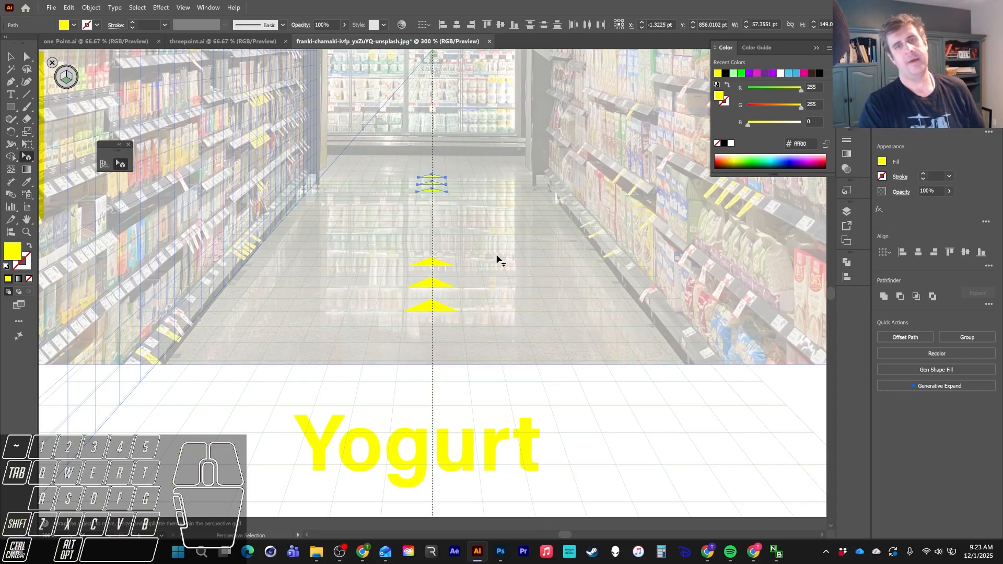
# Try enlarging the nearer set of three floor triangles with the Perspective Selection tool and undo the scaling
pyautogui.click(434, 268)
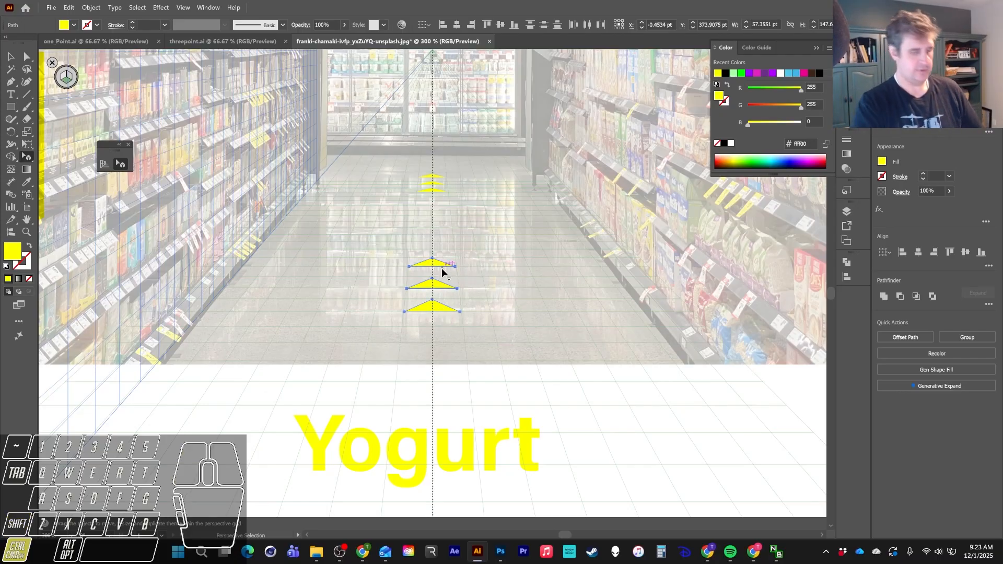
pyautogui.hotkey('ctrl', '=')
pyautogui.hotkey('ctrl', '=')
pyautogui.hotkey('ctrl', '=')
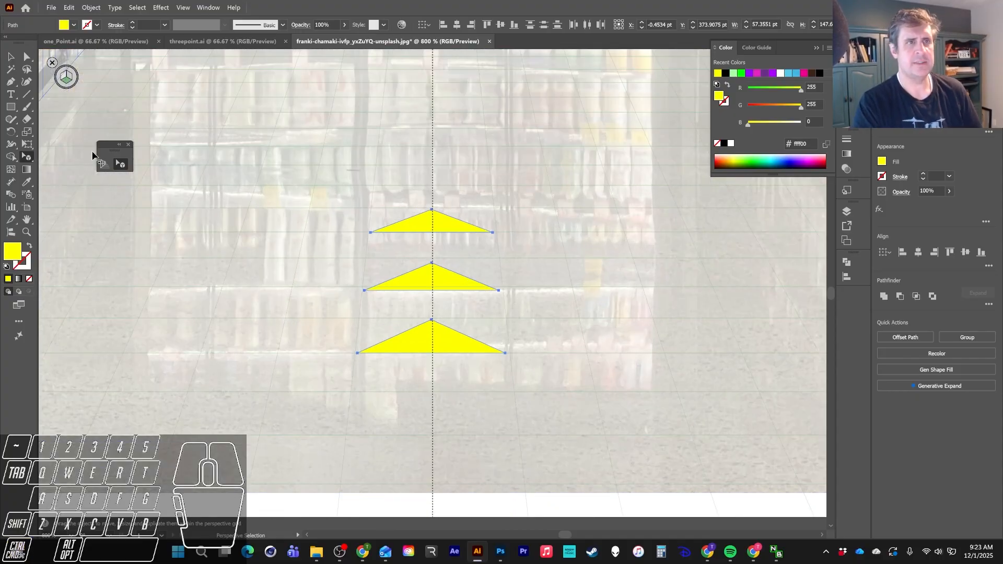
pyautogui.click(104, 164)
pyautogui.click(122, 164)
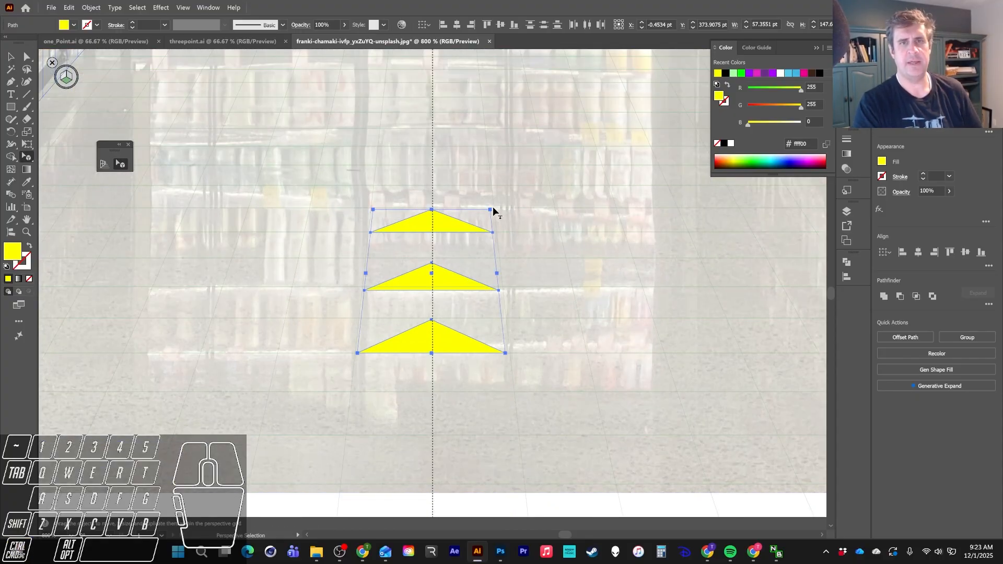
pyautogui.moveTo(491, 210); pyautogui.dragTo(542, 181)
pyautogui.hotkey('ctrl', '-')
pyautogui.hotkey('ctrl', '-')
pyautogui.hotkey('ctrl', '-')
pyautogui.hotkey('ctrl', 'z')
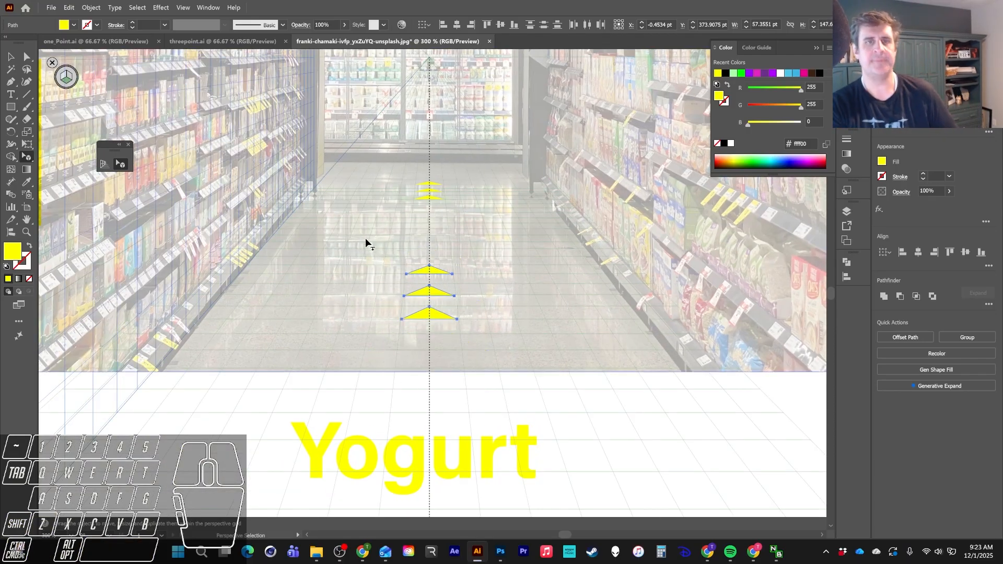
pyautogui.moveTo(366, 244); pyautogui.dragTo(349, 277)
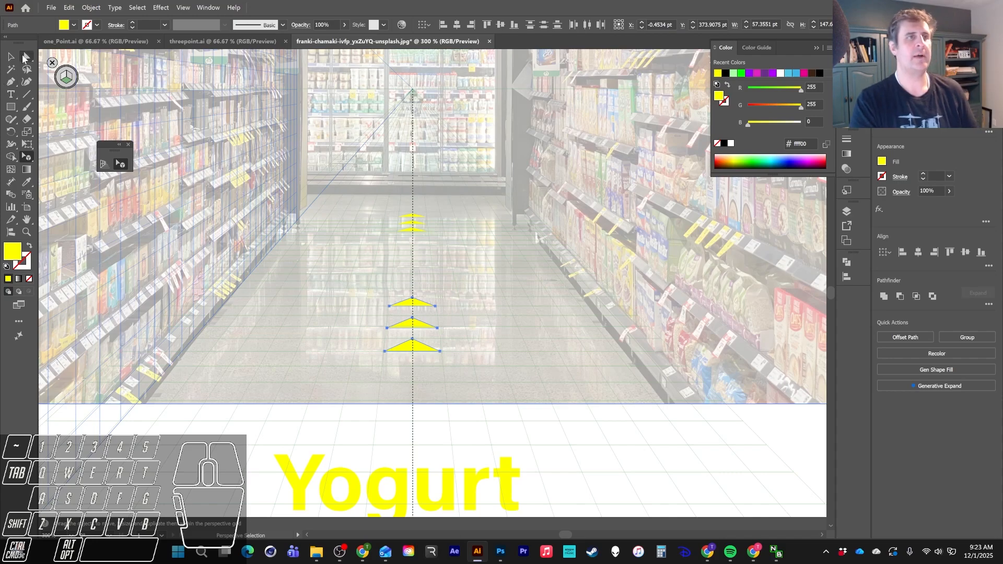
# Try transforming the farthest triangle of the nearer set with the ordinary Selection tool, undo it and return to the Perspective Selection tool
pyautogui.click(11, 57)
pyautogui.click(433, 302)
pyautogui.moveTo(415, 301)
pyautogui.mouseDown()
pyautogui.moveTo(376, 211)
pyautogui.moveTo(413, 221)
pyautogui.moveTo(372, 204)
pyautogui.moveTo(269, 224)
pyautogui.moveTo(444, 240)
pyautogui.moveTo(473, 316)
pyautogui.moveTo(401, 291)
pyautogui.mouseUp()
pyautogui.hotkey('ctrl', 'z')
pyautogui.hotkey('ctrl', 'z')
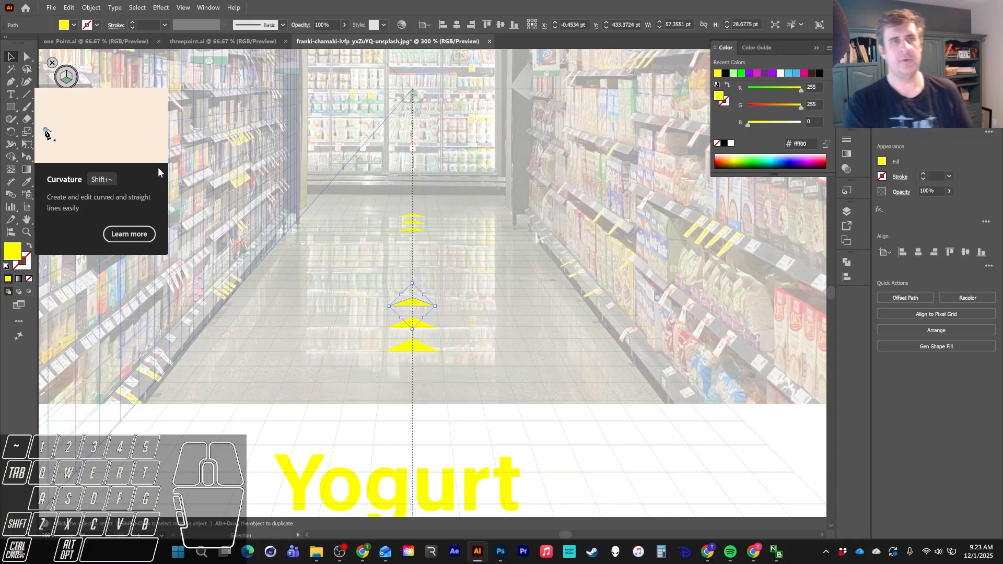
pyautogui.click(121, 164)
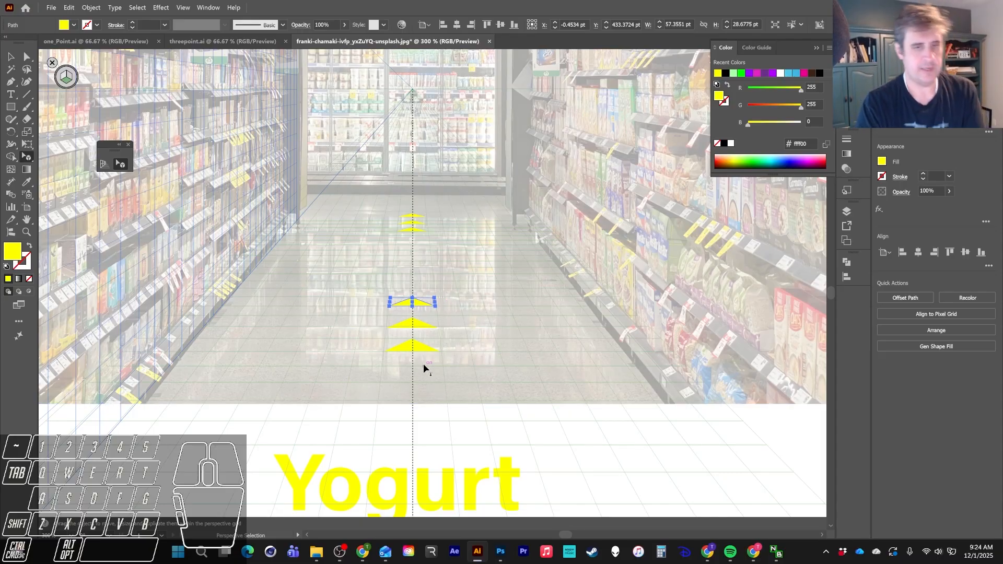
# Select both the Yogurt and 30 Feet text lines below the photo
pyautogui.press('ctrl')
pyautogui.hotkey('ctrl', '-')
pyautogui.hotkey('ctrl', '-')
pyautogui.moveTo(340, 253); pyautogui.dragTo(268, 313)
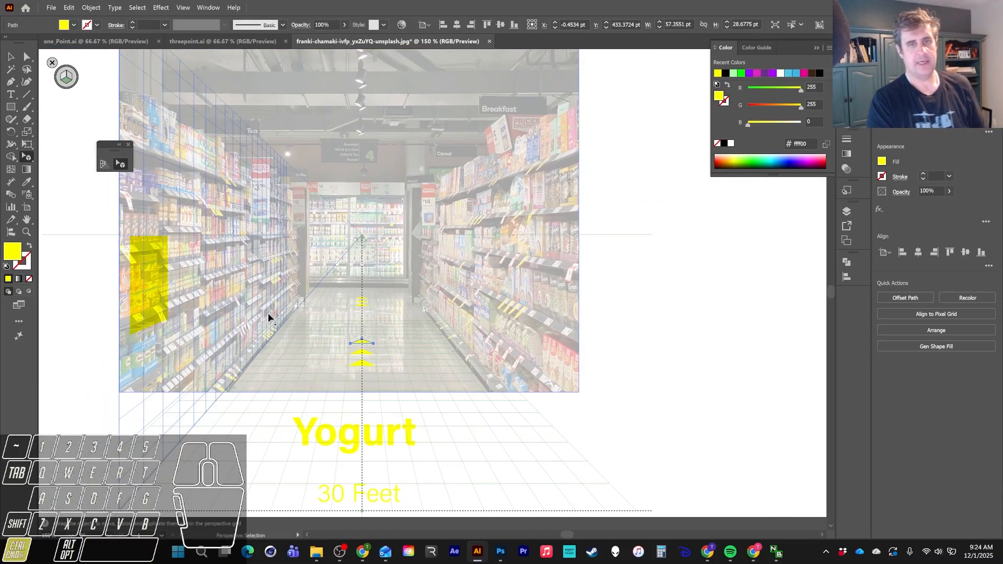
pyautogui.hotkey('ctrl', '=')
pyautogui.hotkey('ctrl', '=')
pyautogui.moveTo(385, 335); pyautogui.dragTo(346, 324)
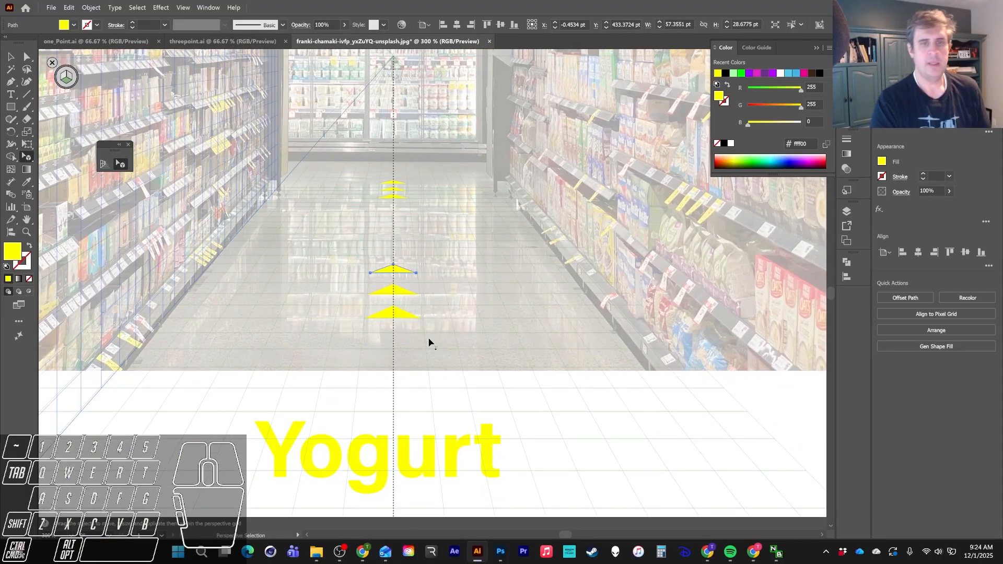
pyautogui.moveTo(452, 461); pyautogui.dragTo(406, 392)
pyautogui.press('v')
pyautogui.keyDown('shift'); pyautogui.click(398, 455); pyautogui.keyUp('shift')
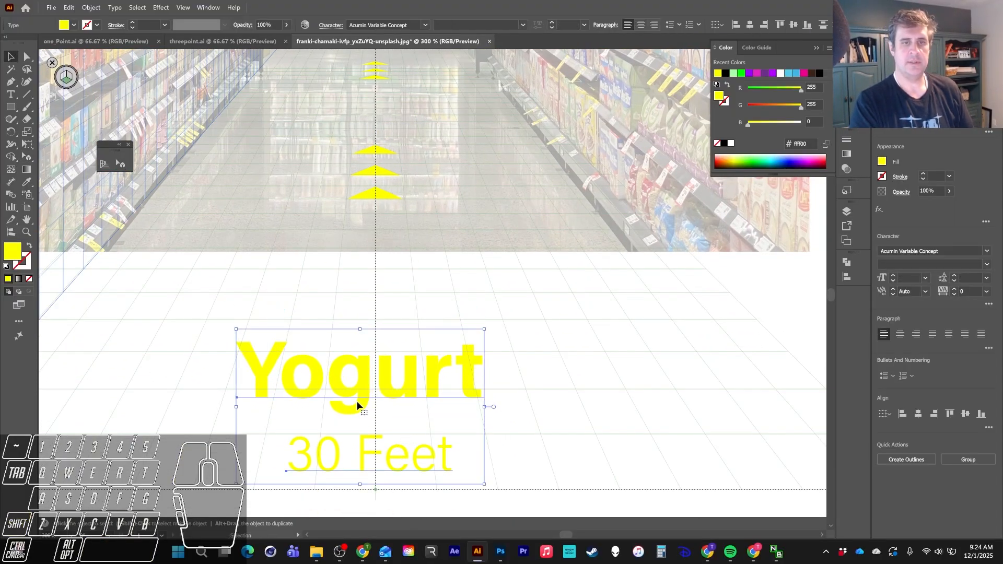
# Place both text lines in perspective on the floor plane between the two triangle sets and deselect them
pyautogui.click(120, 164)
pyautogui.moveTo(366, 370); pyautogui.dragTo(471, 131)
pyautogui.moveTo(411, 203); pyautogui.dragTo(411, 270)
pyautogui.press('v')
pyautogui.moveTo(428, 372); pyautogui.dragTo(462, 453)
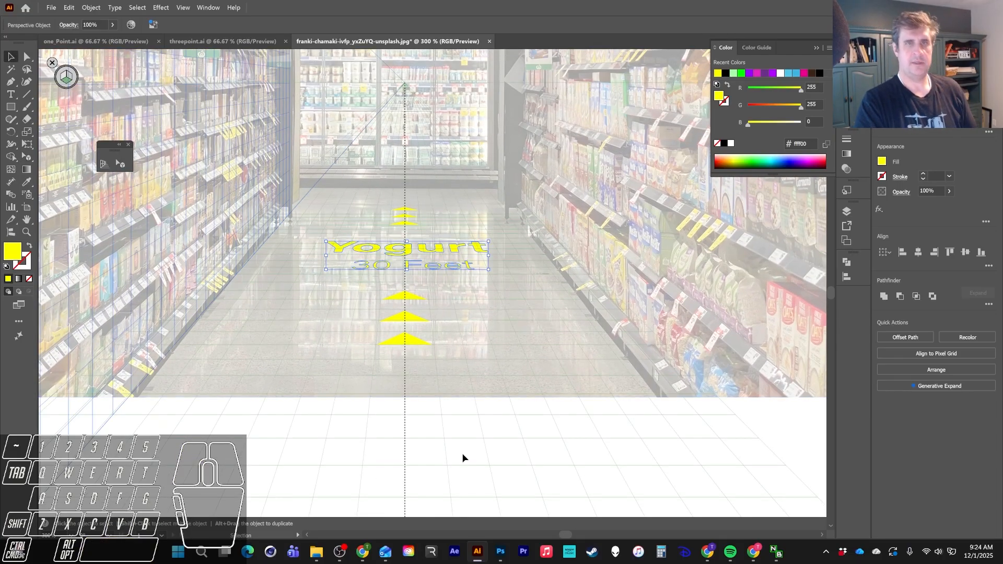
pyautogui.hotkey('ctrl', '-')
pyautogui.click(442, 450)
pyautogui.moveTo(413, 389); pyautogui.dragTo(325, 512)
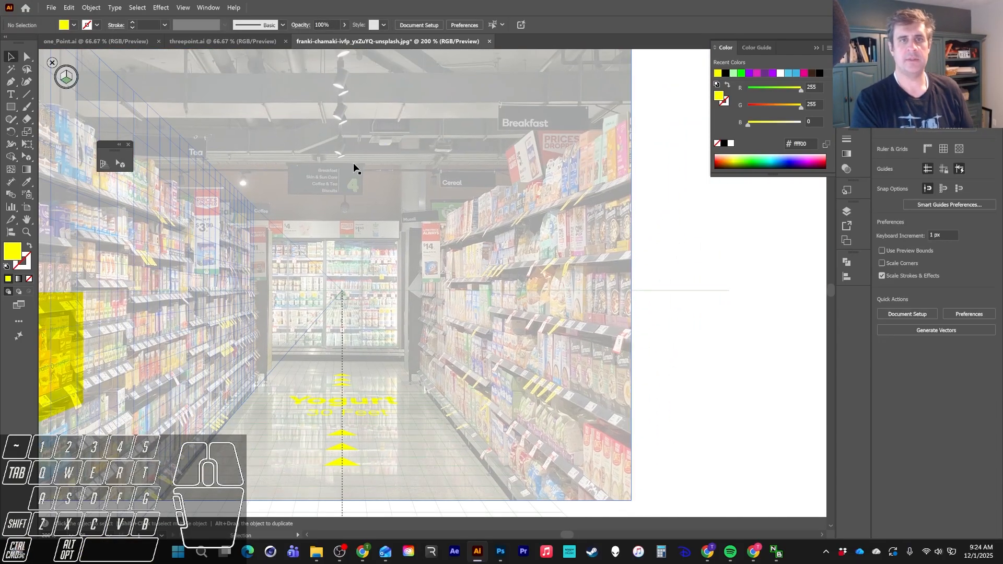
# Hide the perspective grid and raise the supermarket photo's opacity to 100%
pyautogui.click(423, 257)
pyautogui.hotkey('ctrl', 'shift', 'i')
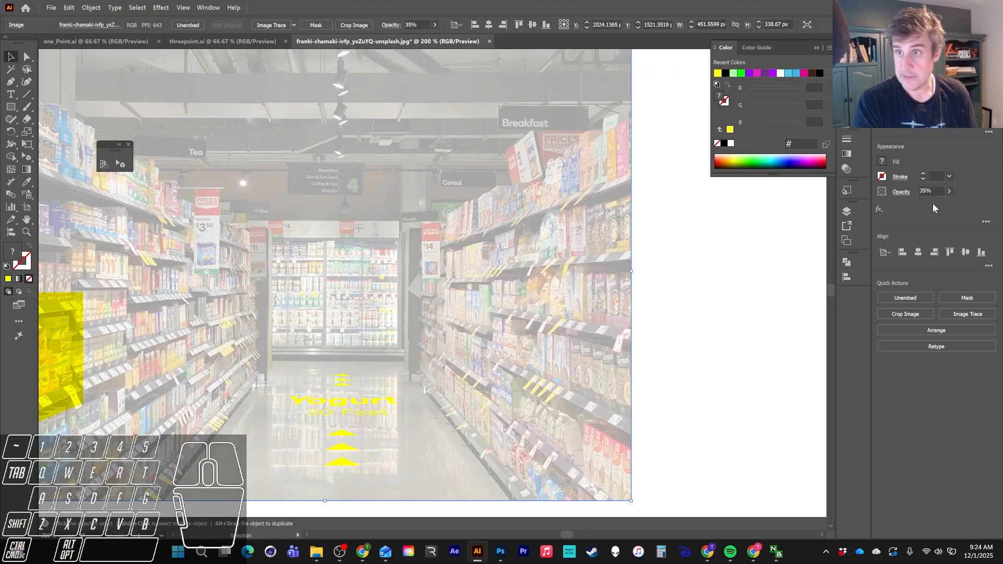
pyautogui.click(949, 192)
pyautogui.moveTo(924, 204); pyautogui.dragTo(949, 205)
pyautogui.moveTo(466, 394); pyautogui.dragTo(631, 338)
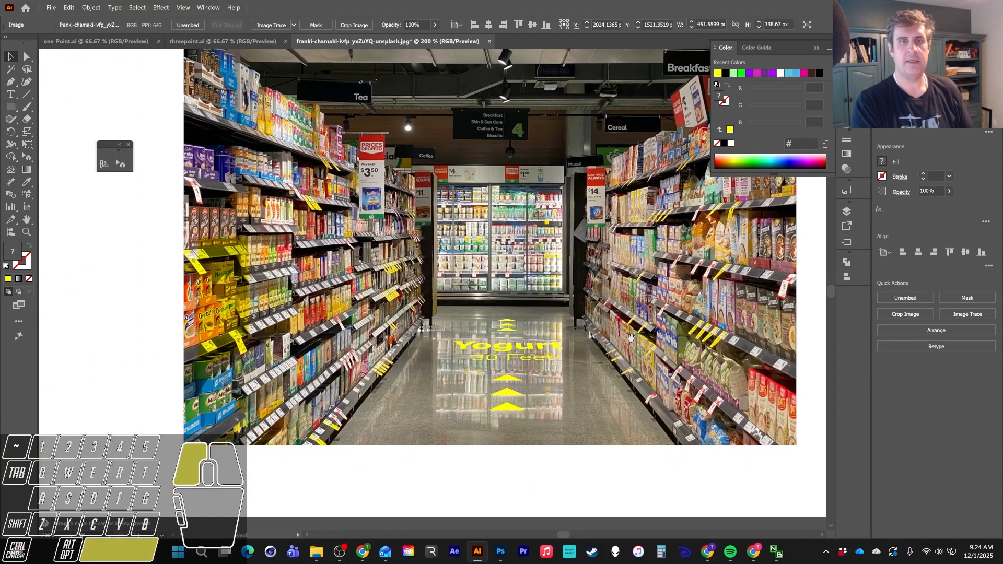
# Turn the yellow rectangle on the left shelves into a 1 pt outline without fill and set its blend mode to Normal
pyautogui.click(224, 306)
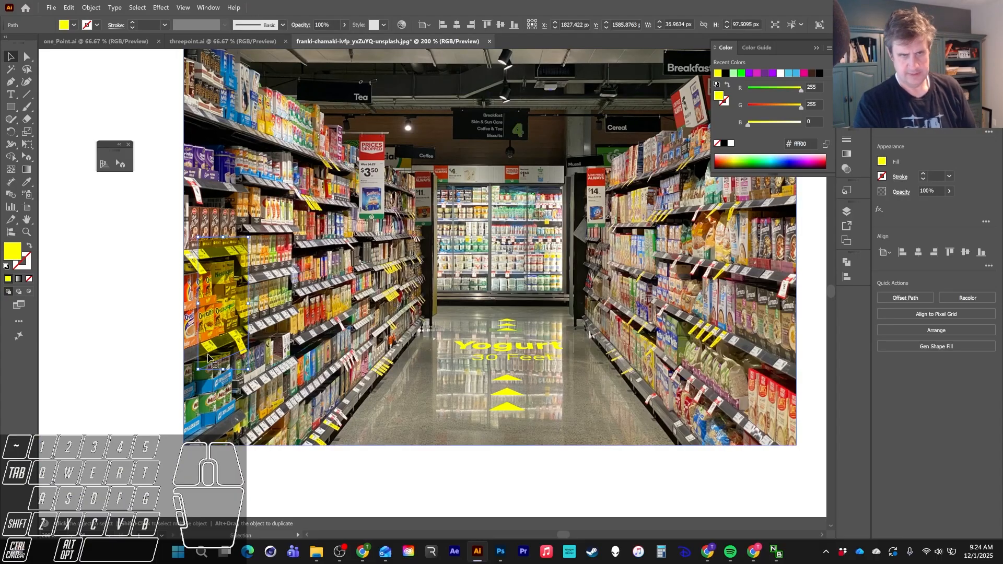
pyautogui.click(30, 247)
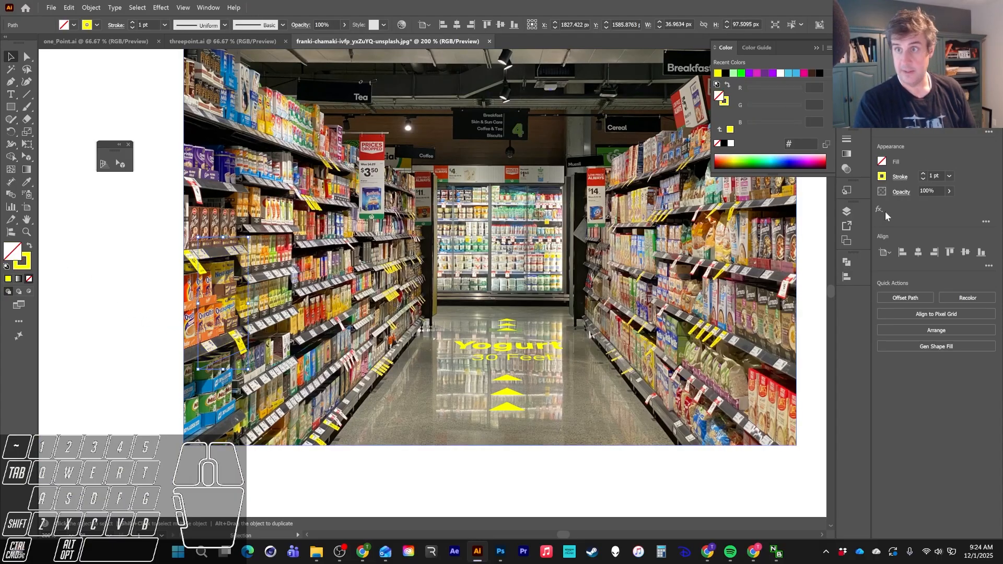
pyautogui.click(909, 193)
pyautogui.click(830, 211)
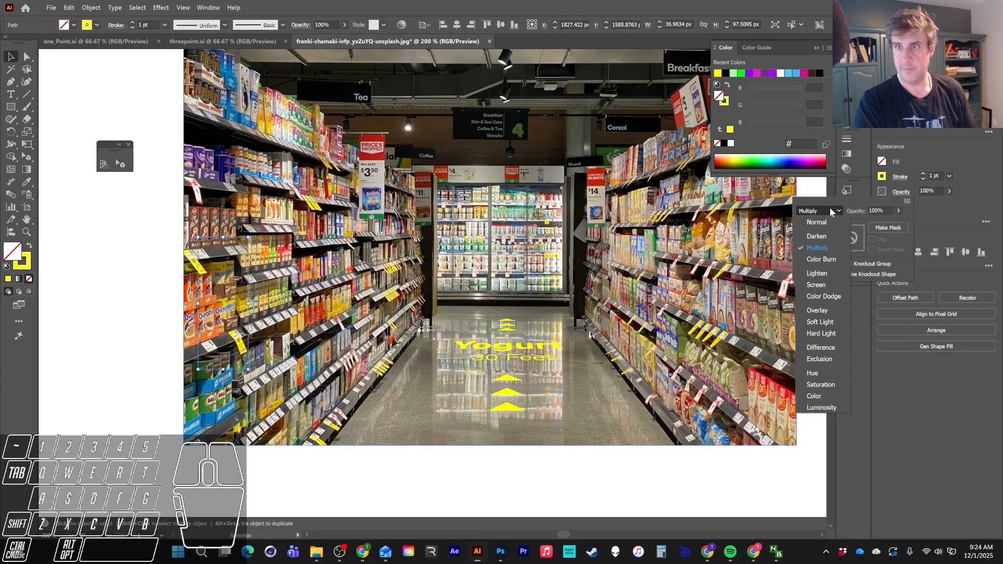
pyautogui.click(820, 222)
pyautogui.click(168, 413)
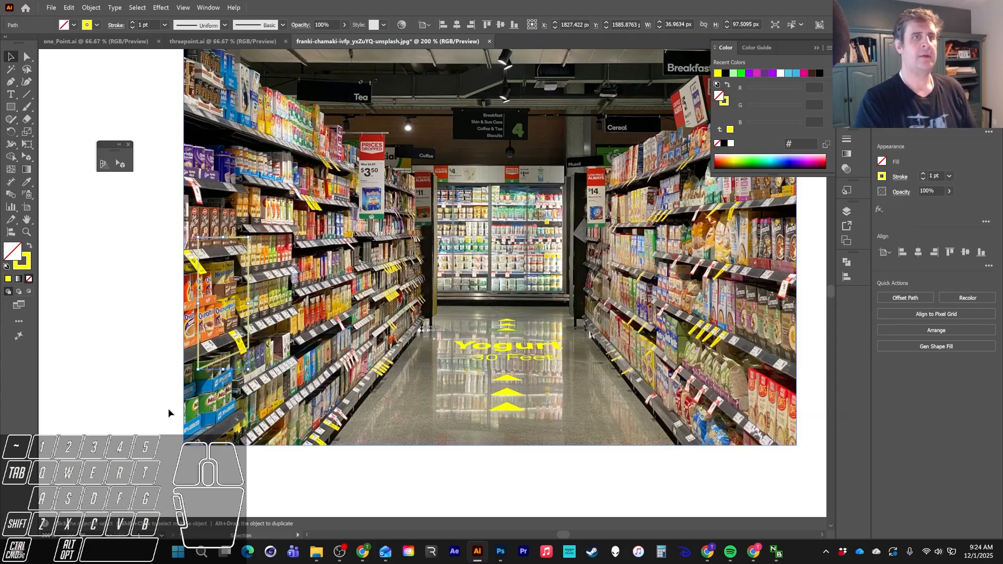
pyautogui.click(128, 351)
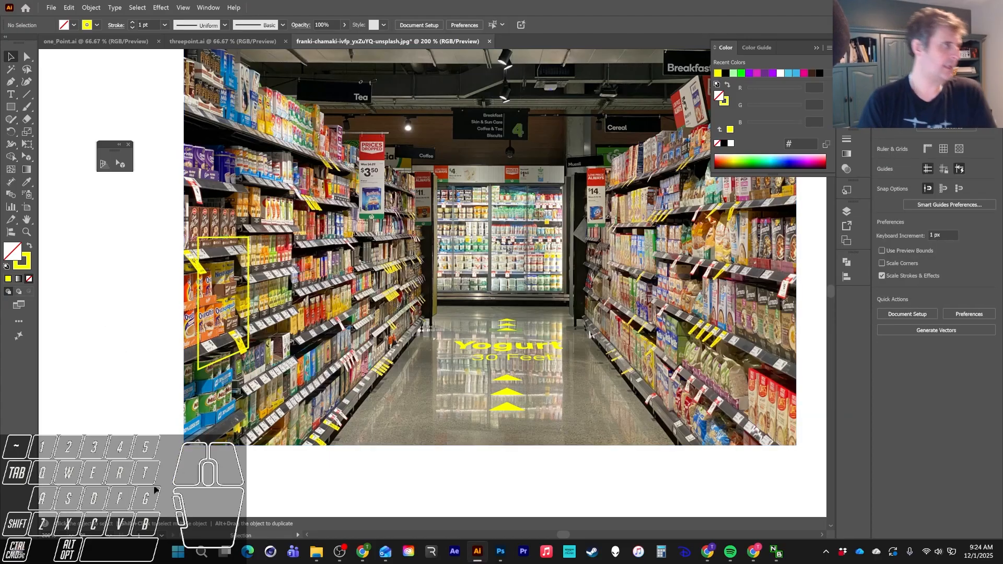
# Show the perspective grid again and lower the supermarket photo's opacity to 40%
pyautogui.hotkey('ctrl', '-')
pyautogui.hotkey('shift', 'p')
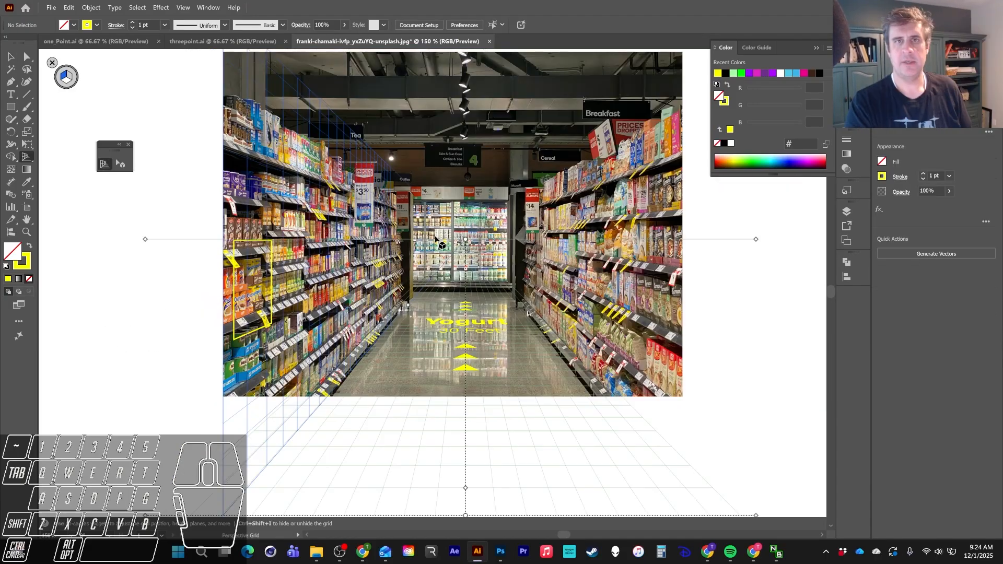
pyautogui.press('v')
pyautogui.click(538, 156)
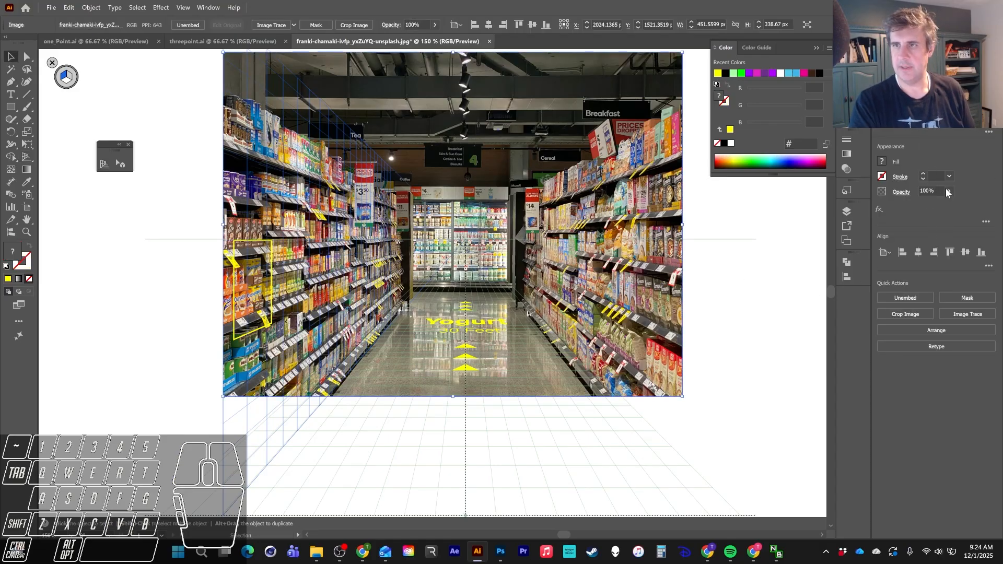
pyautogui.click(948, 191)
pyautogui.click(930, 204)
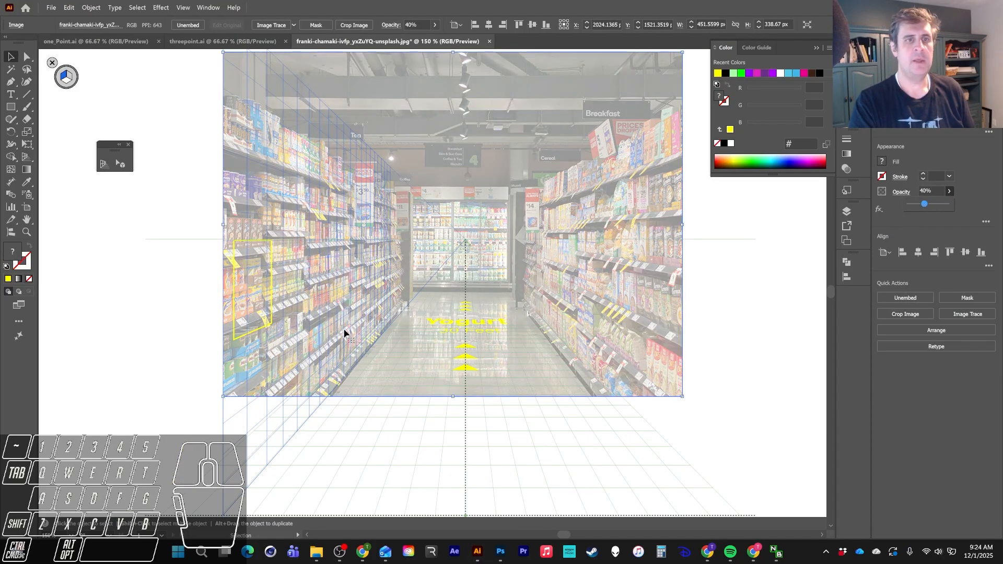
# Move the grid's vertical plane from the left shelves across to the right shelves with the Perspective Grid tool
pyautogui.scroll(-3, 271, 445)
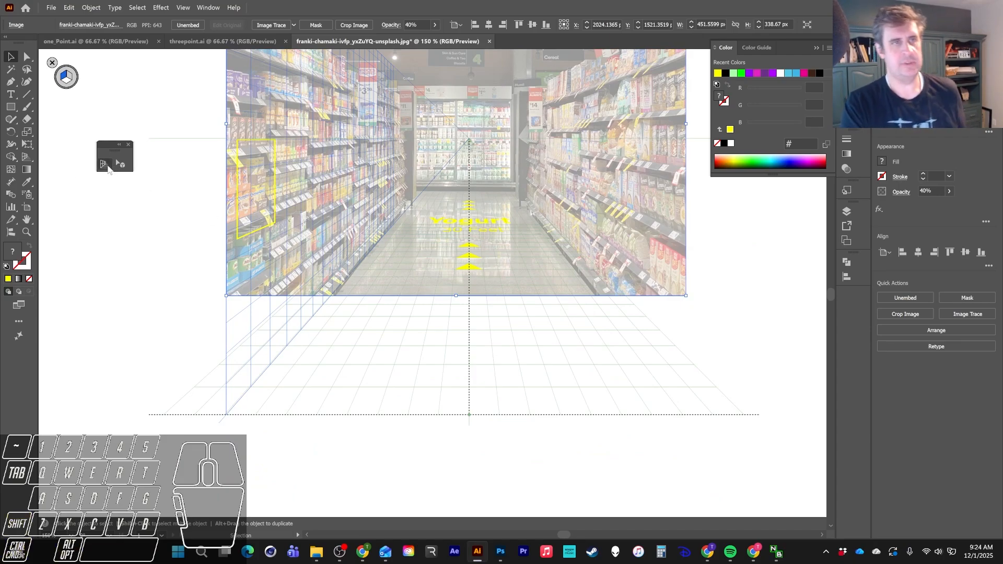
pyautogui.hotkey('shift', 'p')
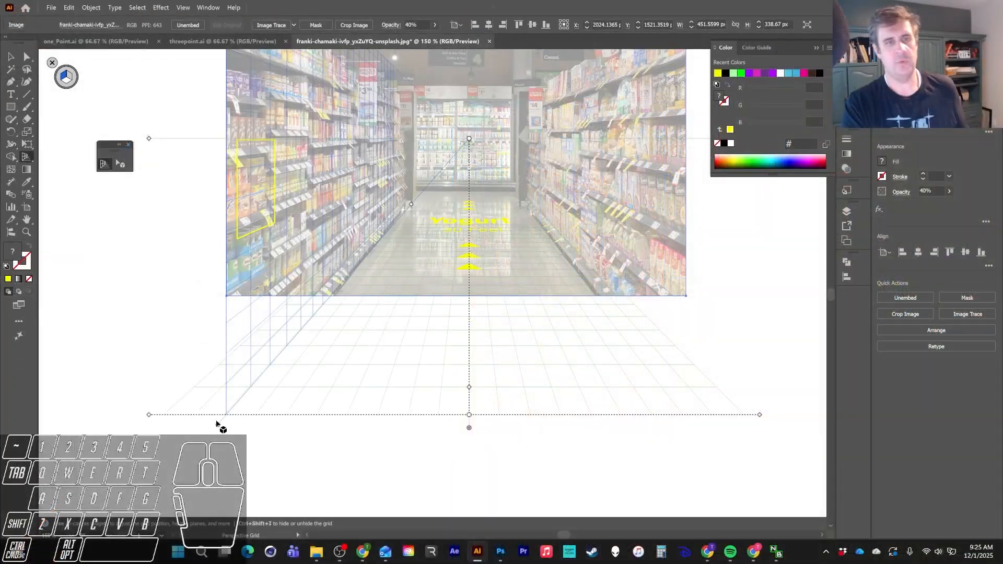
pyautogui.moveTo(219, 426); pyautogui.dragTo(680, 373)
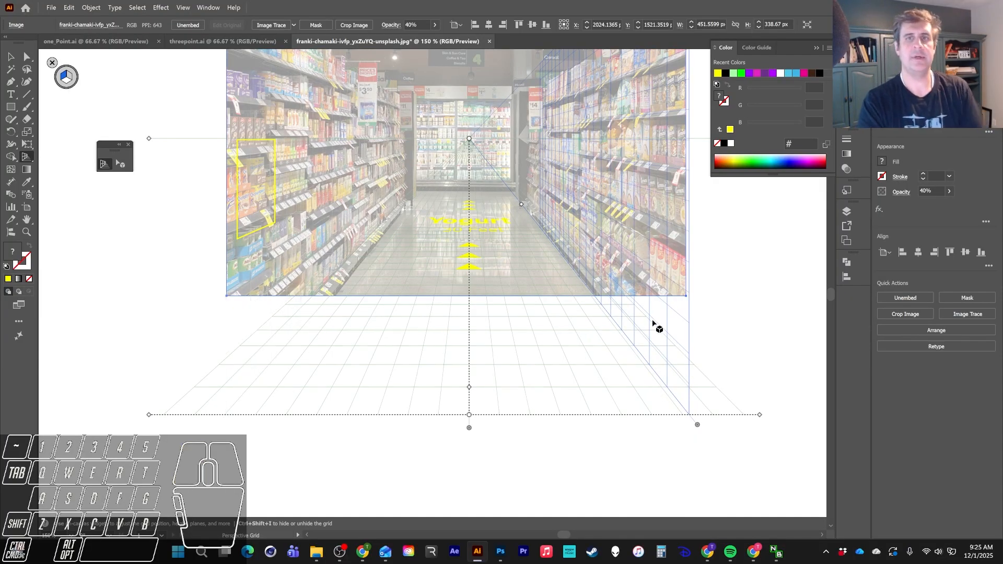
# Make the left grid plane active, draw rectangles in perspective along the right shelves and fill one with yellow
pyautogui.click(11, 107)
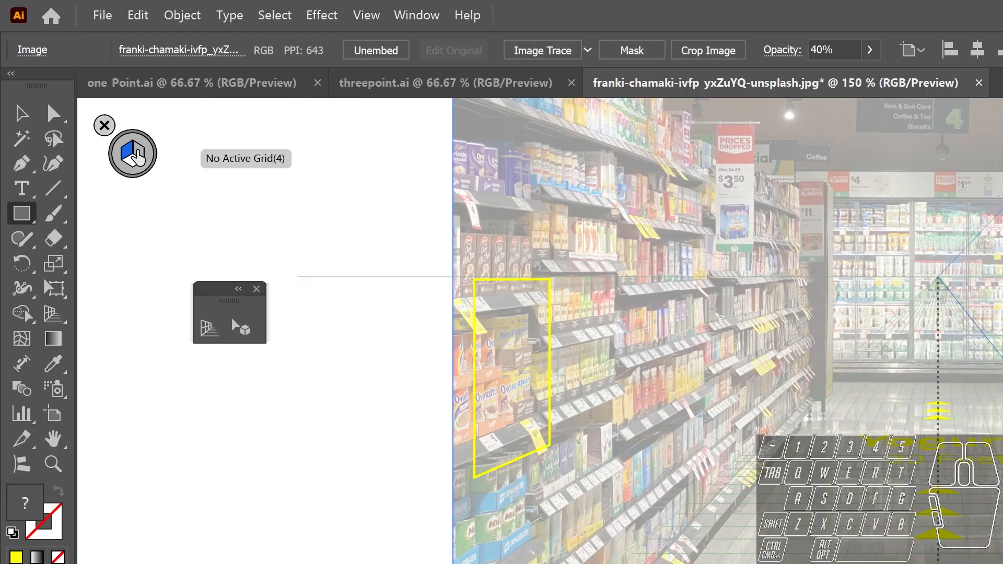
pyautogui.click(63, 78)
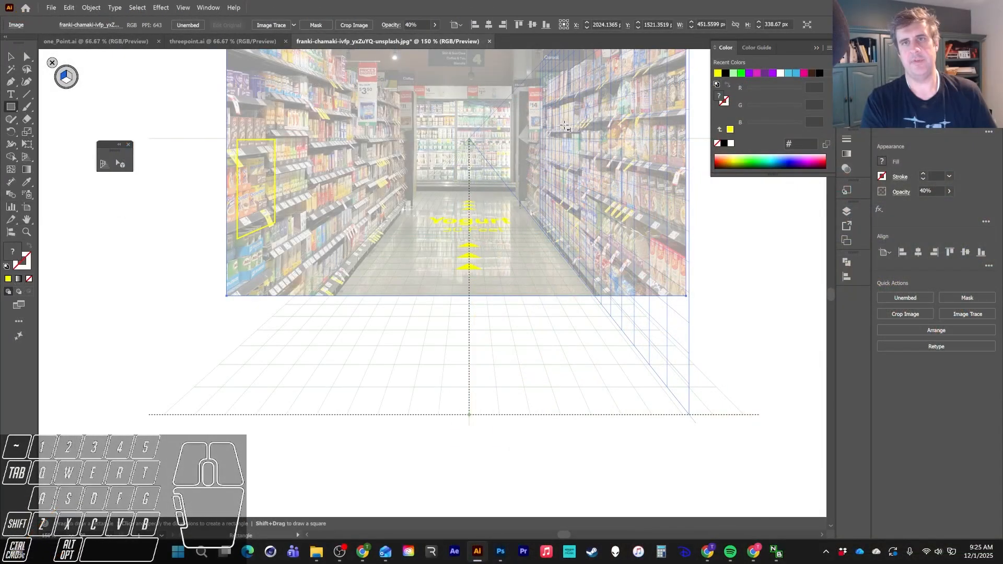
pyautogui.moveTo(565, 126); pyautogui.dragTo(631, 158)
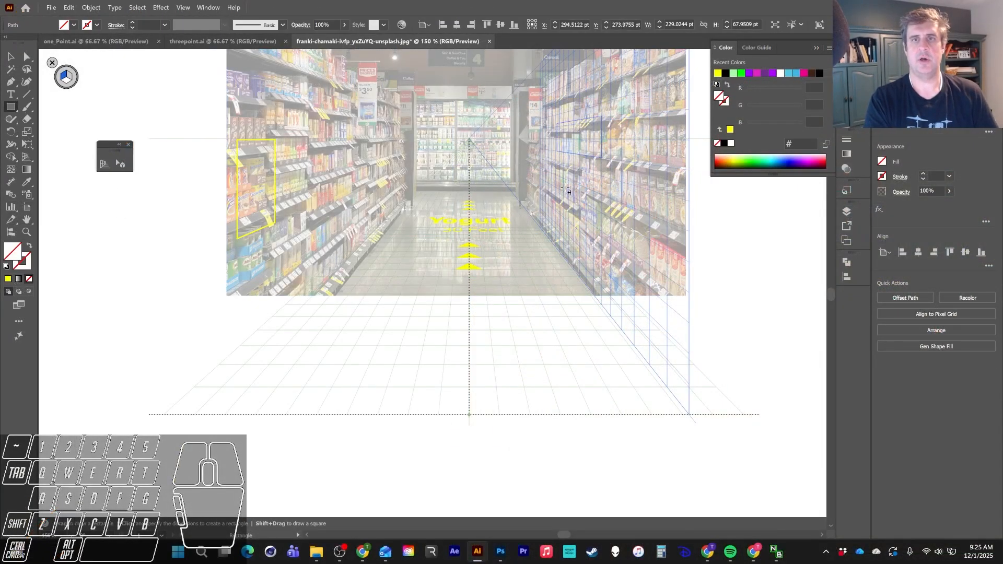
pyautogui.moveTo(567, 190); pyautogui.dragTo(649, 252)
pyautogui.click(718, 73)
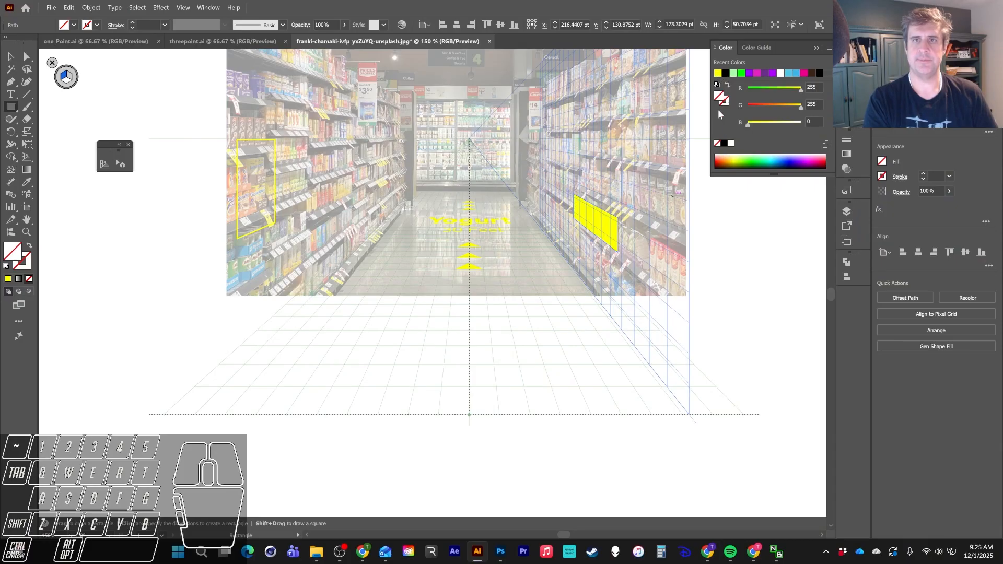
pyautogui.moveTo(616, 131); pyautogui.dragTo(649, 164)
pyautogui.moveTo(552, 105); pyautogui.dragTo(615, 200)
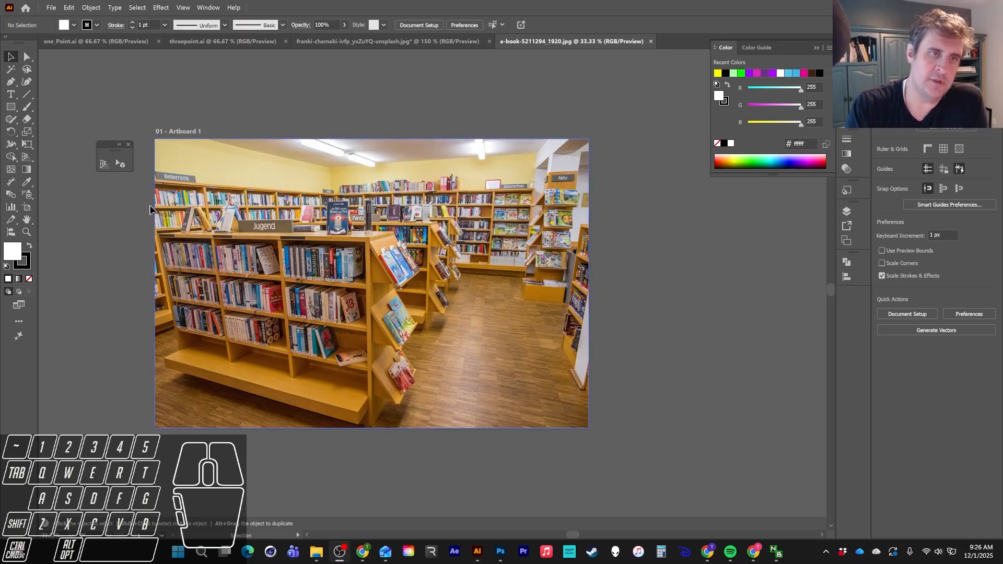
# Add the two-point normal view perspective grid over the library photo and lower the photo's opacity to 32%
pyautogui.click(467, 259)
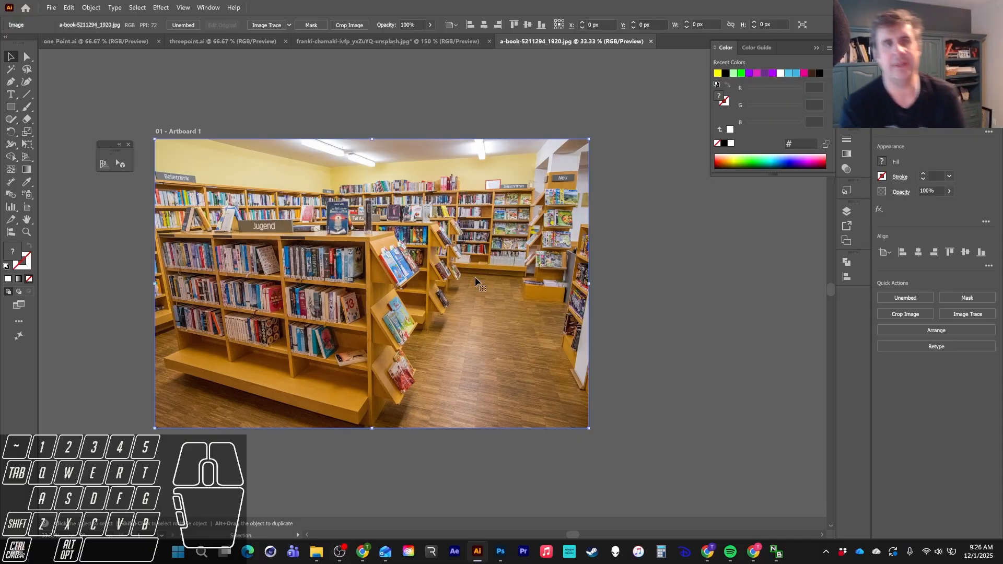
pyautogui.click(167, 9)
pyautogui.moveTo(186, 9)
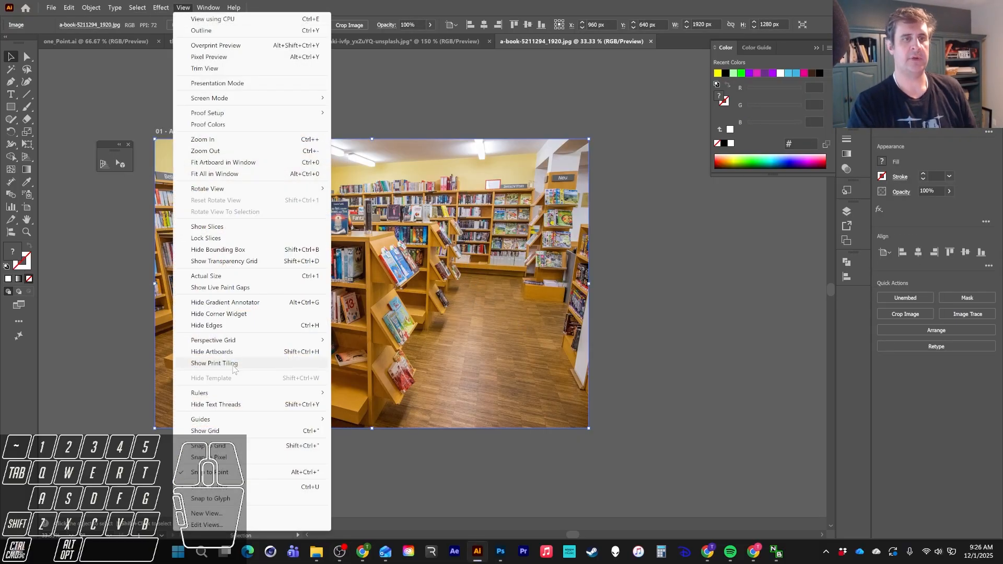
pyautogui.moveTo(236, 341)
pyautogui.moveTo(433, 428)
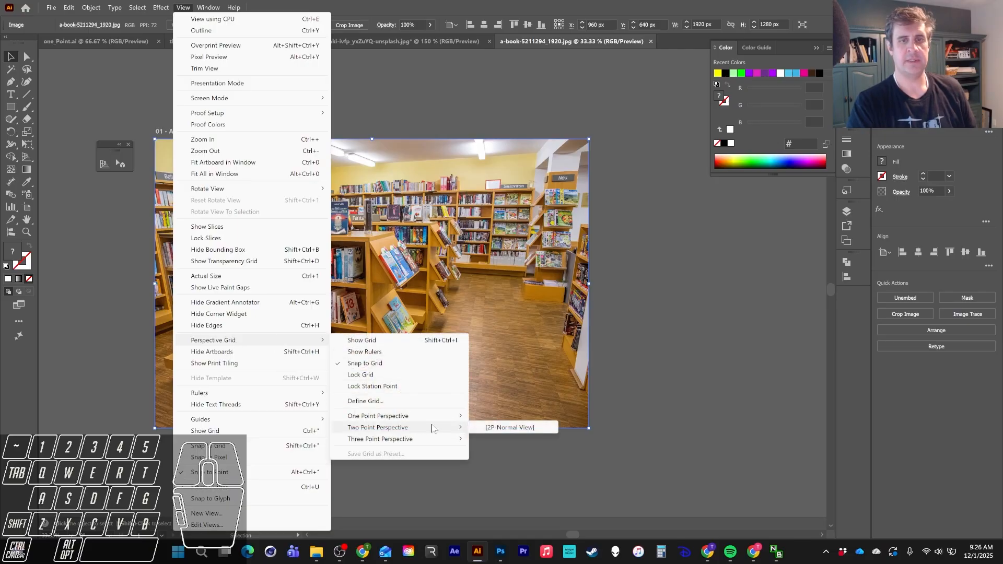
pyautogui.click(490, 429)
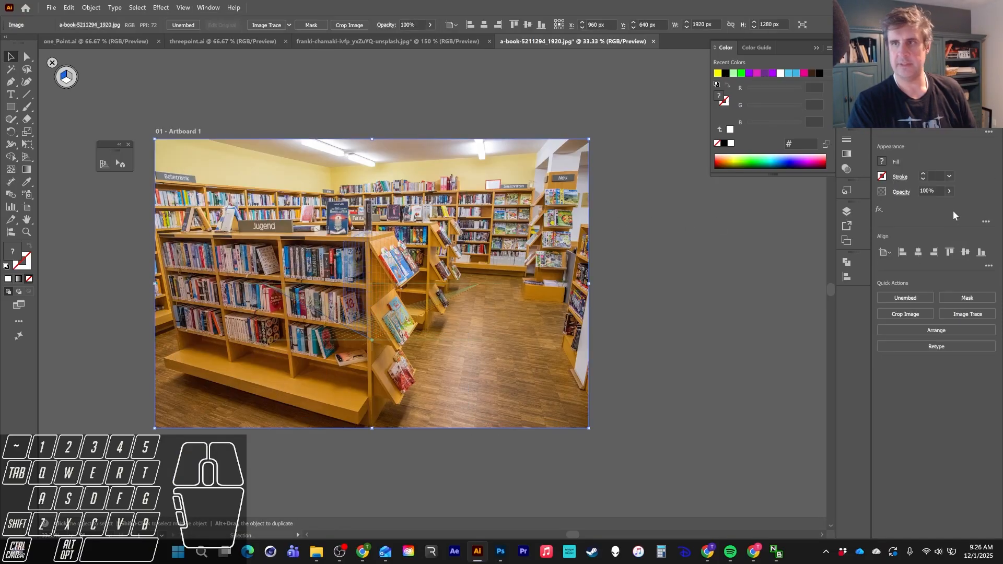
pyautogui.moveTo(946, 204); pyautogui.dragTo(923, 204)
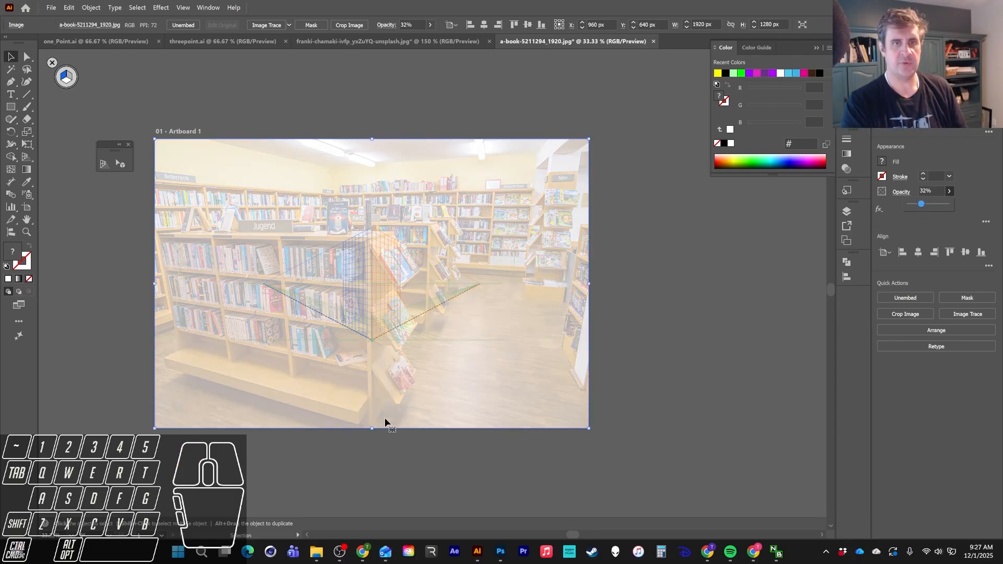
# Fit the two-point grid to the front bookcase's corner from floor to top edge, and raise its horizon with the Perspective Grid tool
pyautogui.click(105, 164)
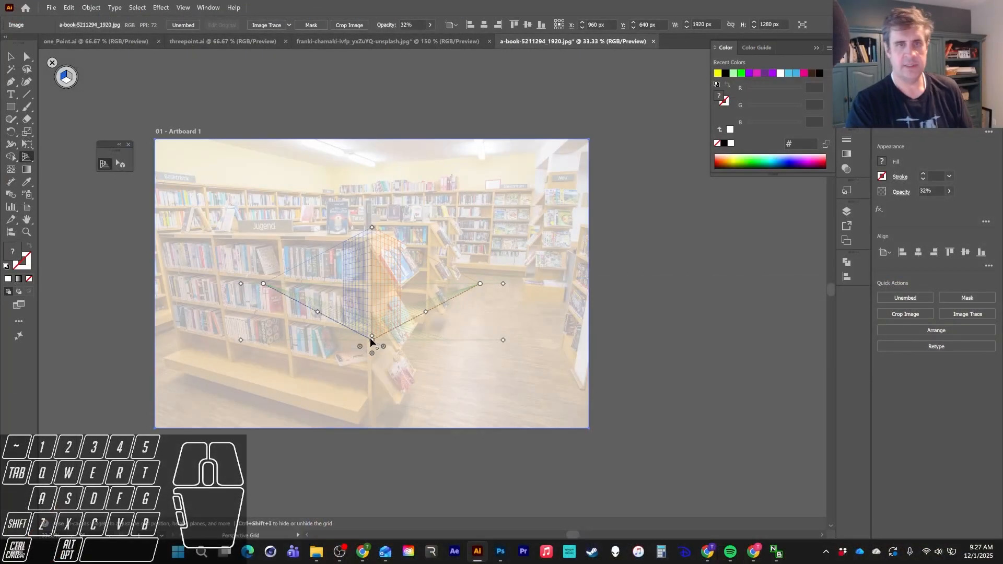
pyautogui.moveTo(372, 340); pyautogui.dragTo(373, 431)
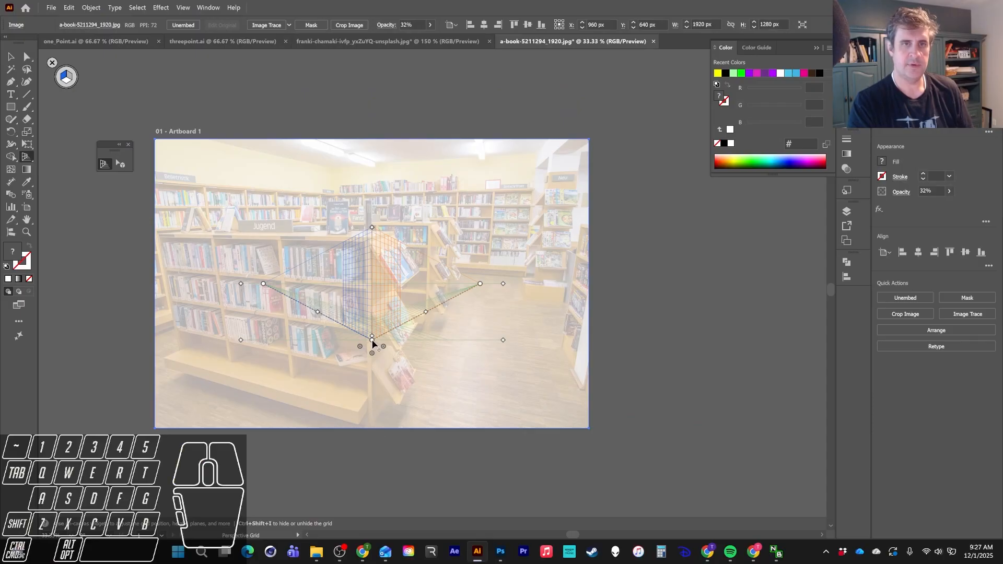
pyautogui.moveTo(372, 340); pyautogui.dragTo(500, 424)
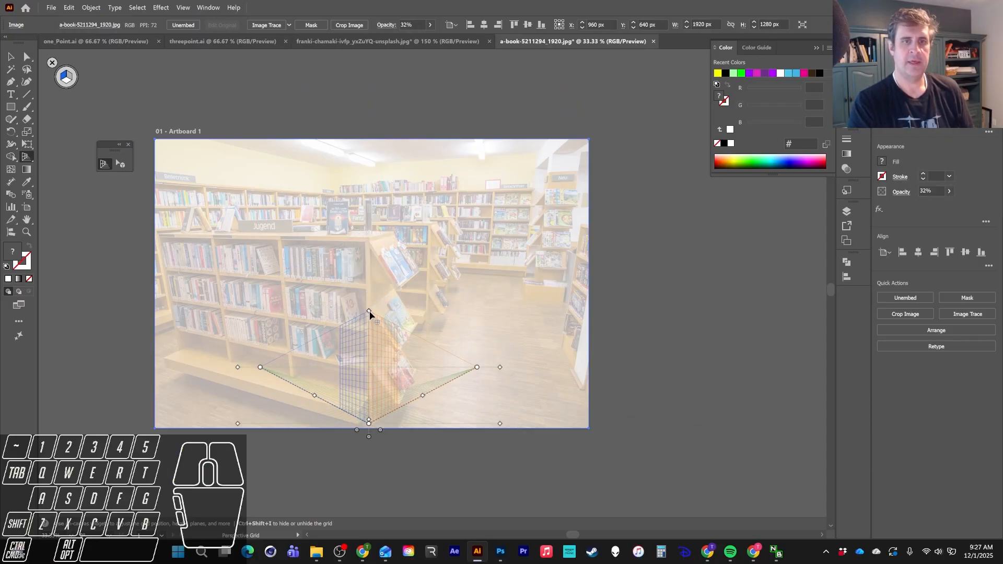
pyautogui.moveTo(370, 314); pyautogui.dragTo(369, 239)
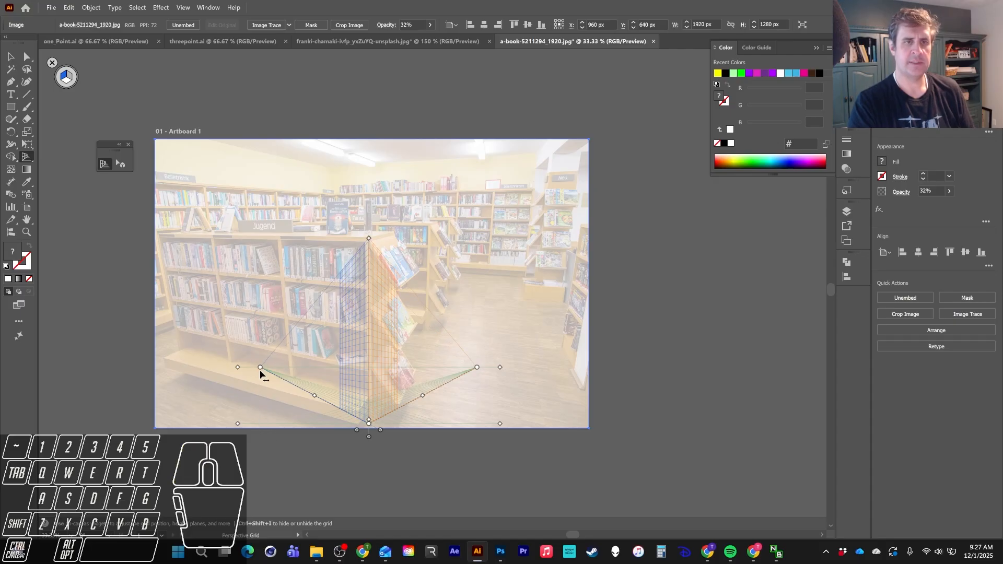
pyautogui.moveTo(500, 369); pyautogui.dragTo(510, 226)
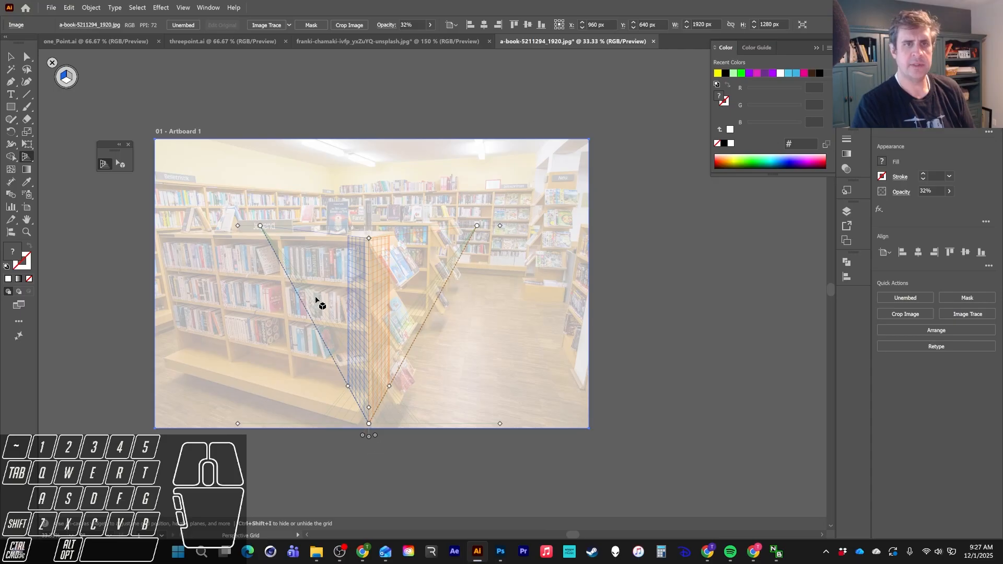
# Move the left vanishing point far outside the library photo and extend the left grid plane across the front bookcase
pyautogui.moveTo(260, 228); pyautogui.dragTo(168, 246)
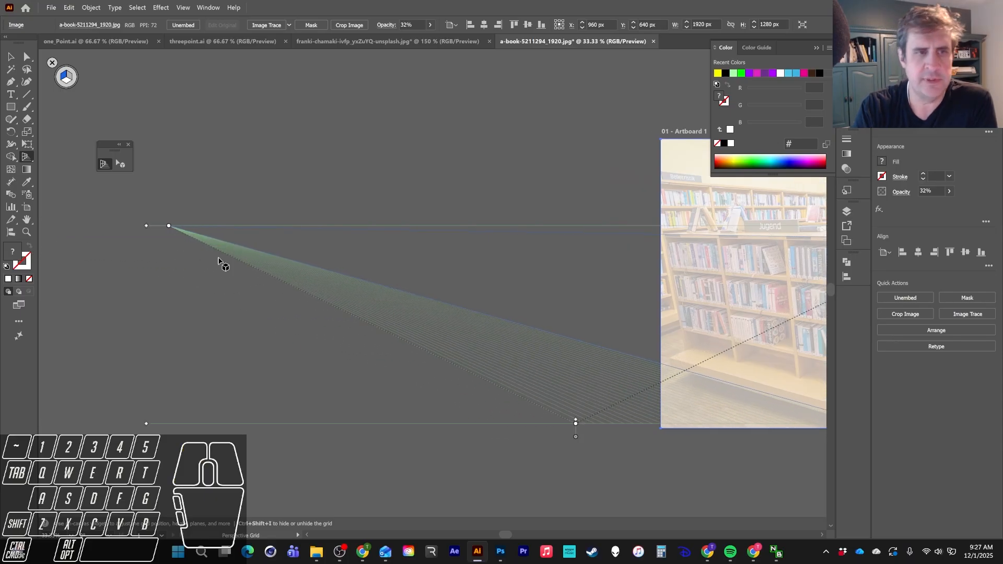
pyautogui.press('space')
pyautogui.moveTo(522, 319); pyautogui.dragTo(319, 318)
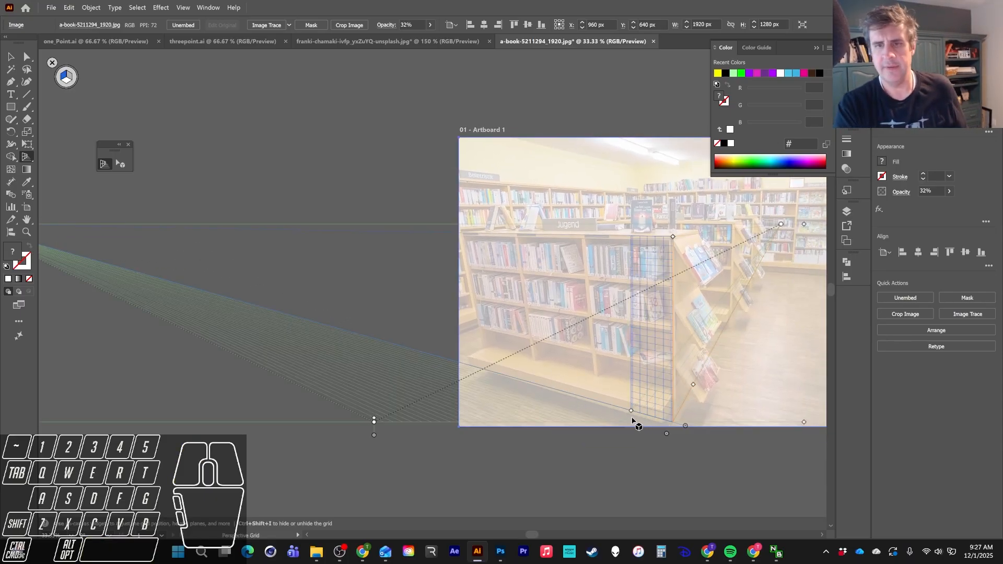
pyautogui.moveTo(631, 413); pyautogui.dragTo(419, 397)
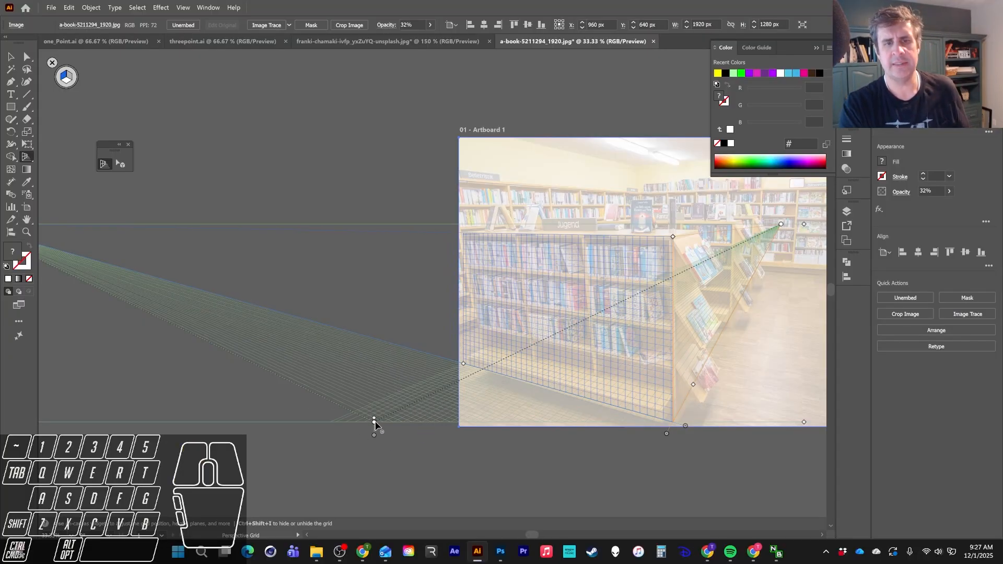
# Adjust the right grid plane's extent along the side shelves and raise the horizon line slightly
pyautogui.moveTo(375, 421); pyautogui.dragTo(671, 423)
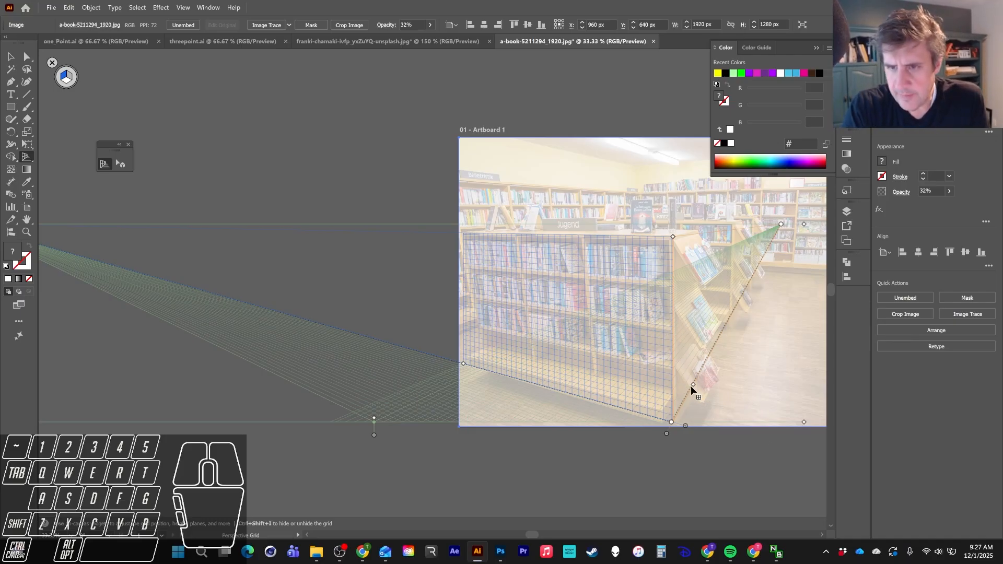
pyautogui.moveTo(692, 385); pyautogui.dragTo(722, 362)
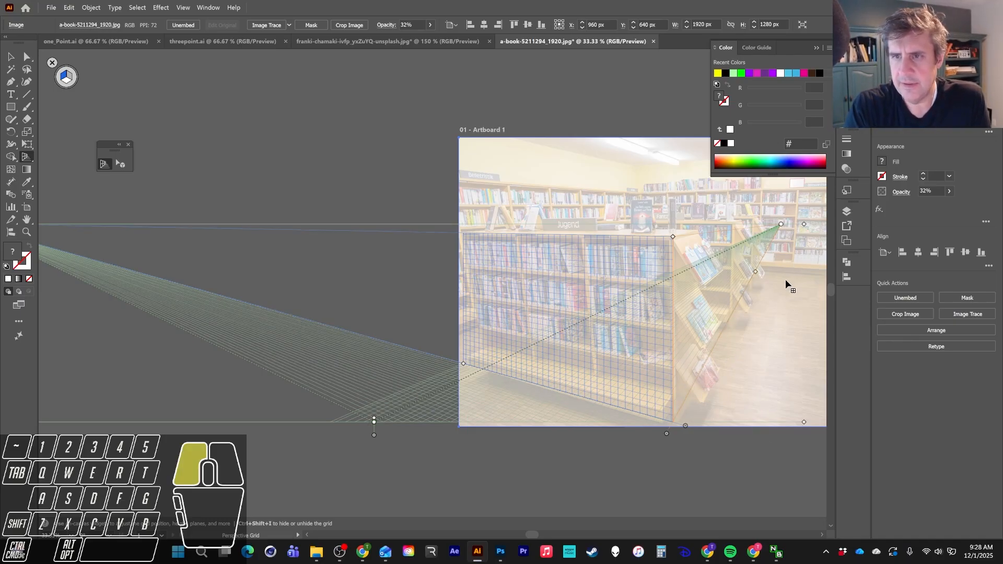
pyautogui.moveTo(793, 263); pyautogui.dragTo(792, 265)
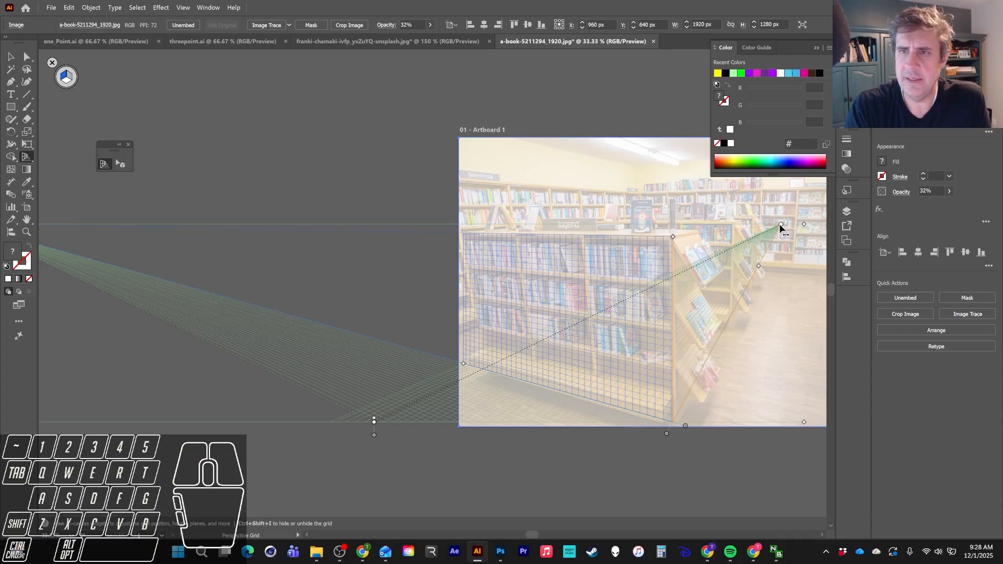
pyautogui.moveTo(804, 225); pyautogui.dragTo(804, 210)
# Fine-tune the left vanishing point's distance so the left plane follows the front bookcase's shelf lines
pyautogui.press('space')
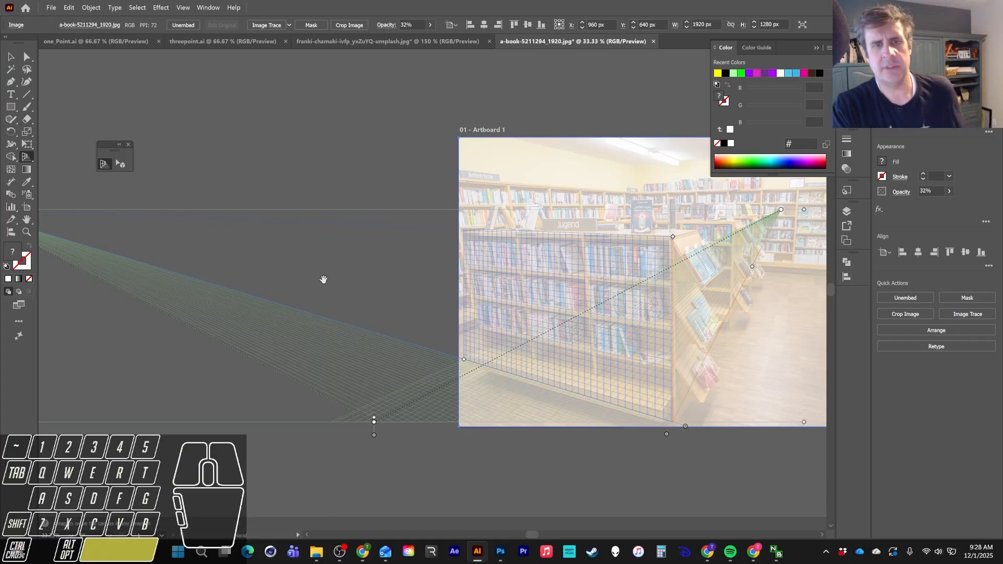
pyautogui.moveTo(325, 280); pyautogui.dragTo(522, 293)
pyautogui.moveTo(165, 224); pyautogui.dragTo(100, 250)
pyautogui.hotkey('ctrl', 'z')
pyautogui.press('space')
pyautogui.moveTo(546, 354); pyautogui.dragTo(227, 344)
pyautogui.press('space')
pyautogui.moveTo(617, 383); pyautogui.dragTo(455, 408)
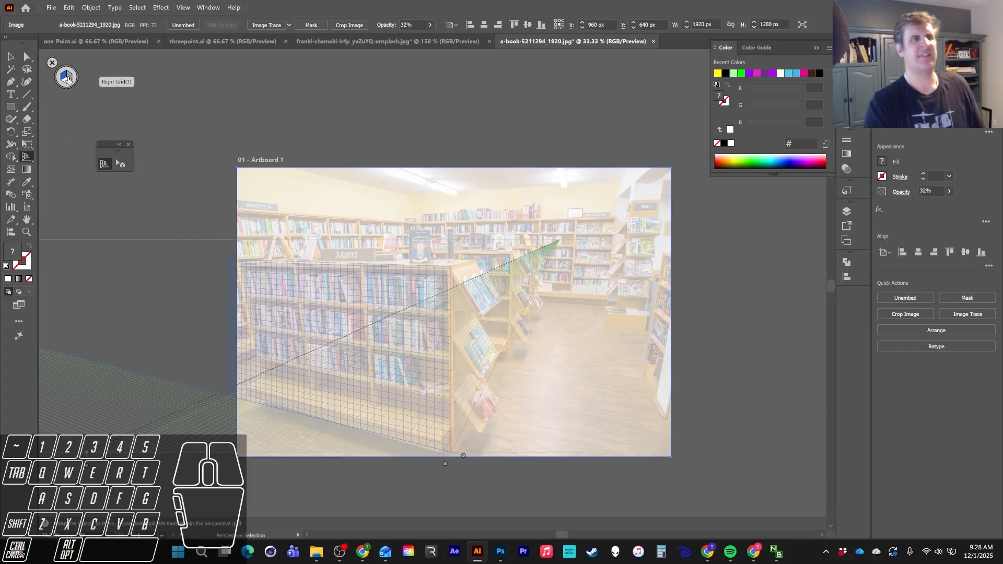
# Make the horizontal grid plane active and draw two white rectangles in perspective on the library floor
pyautogui.click(66, 81)
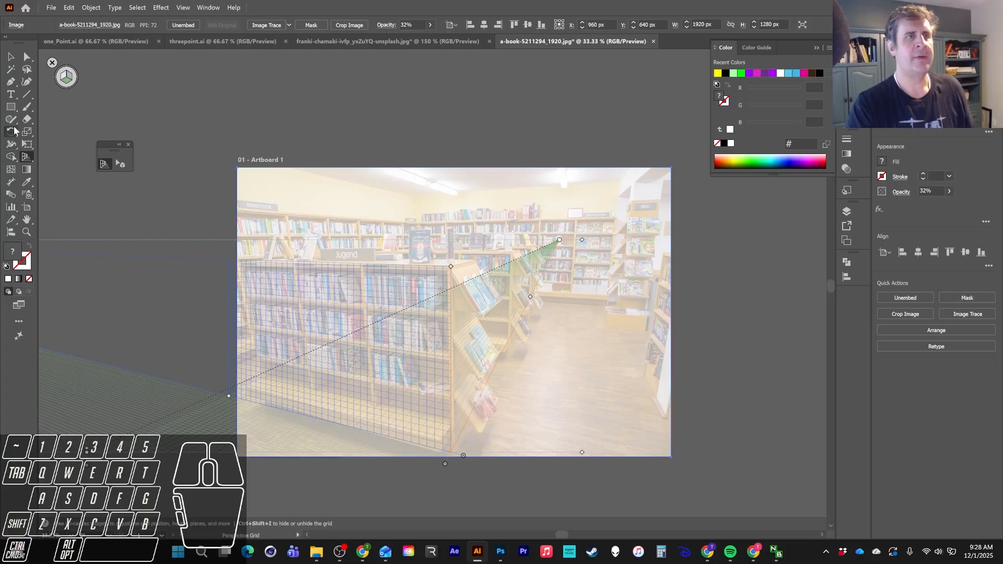
pyautogui.click(11, 107)
pyautogui.moveTo(582, 360); pyautogui.dragTo(630, 424)
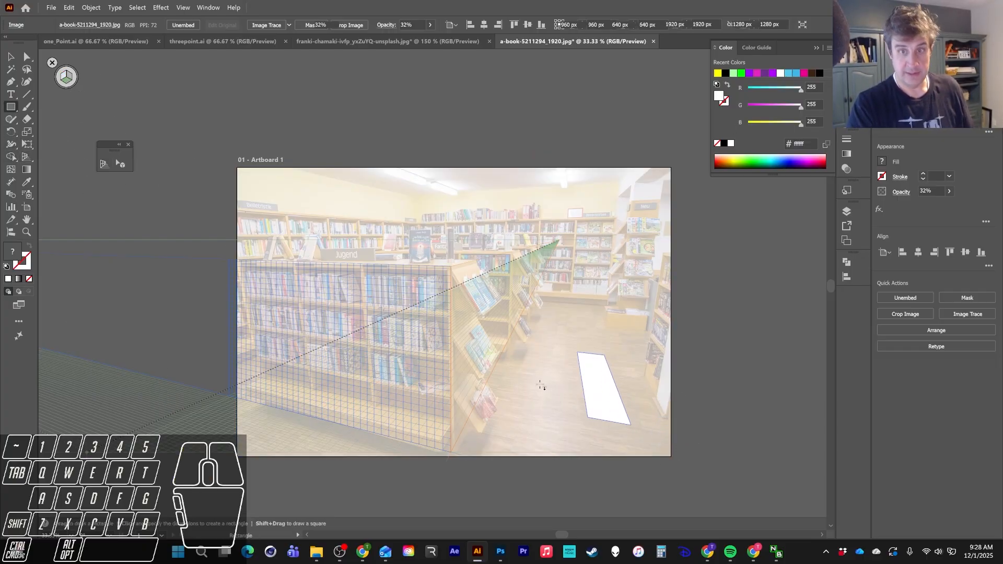
pyautogui.moveTo(539, 383); pyautogui.dragTo(564, 439)
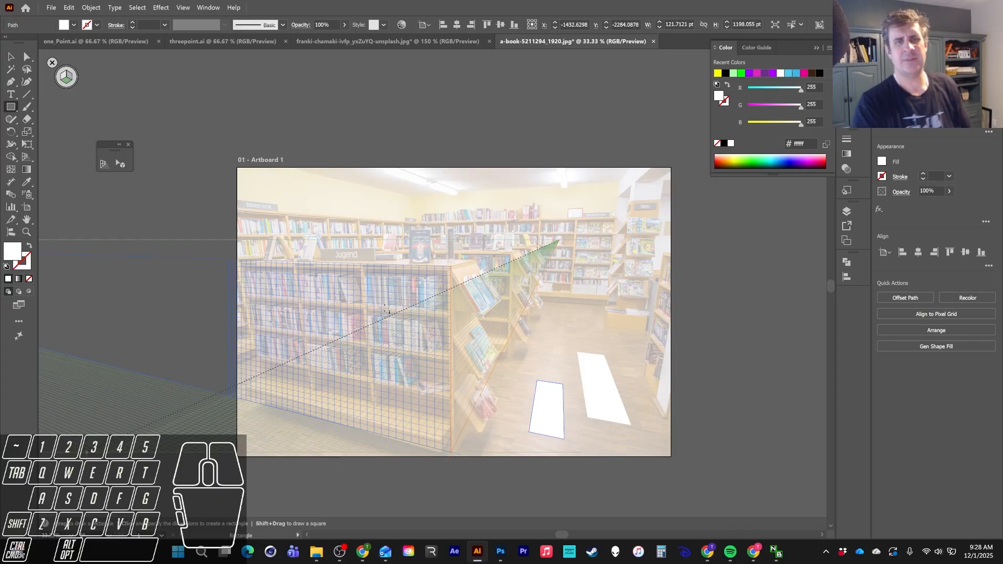
# Make the left grid plane active and draw three white rectangles in perspective on the front bookcase
pyautogui.click(63, 76)
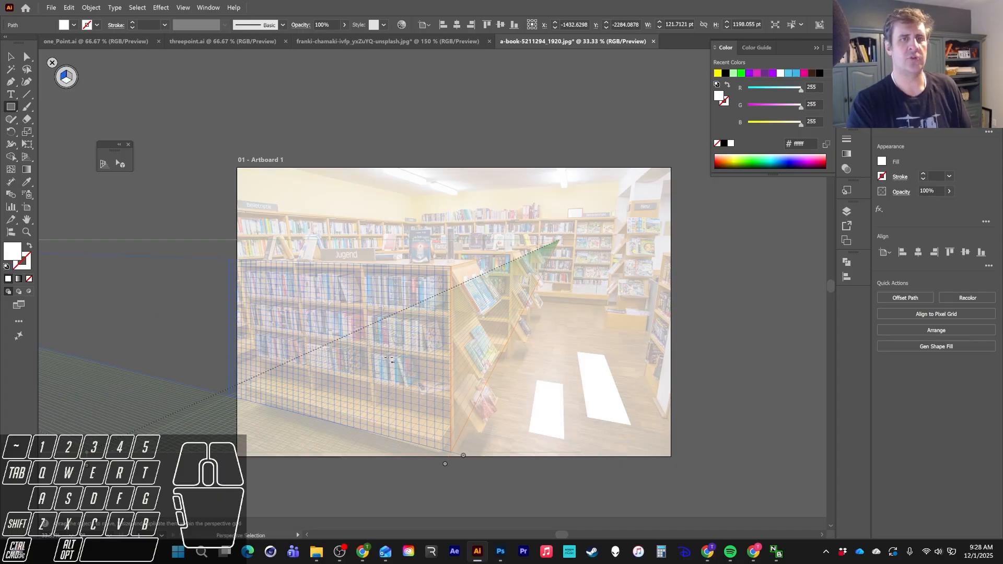
pyautogui.moveTo(400, 294); pyautogui.dragTo(426, 353)
pyautogui.moveTo(311, 292); pyautogui.dragTo(356, 359)
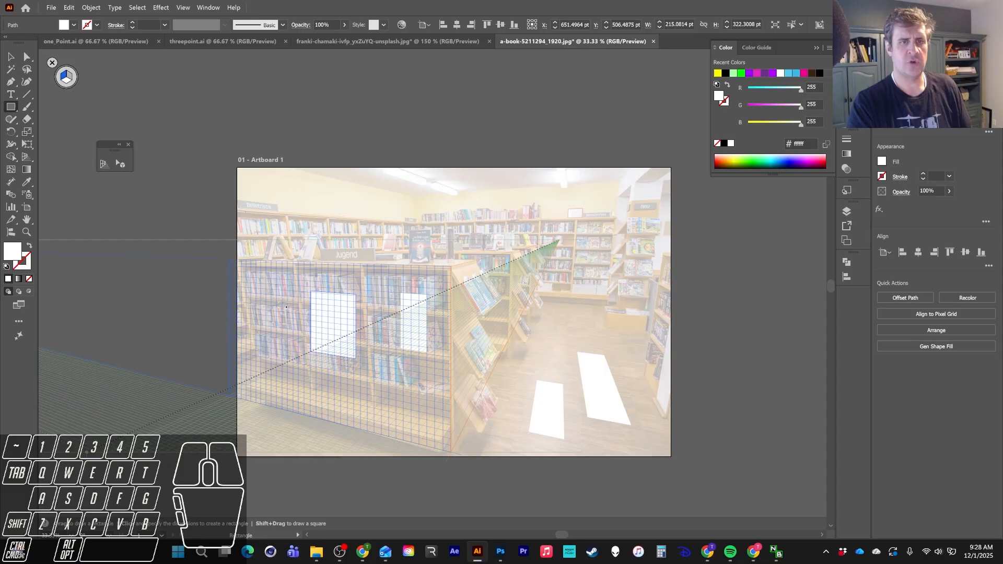
pyautogui.moveTo(256, 291); pyautogui.dragTo(263, 333)
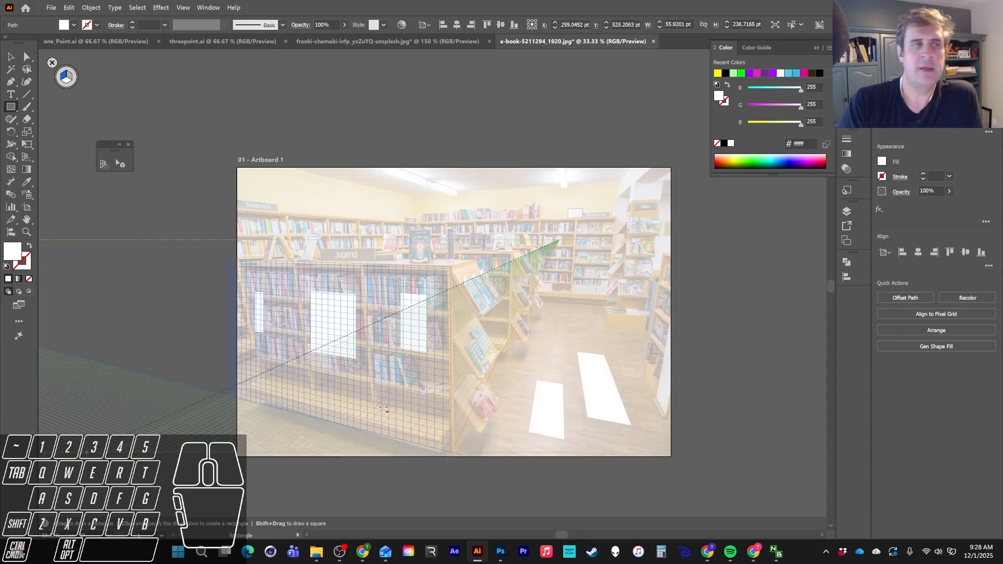
# Make the right grid plane active and draw a white rectangle in perspective along the bookcase's side shelves
pyautogui.click(69, 79)
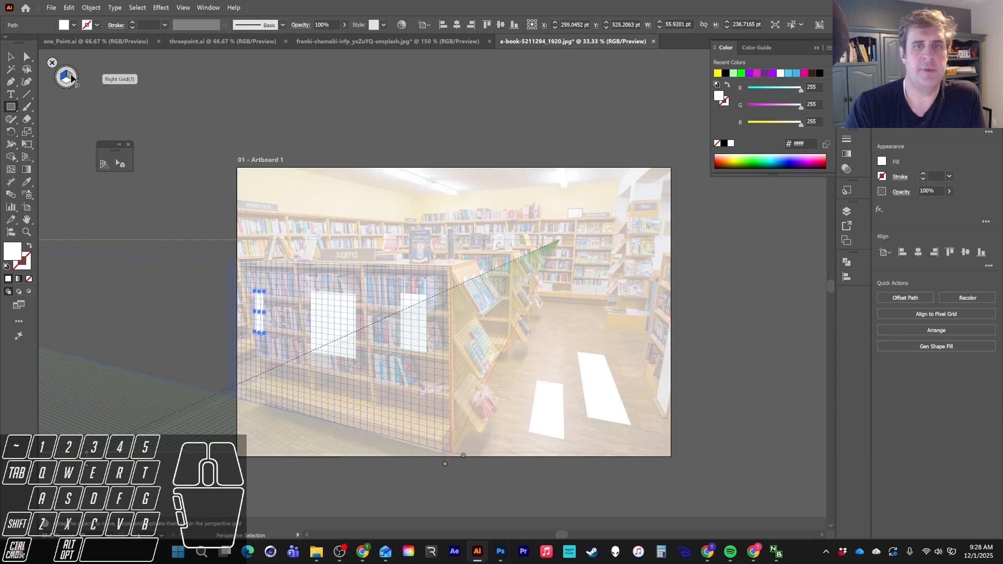
pyautogui.moveTo(494, 293); pyautogui.dragTo(510, 330)
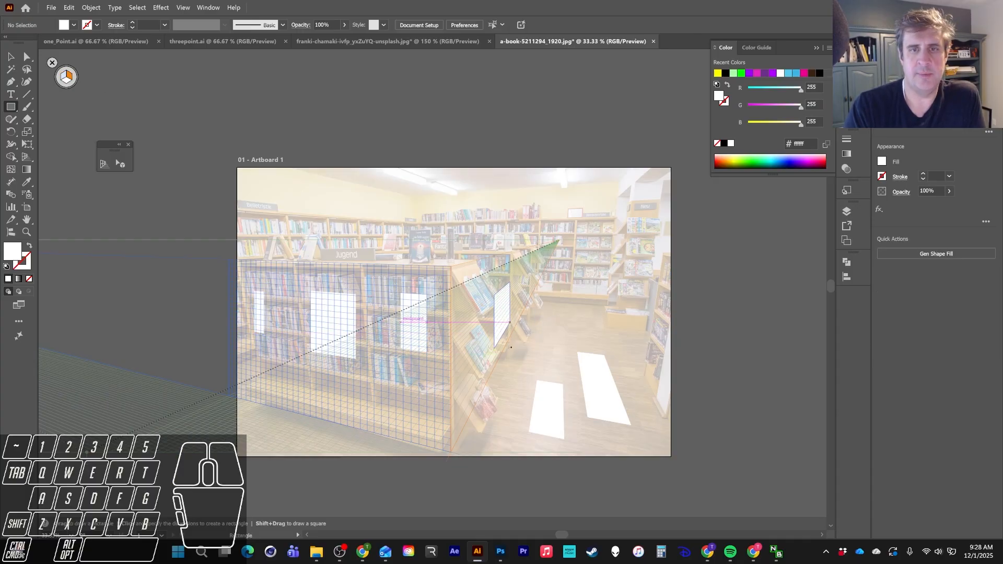
pyautogui.click(63, 77)
pyautogui.moveTo(433, 335); pyautogui.dragTo(503, 413)
pyautogui.click(67, 81)
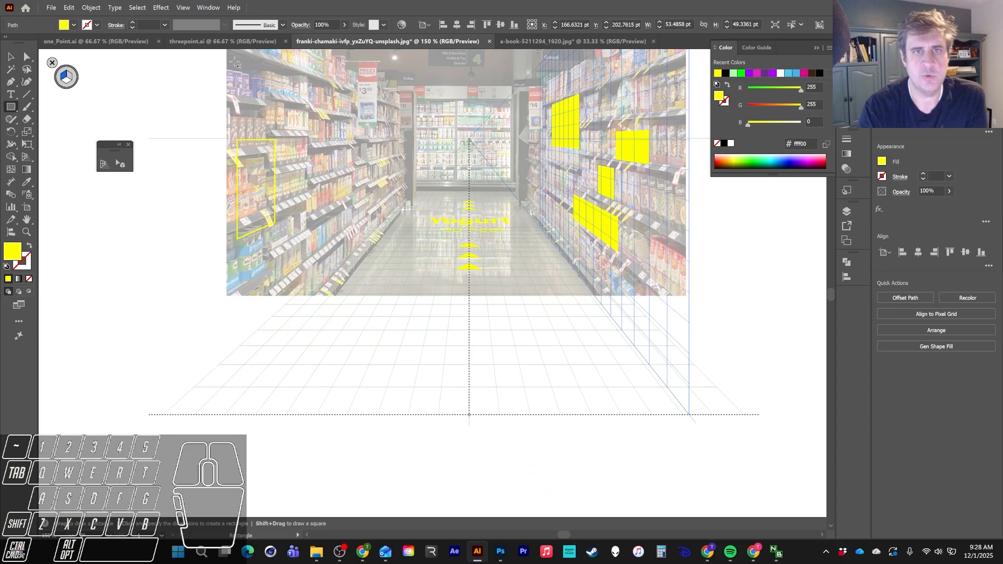
# Switch to threepoint.ai and pull the right plane's grid extent in to the front bookcase's corner with the Perspective Grid tool
pyautogui.click(208, 41)
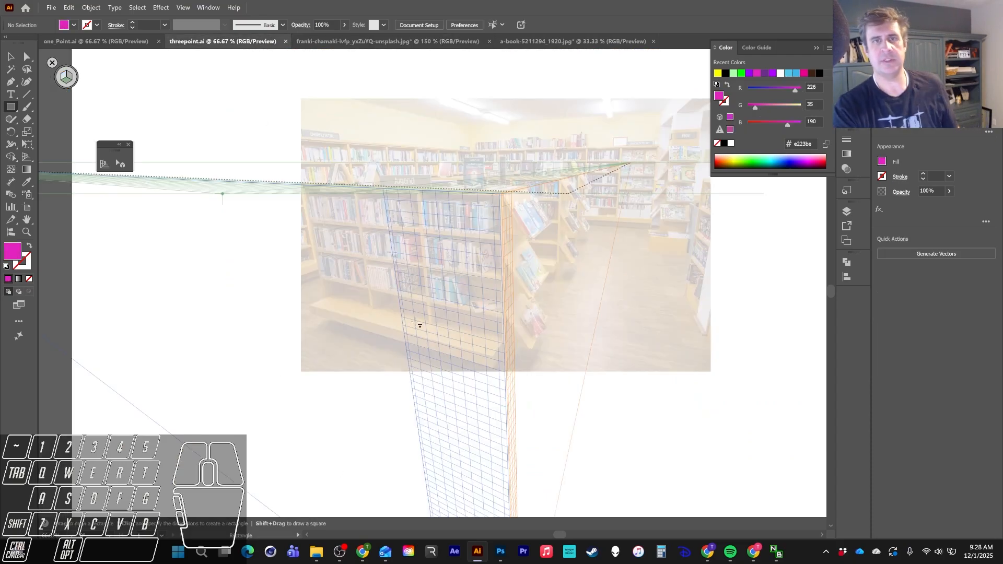
pyautogui.press('v')
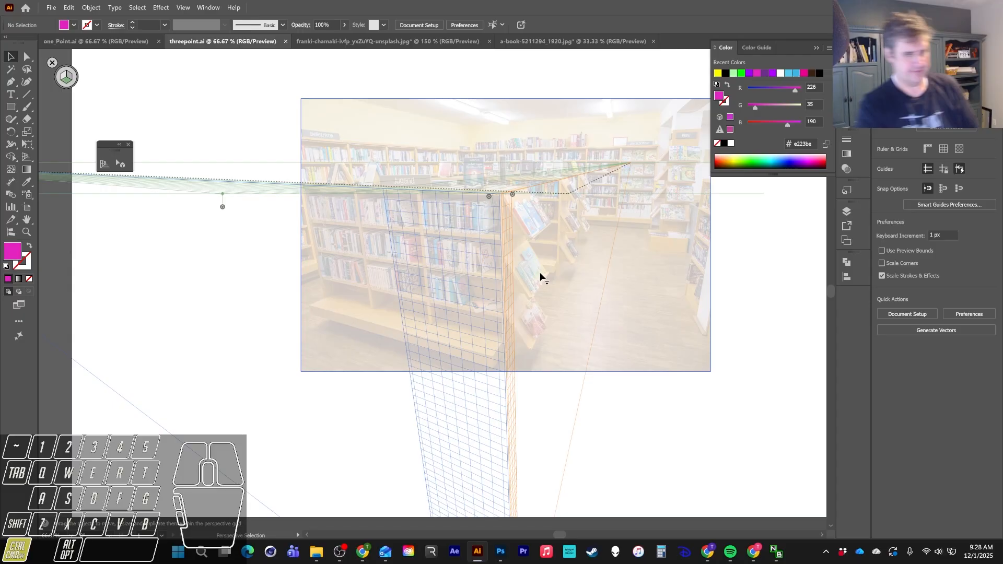
pyautogui.hotkey('ctrl', '-')
pyautogui.hotkey('ctrl', '-')
pyautogui.hotkey('ctrl', '+')
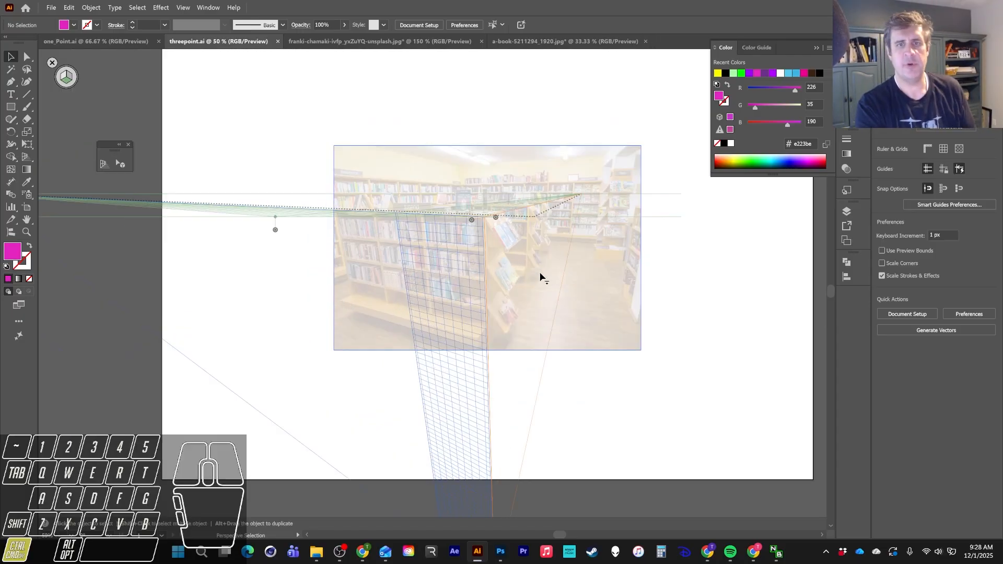
pyautogui.hotkey('ctrl', '-')
pyautogui.hotkey('ctrl', '+')
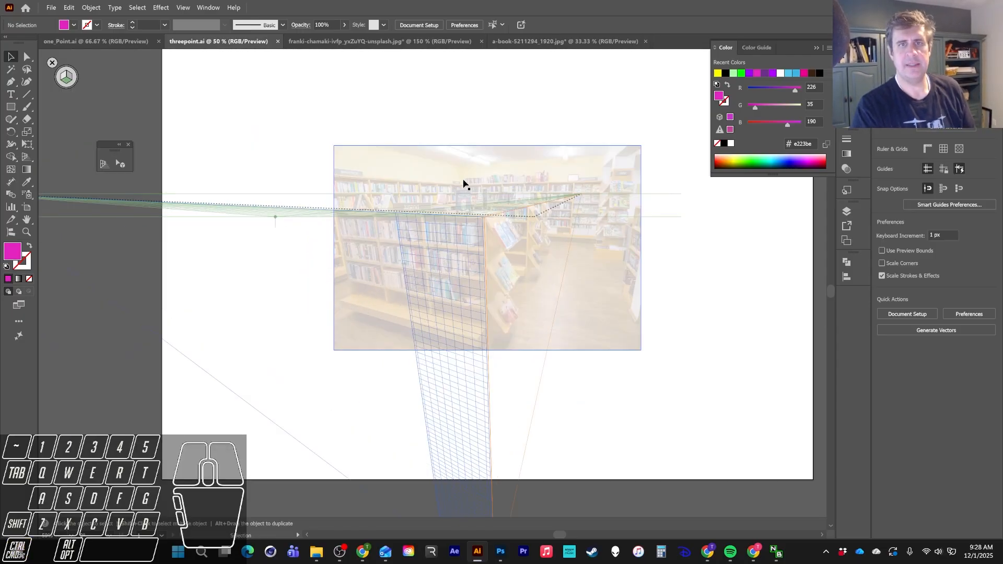
pyautogui.click(104, 164)
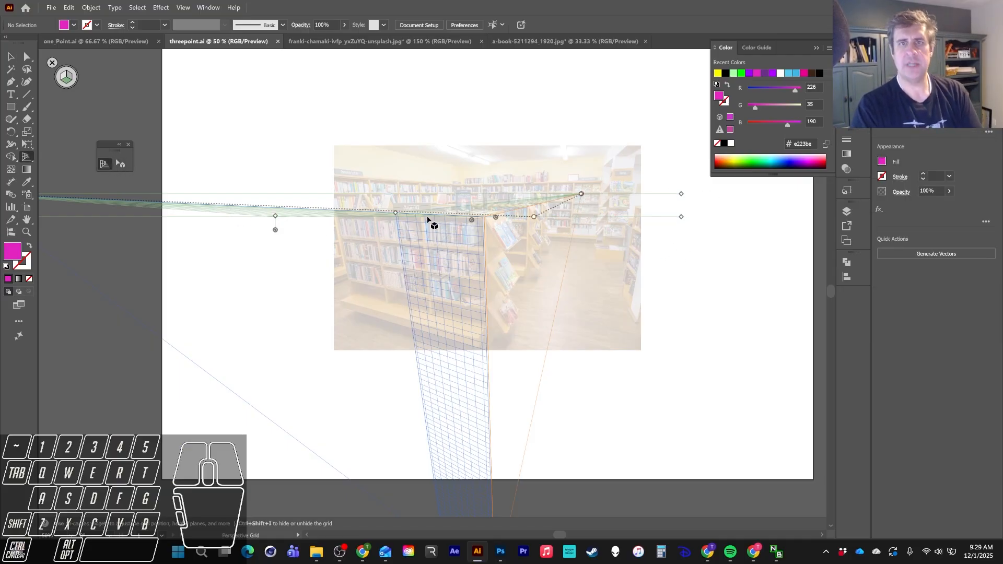
pyautogui.moveTo(533, 219); pyautogui.dragTo(505, 219)
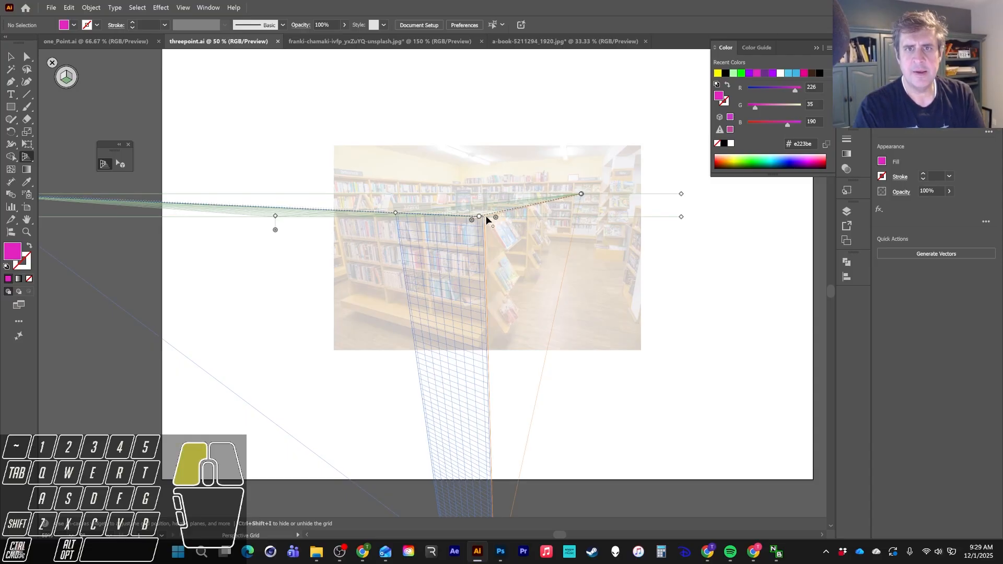
# Shorten the three-point grid's vertical extent so it ends at the foot of the bookcase's corner
pyautogui.press('space')
pyautogui.moveTo(489, 464); pyautogui.dragTo(470, 290)
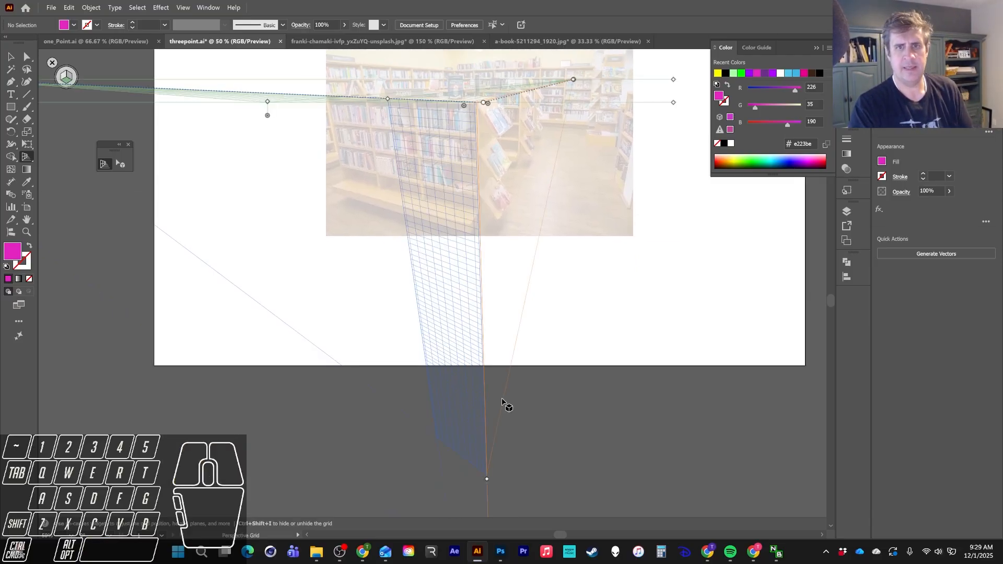
pyautogui.press('space')
pyautogui.moveTo(492, 398)
pyautogui.mouseDown()
pyautogui.moveTo(481, 324)
pyautogui.moveTo(490, 391)
pyautogui.mouseUp()
pyautogui.moveTo(485, 472); pyautogui.dragTo(475, 230)
pyautogui.press('space')
pyautogui.moveTo(463, 272); pyautogui.dragTo(451, 357)
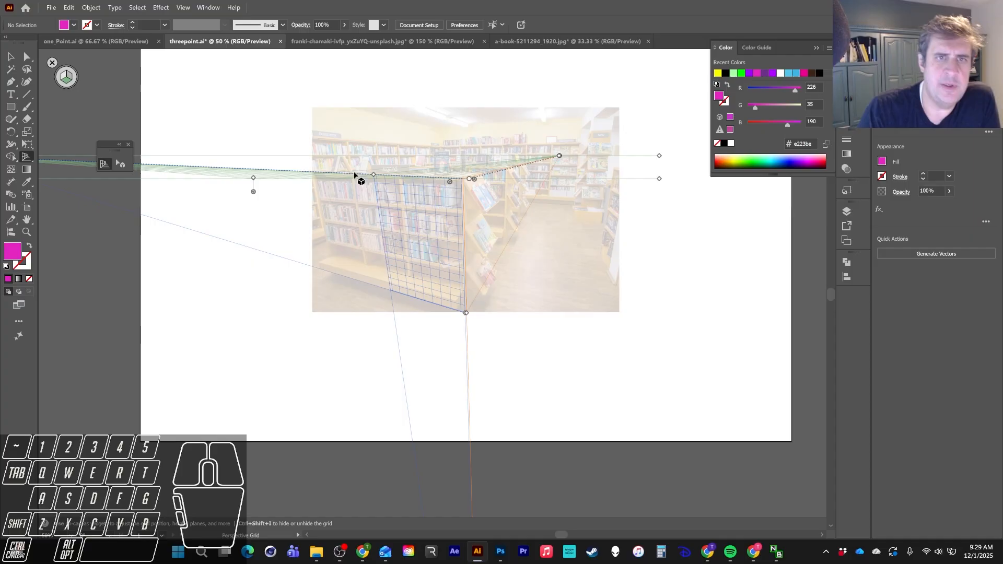
# Examine the three-point grid's converging vertical lines well below the artboard, toward the third vanishing point
pyautogui.press('space')
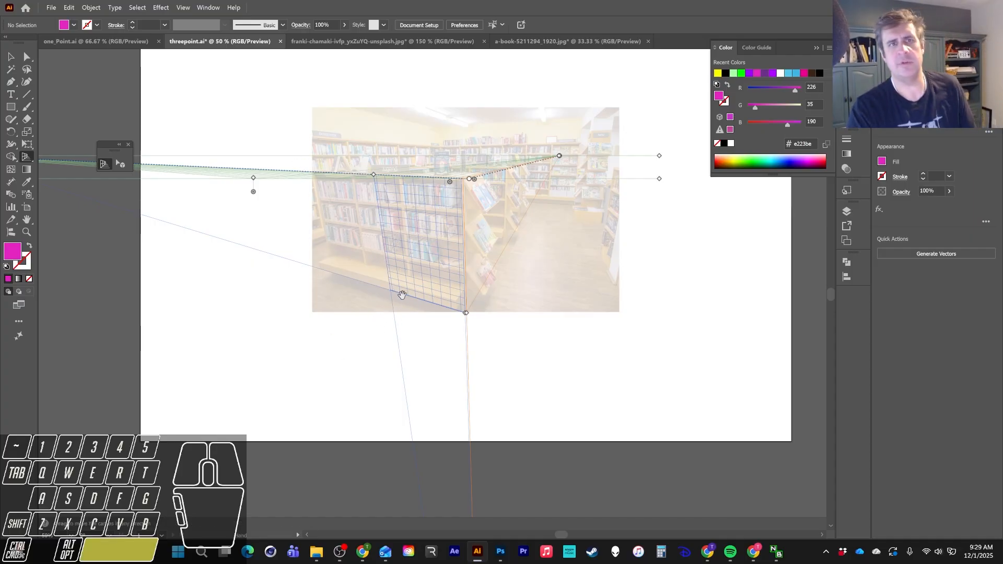
pyautogui.moveTo(403, 293); pyautogui.dragTo(193, 152)
pyautogui.press('space')
pyautogui.moveTo(465, 457); pyautogui.dragTo(453, 269)
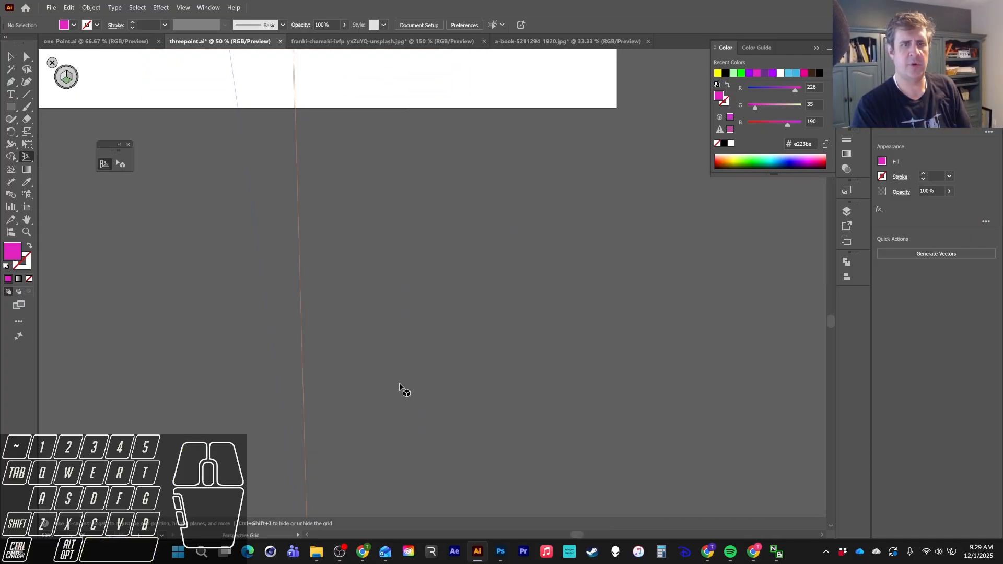
pyautogui.press('space')
pyautogui.moveTo(406, 392); pyautogui.dragTo(419, 224)
pyautogui.moveTo(392, 347); pyautogui.dragTo(405, 262)
pyautogui.moveTo(410, 218); pyautogui.dragTo(438, 422)
pyautogui.moveTo(452, 276); pyautogui.dragTo(523, 424)
pyautogui.moveTo(533, 94); pyautogui.dragTo(540, 346)
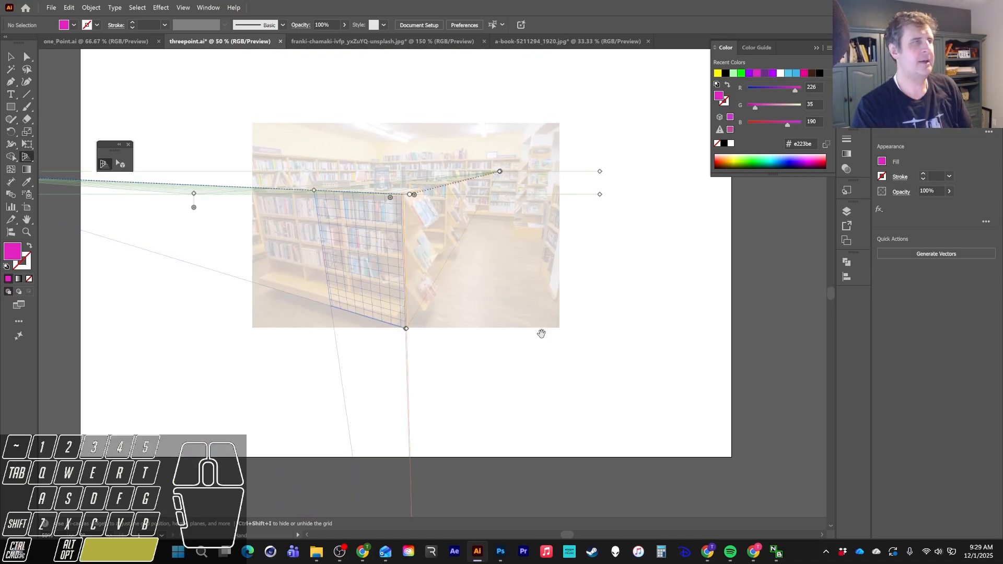
# Draw magenta rectangles in perspective on the floor, the front bookcase and the side shelves, activating the matching grid plane for each
pyautogui.moveTo(473, 247)
pyautogui.mouseDown()
pyautogui.moveTo(486, 412)
pyautogui.moveTo(484, 329)
pyautogui.moveTo(523, 381)
pyautogui.mouseUp()
pyautogui.click(12, 108)
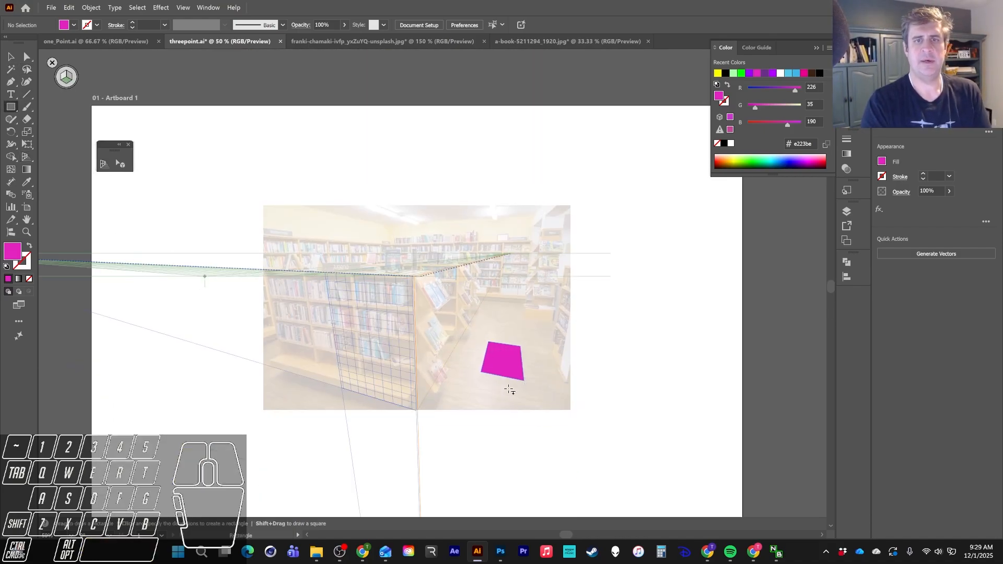
pyautogui.click(62, 79)
pyautogui.moveTo(342, 315); pyautogui.dragTo(369, 355)
pyautogui.click(70, 78)
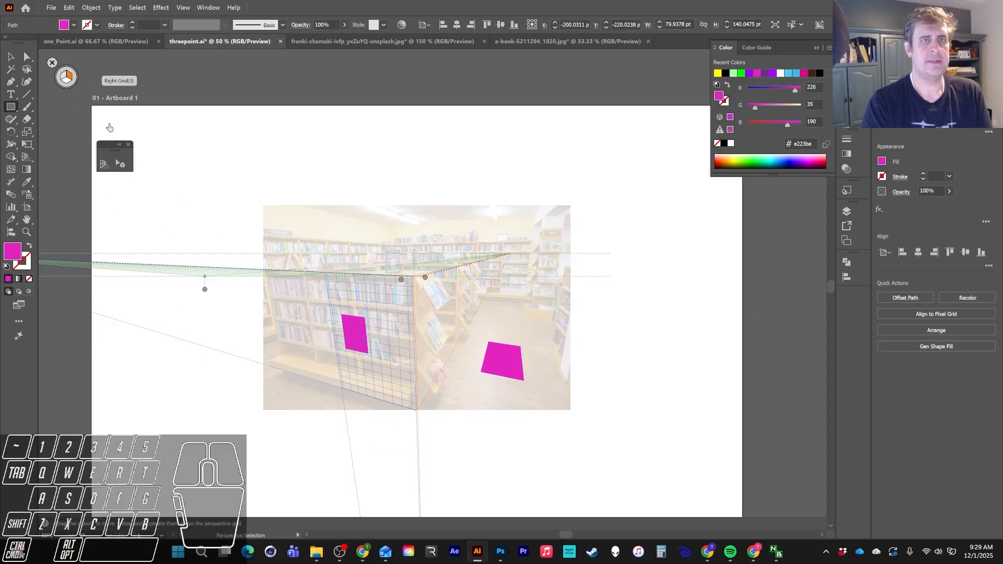
pyautogui.moveTo(445, 331); pyautogui.dragTo(467, 275)
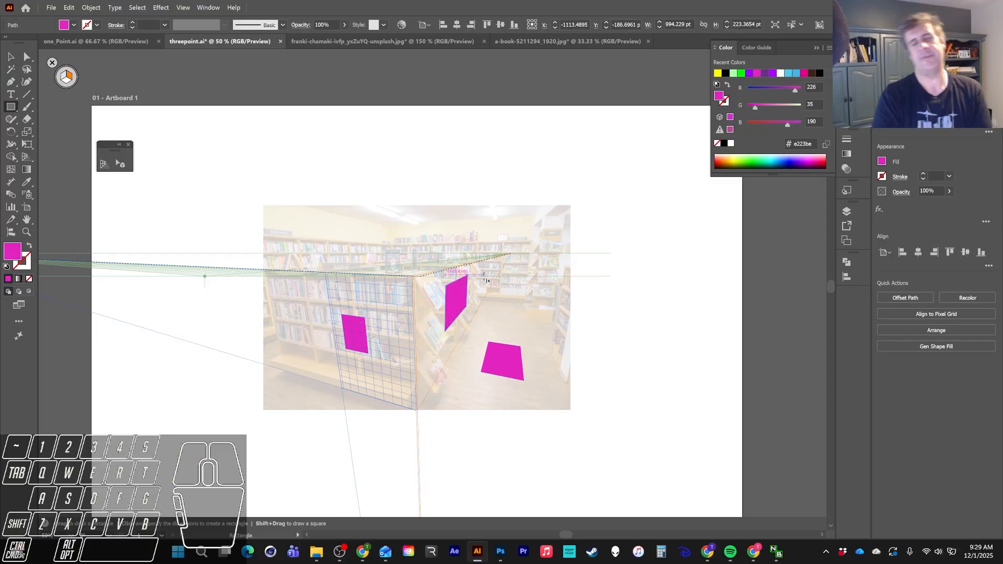